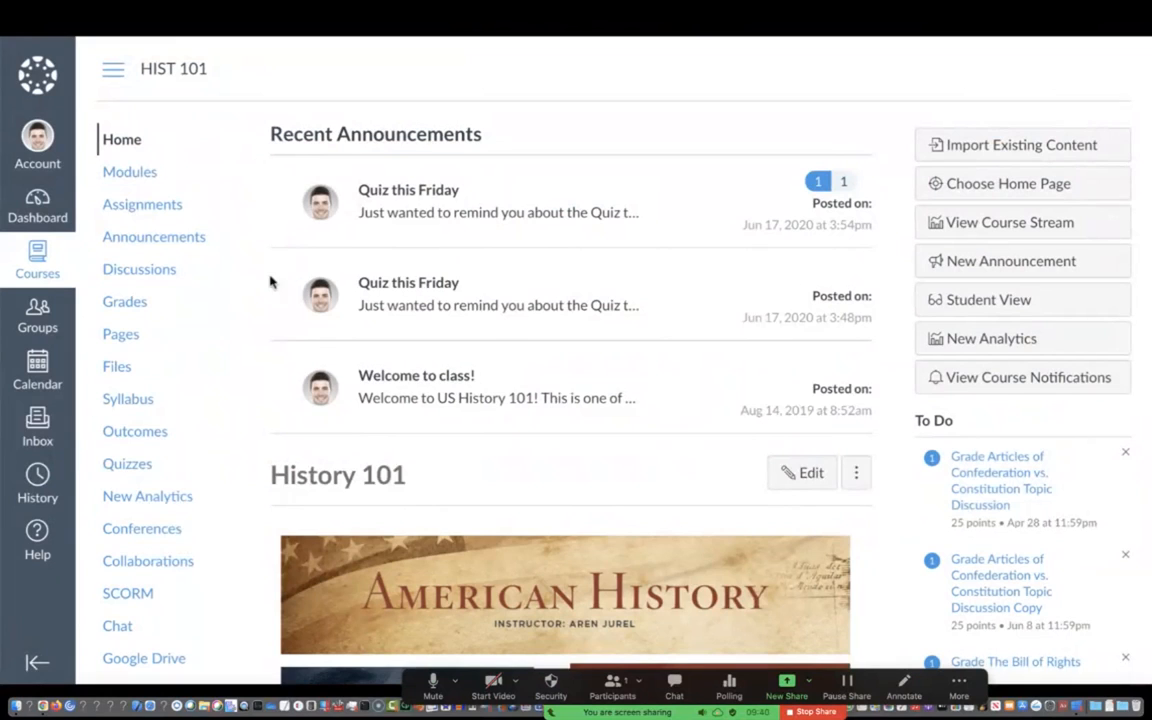
Open the course's full pages list and create a new page titled "United States: Then and Now"
left_click(121, 334)
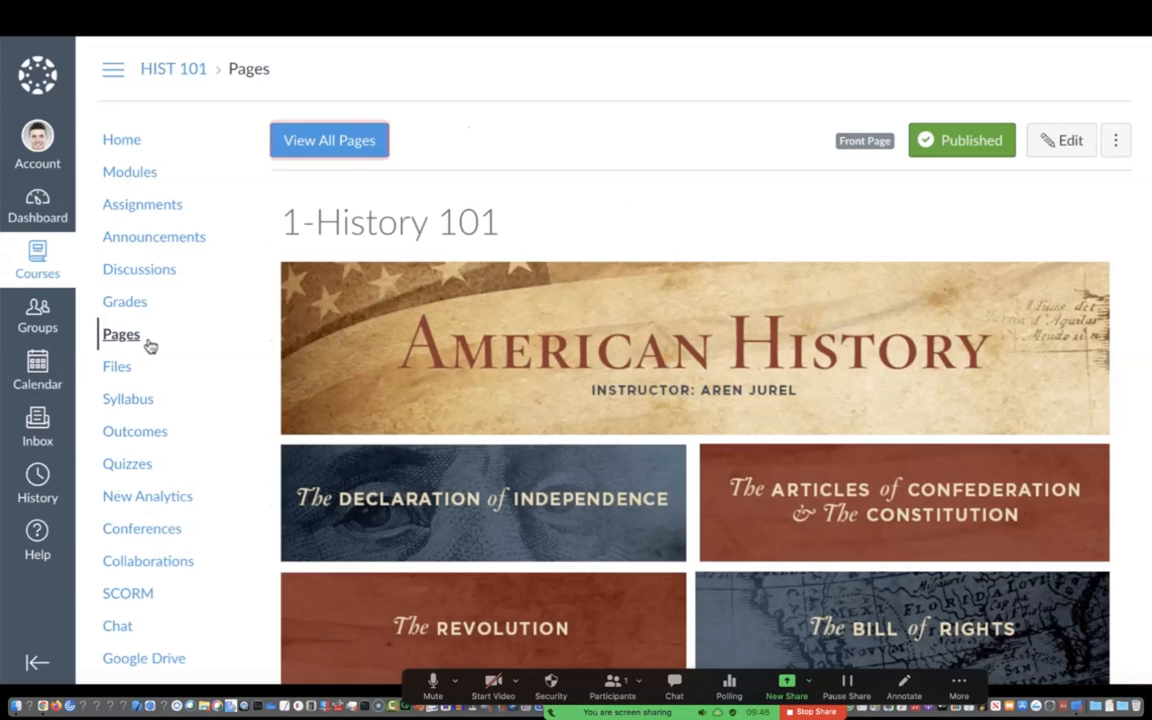
left_click(352, 154)
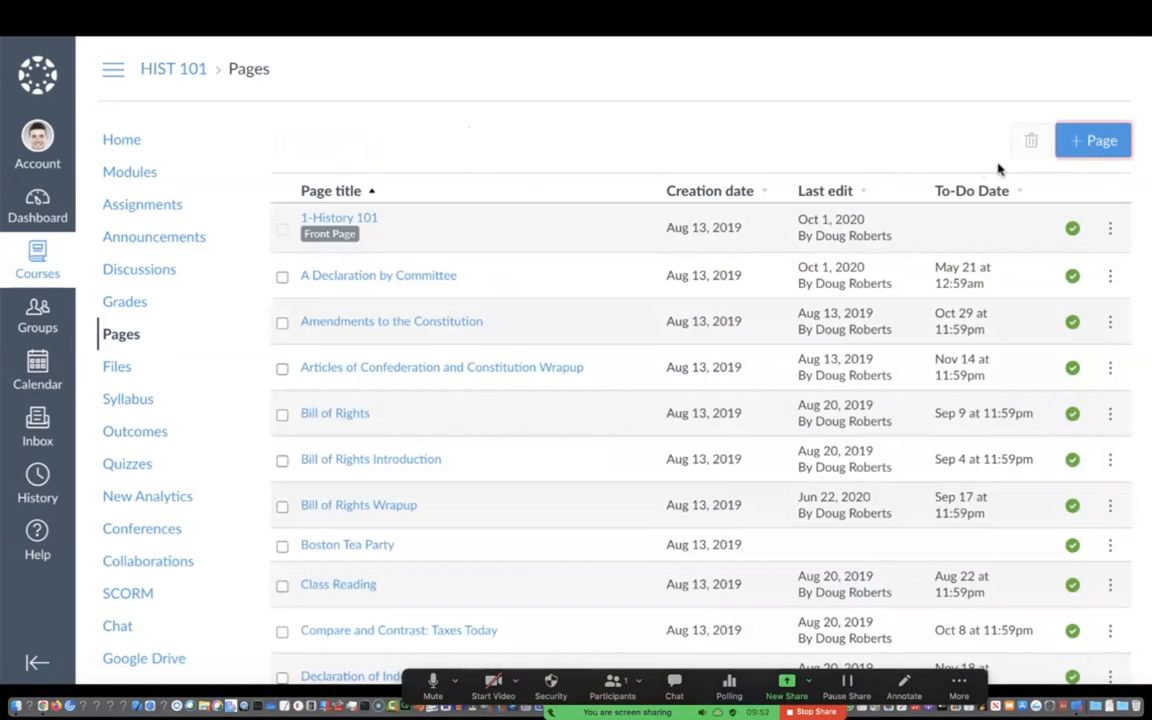
left_click(1094, 157)
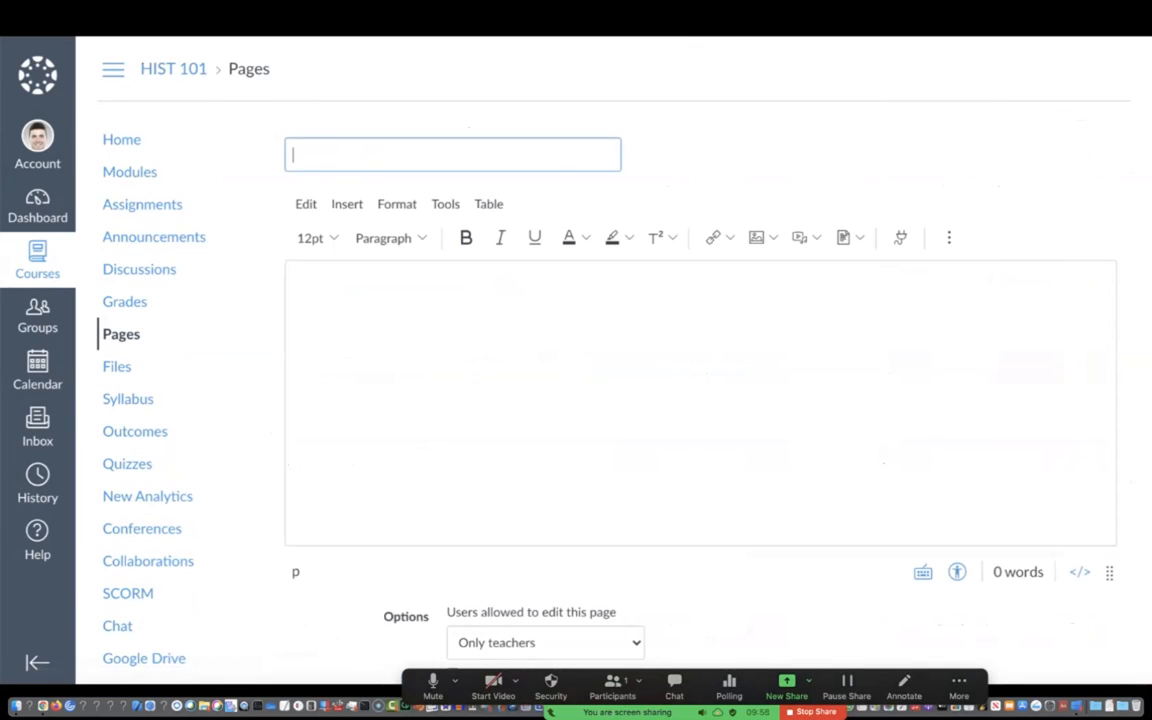
type("United States: Then and Now")
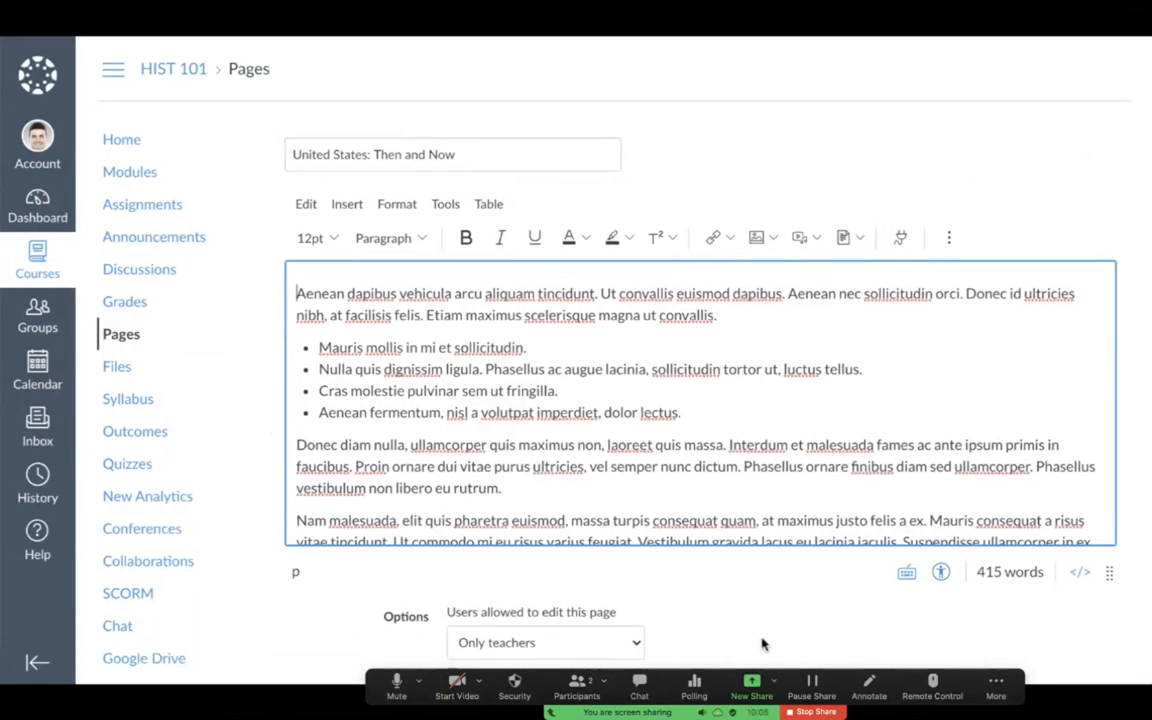
Keep editing for teachers only and add the page to the student to-do list dated 10/28/2020
scroll(761, 643, "down", 3)
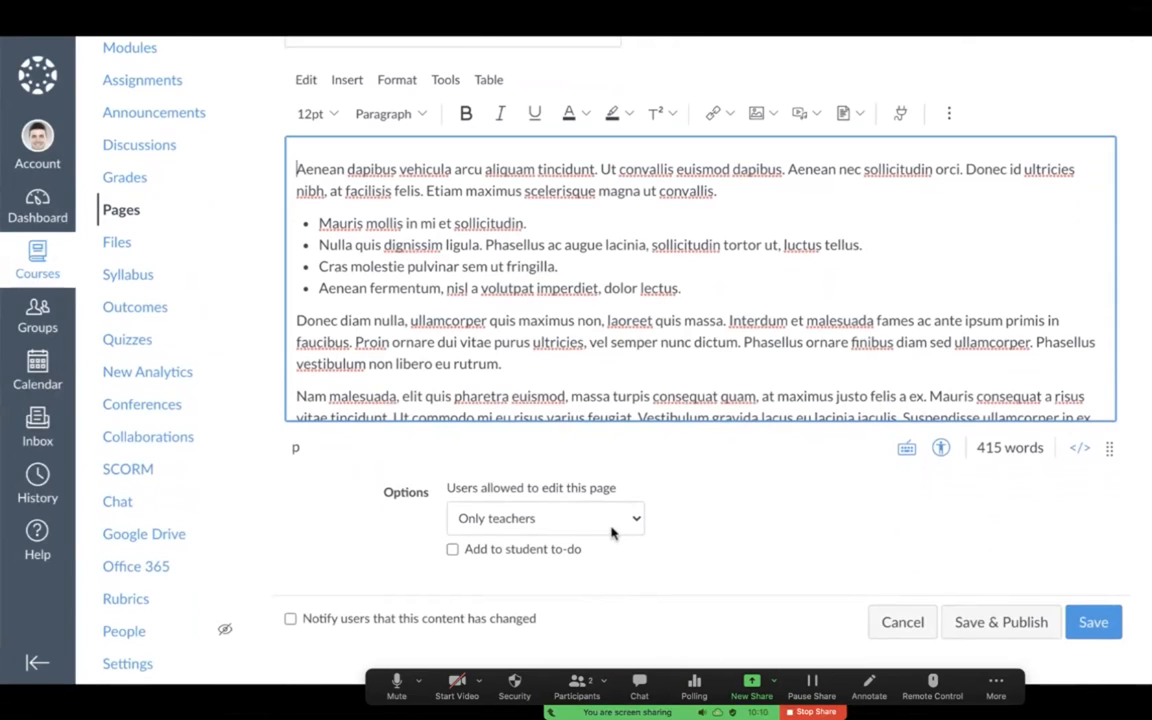
left_click(612, 532)
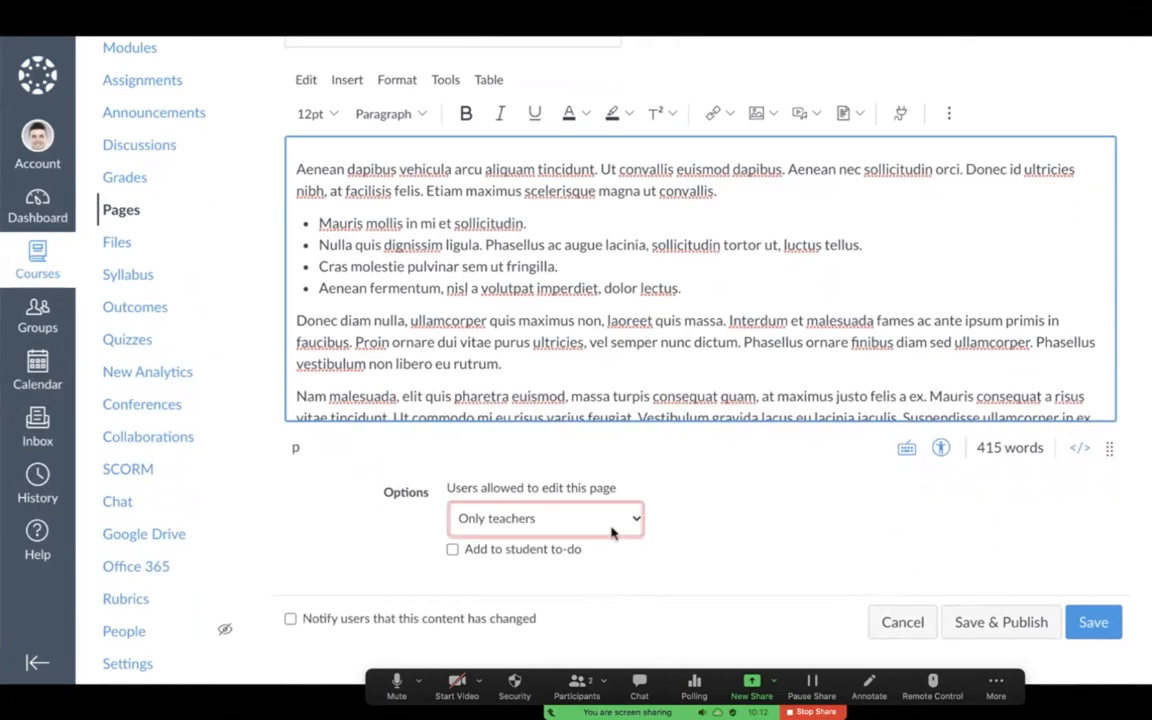
left_click(565, 588)
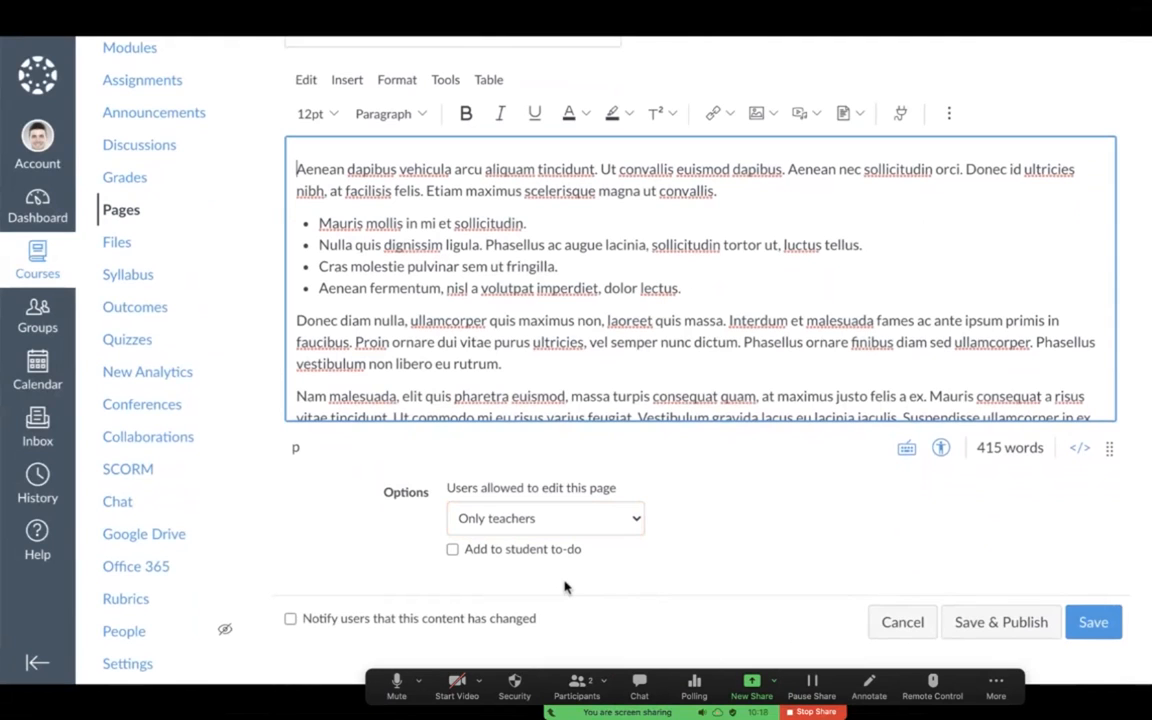
left_click(452, 551)
left_click(458, 577)
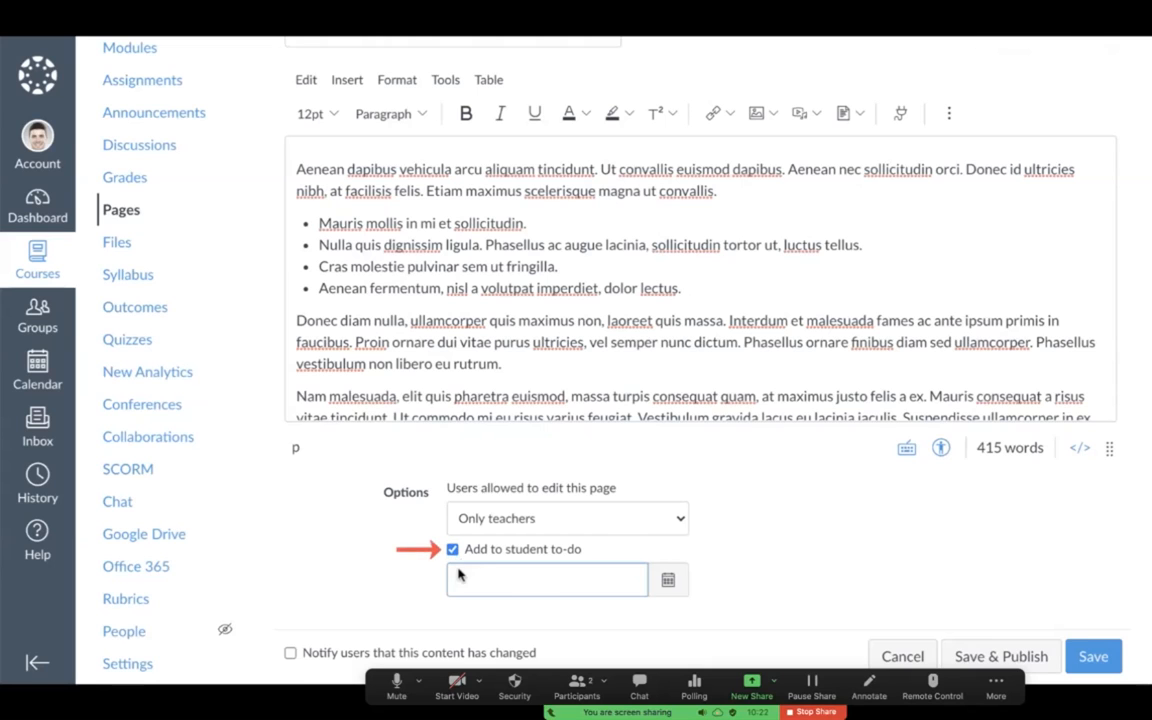
type("10/28/2020")
left_click(430, 600)
scroll(430, 600, "down", 2)
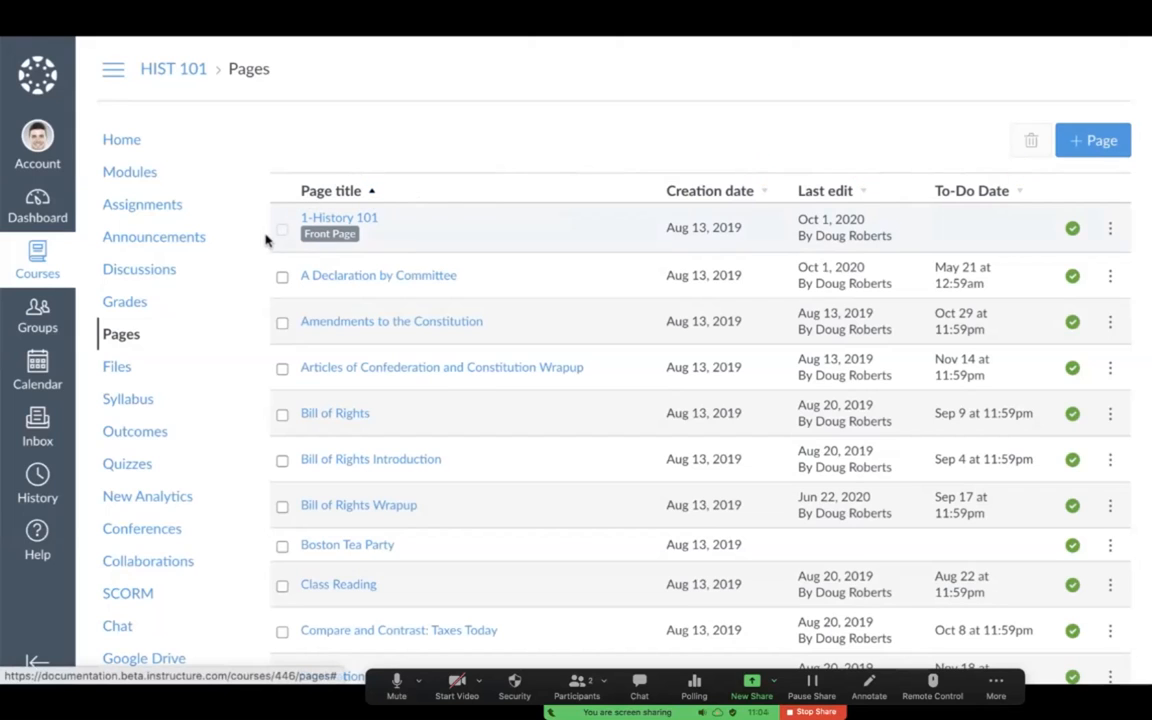
Select the pages A Declaration by Committee, Amendments to the Constitution, and Articles of Confederation and Constitution Wrapup
left_click(281, 277)
left_click(281, 324)
left_click(282, 371)
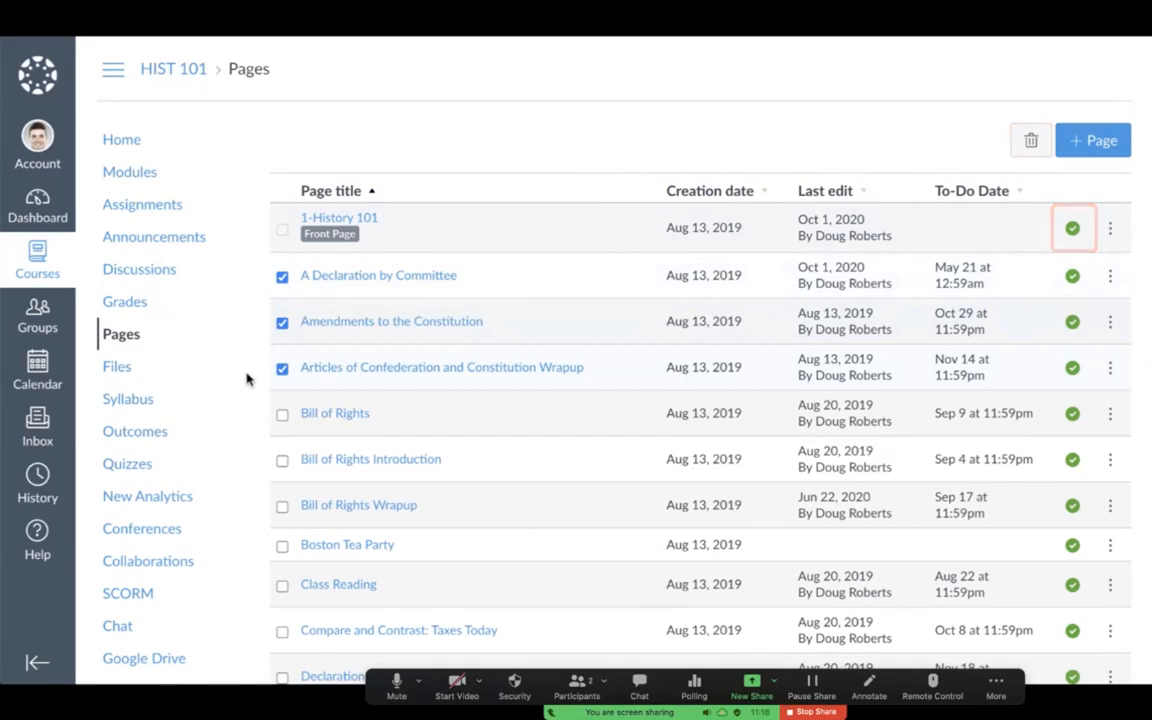
left_click(1111, 279)
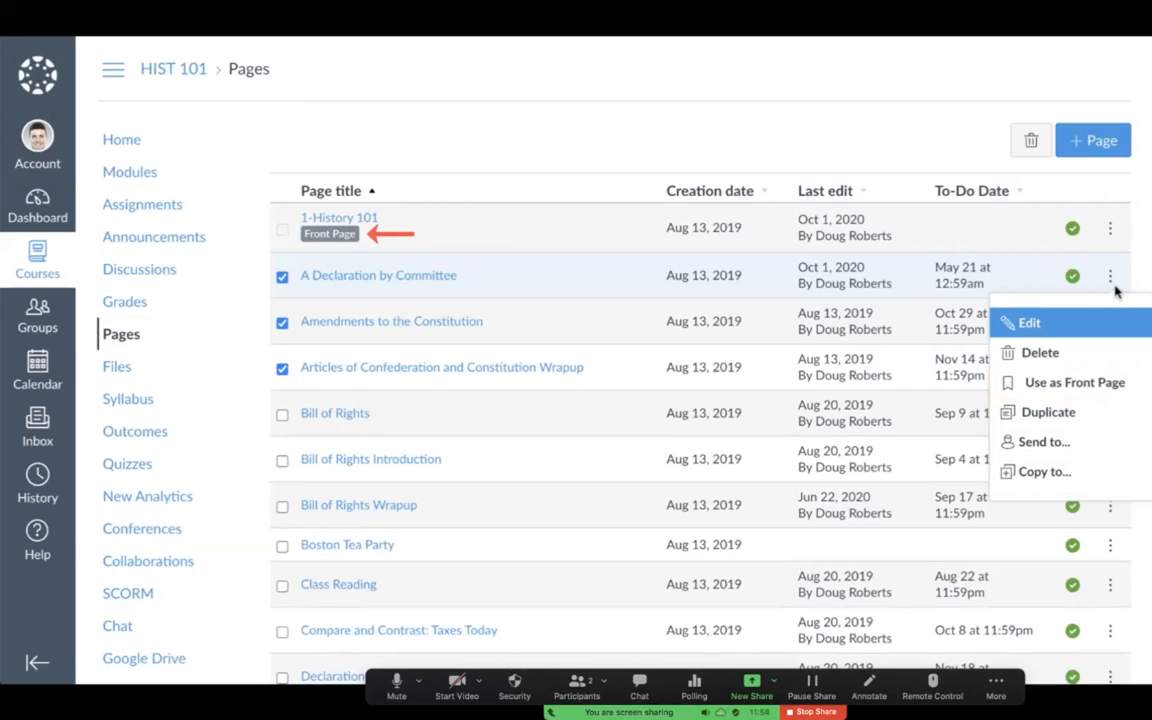
left_click(1032, 292)
Restore the A Declaration by Committee page to its first Aug 13, 2019 4:49pm revision from the page history
left_click(454, 285)
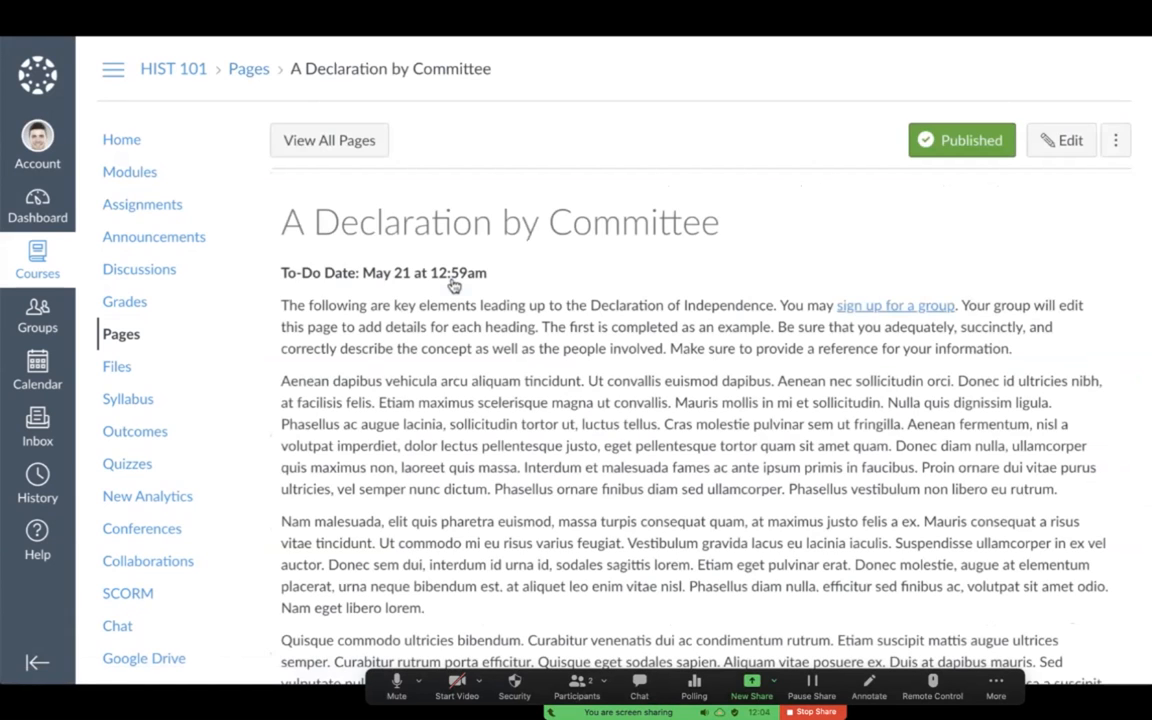
left_click(1116, 143)
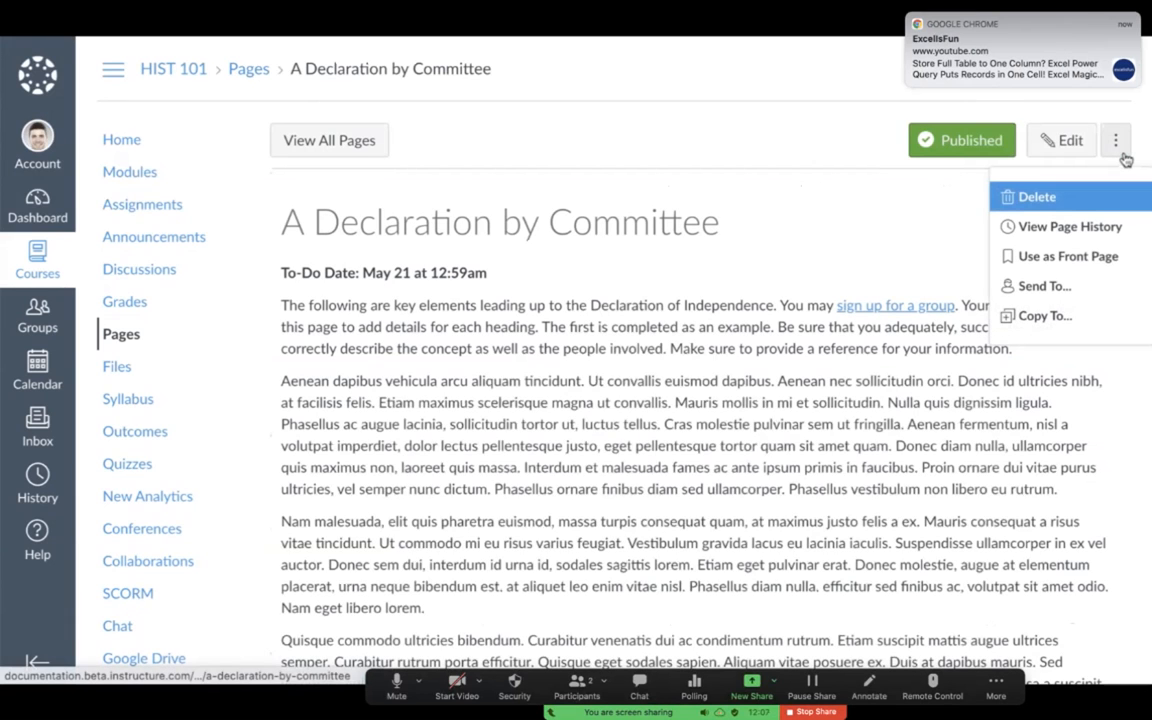
left_click(1137, 223)
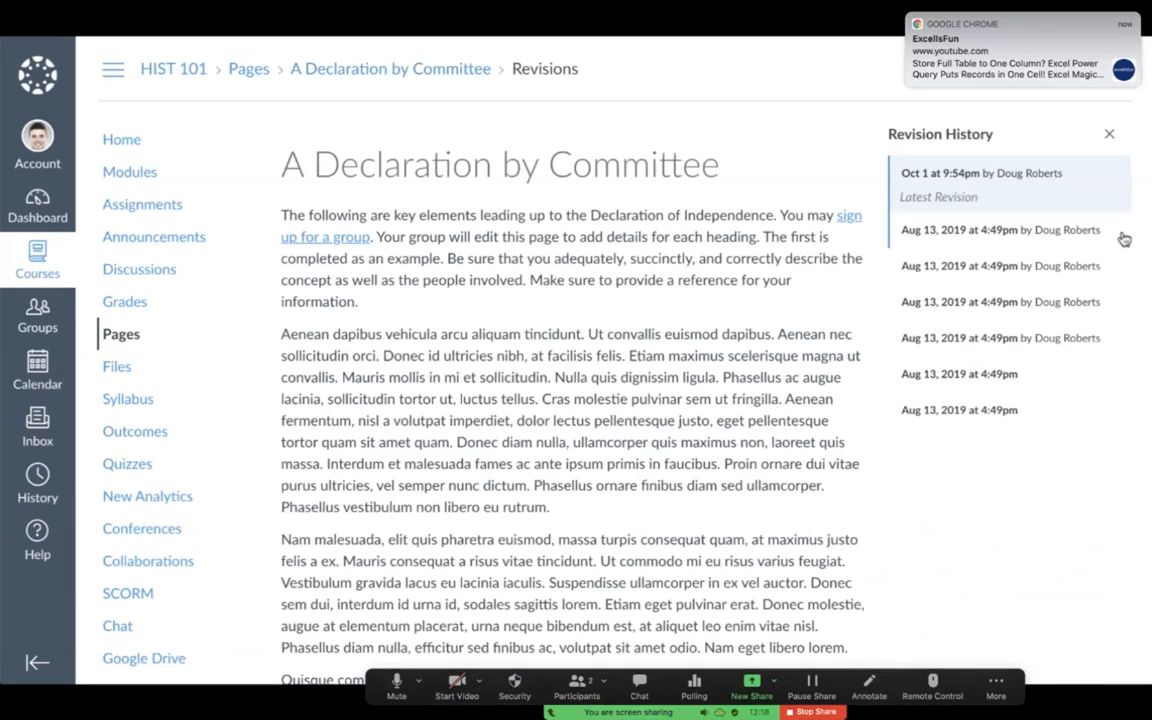
left_click(1086, 236)
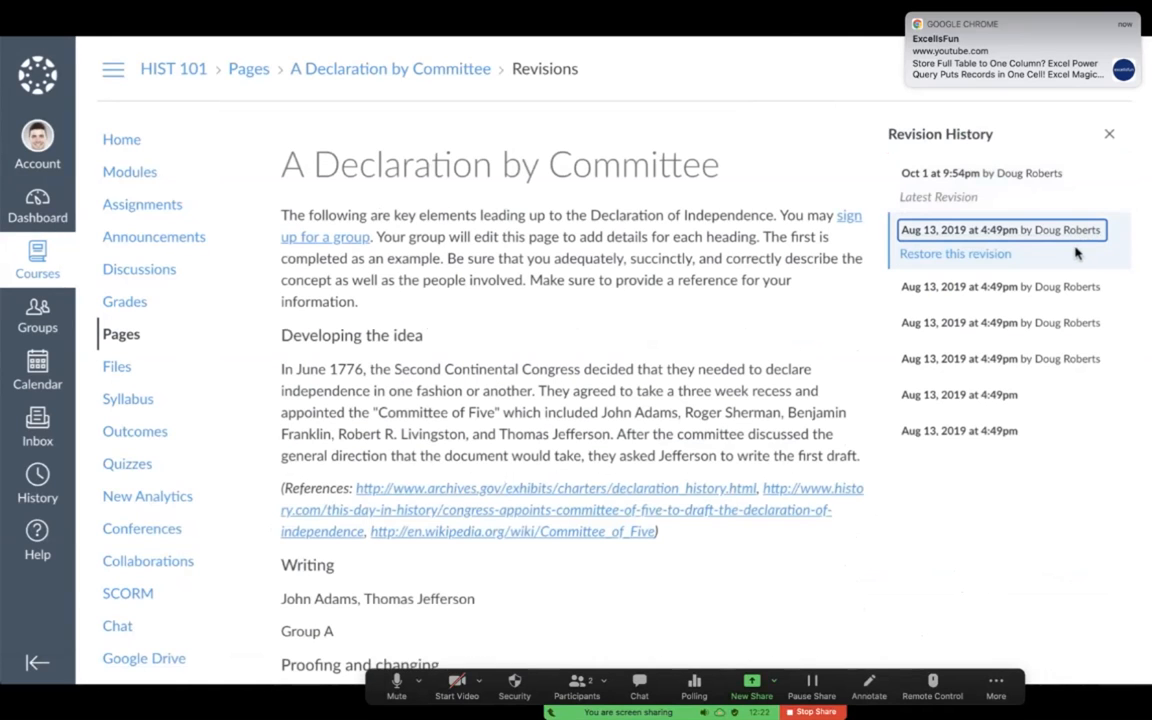
left_click(955, 254)
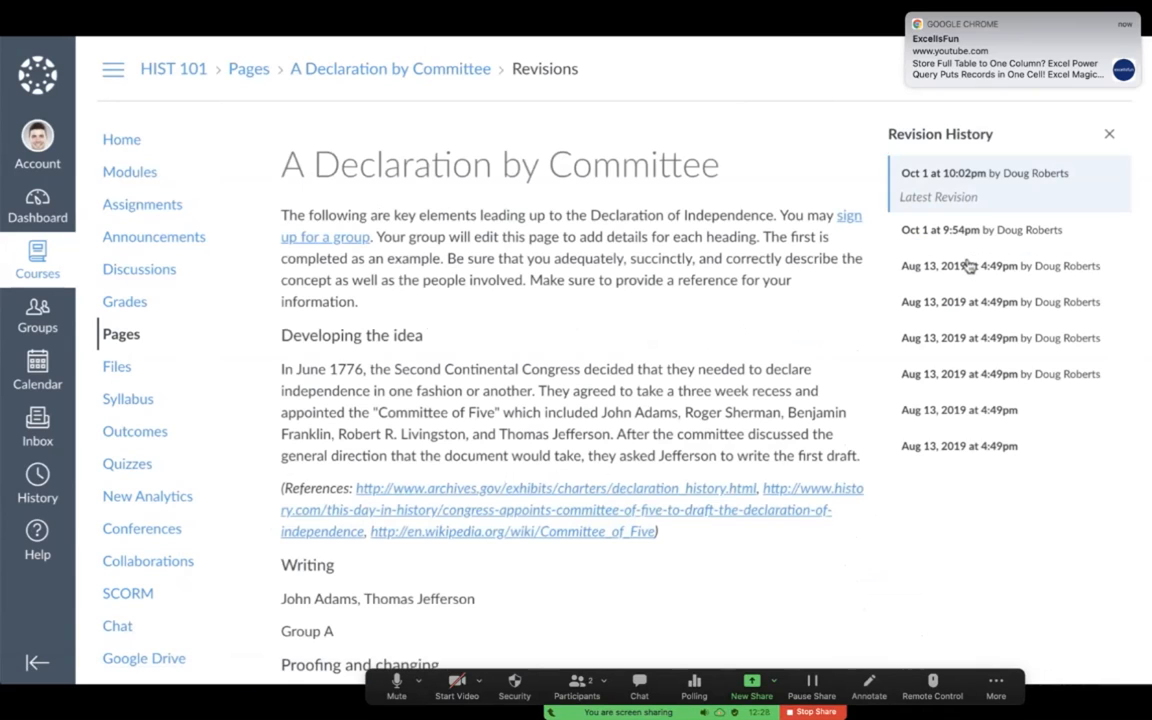
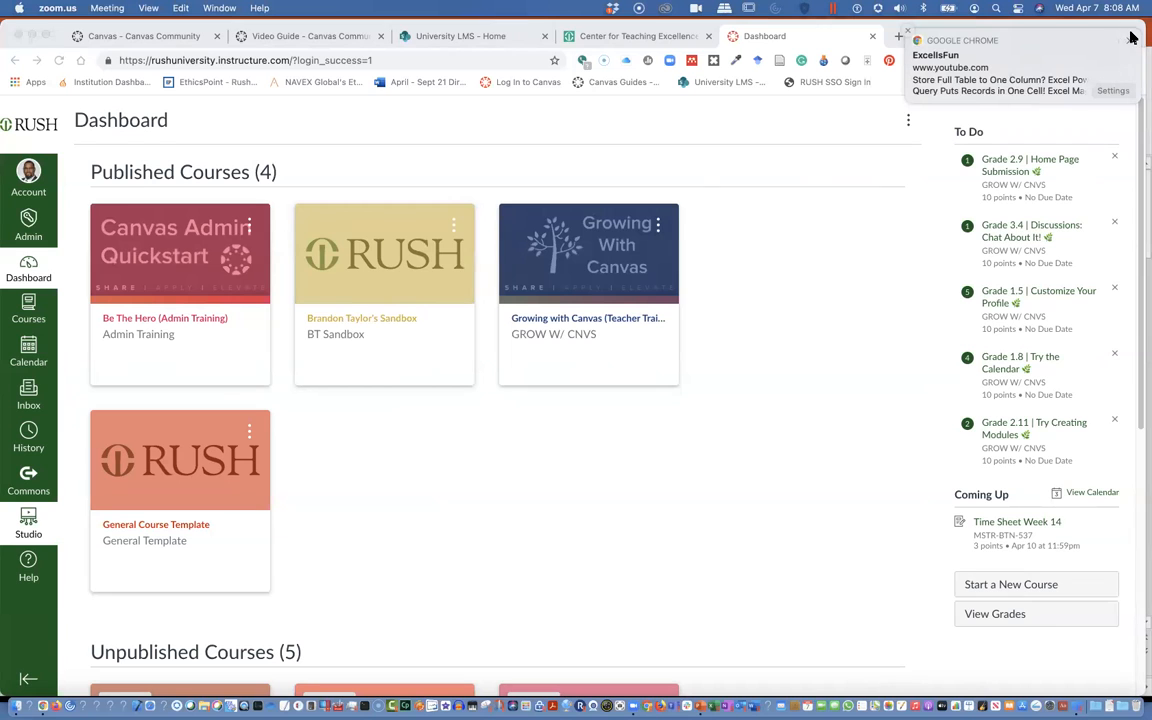
left_click(1131, 36)
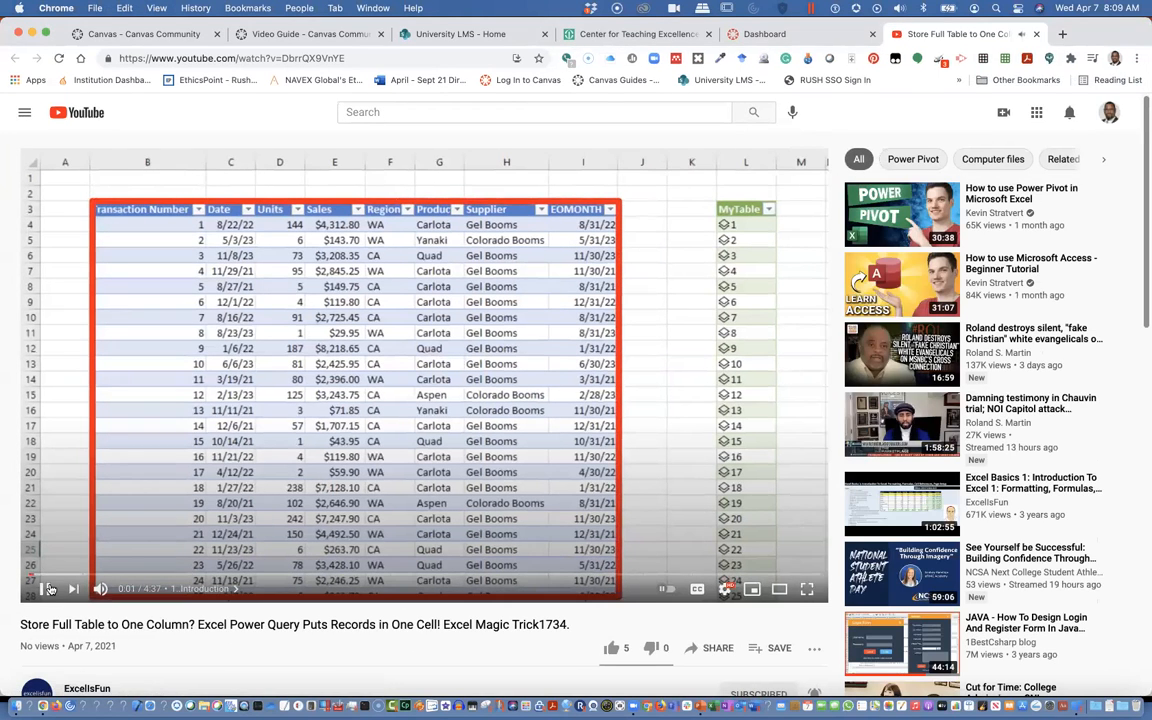
left_click(62, 587)
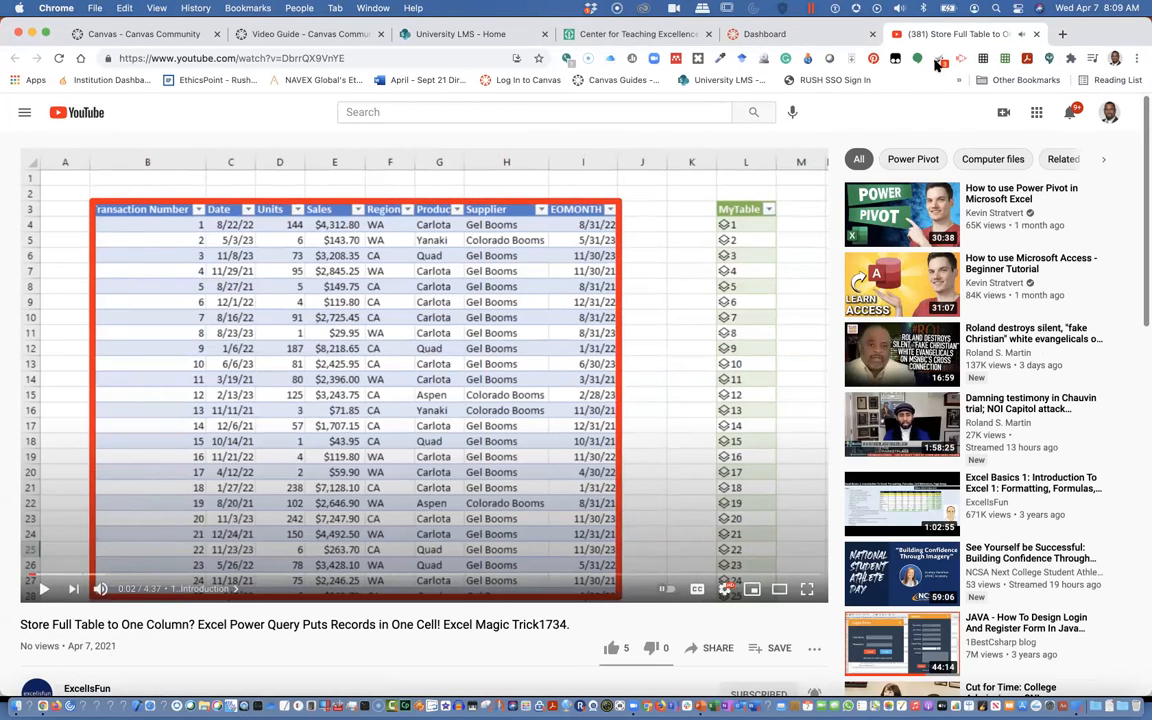
left_click(1038, 34)
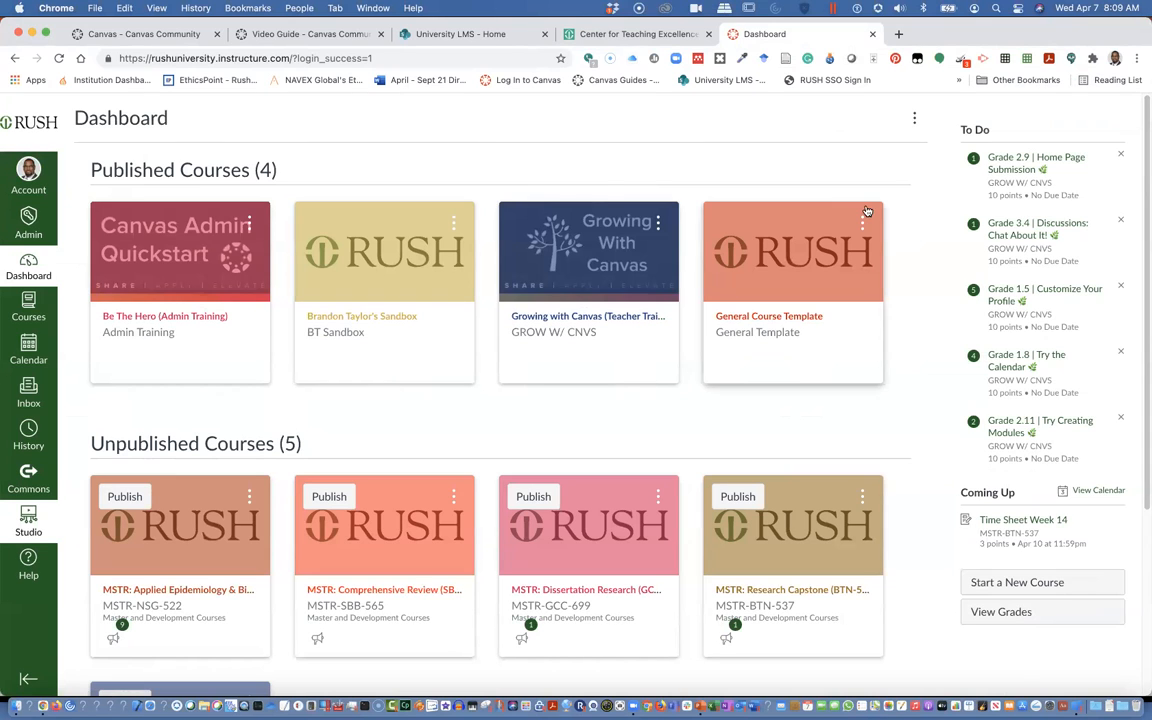
Open the Brandon Taylor's Sandbox course from the dashboard
scroll(527, 403, "up", 3)
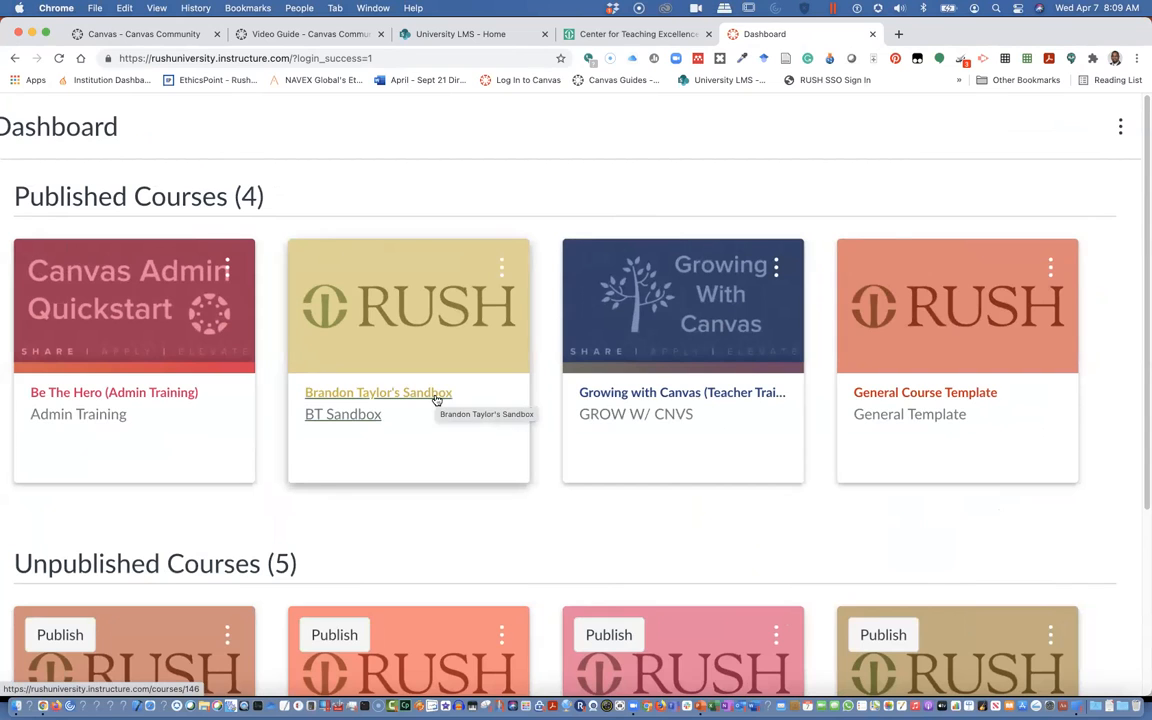
scroll(436, 400, "down", 3)
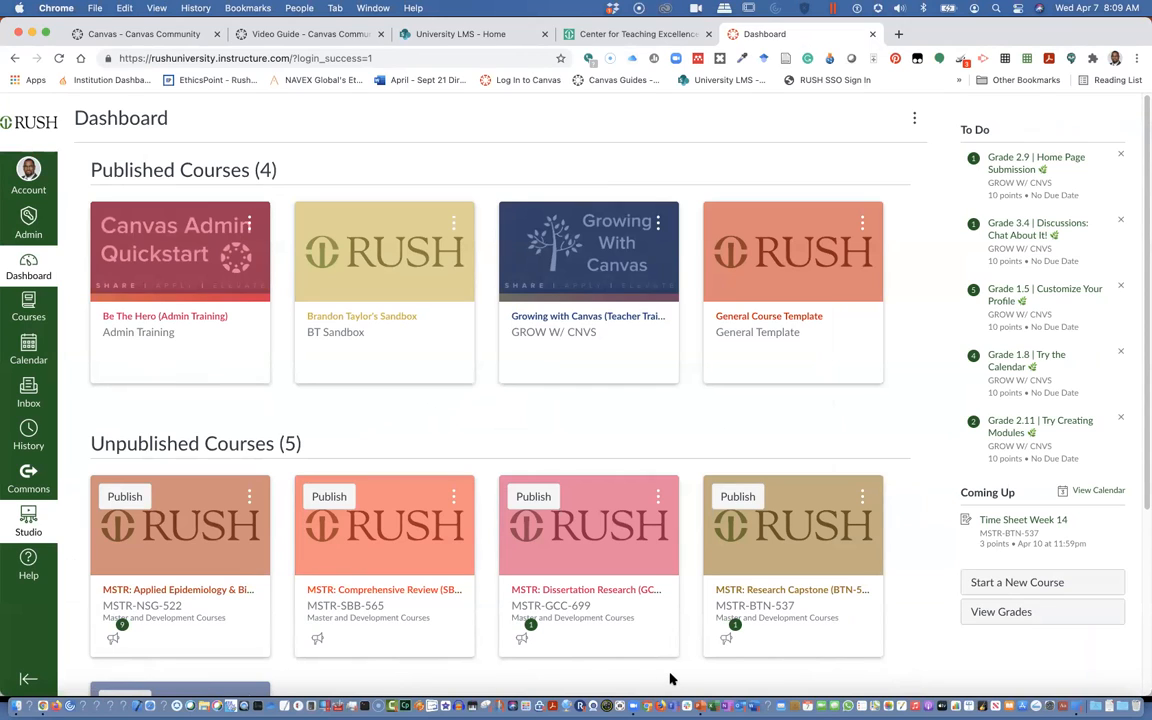
left_click(421, 334)
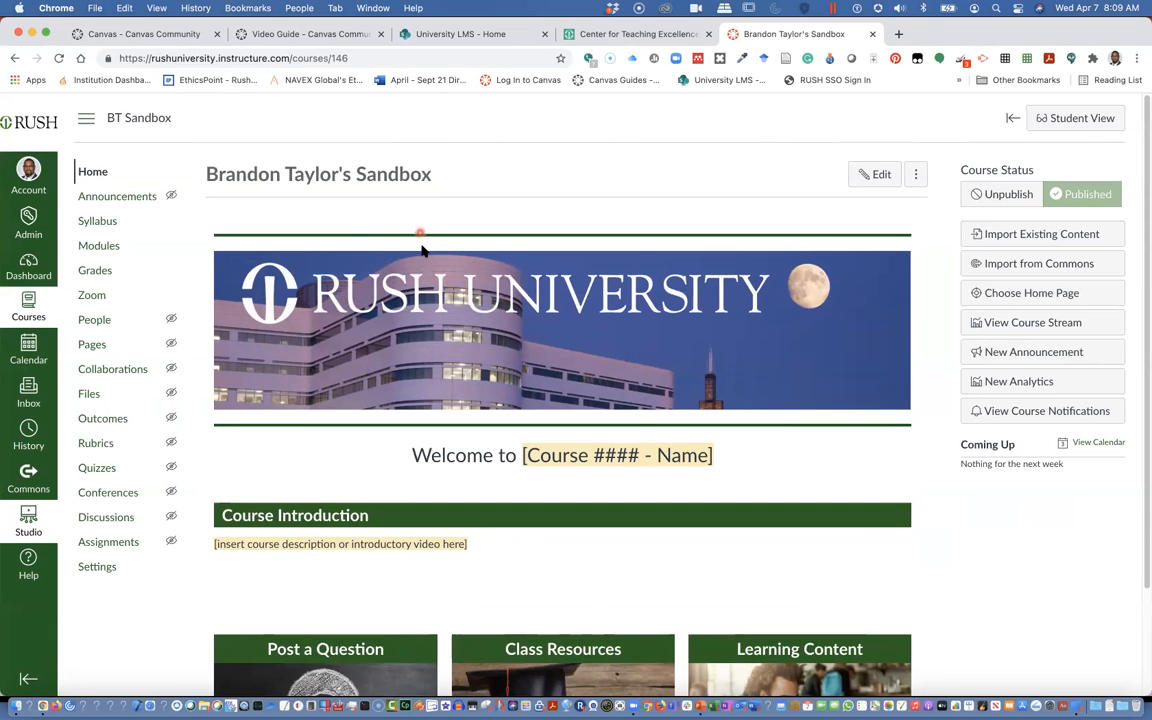
Open the course's Pages section and view the list of all pages
scroll(424, 224, "down", 1)
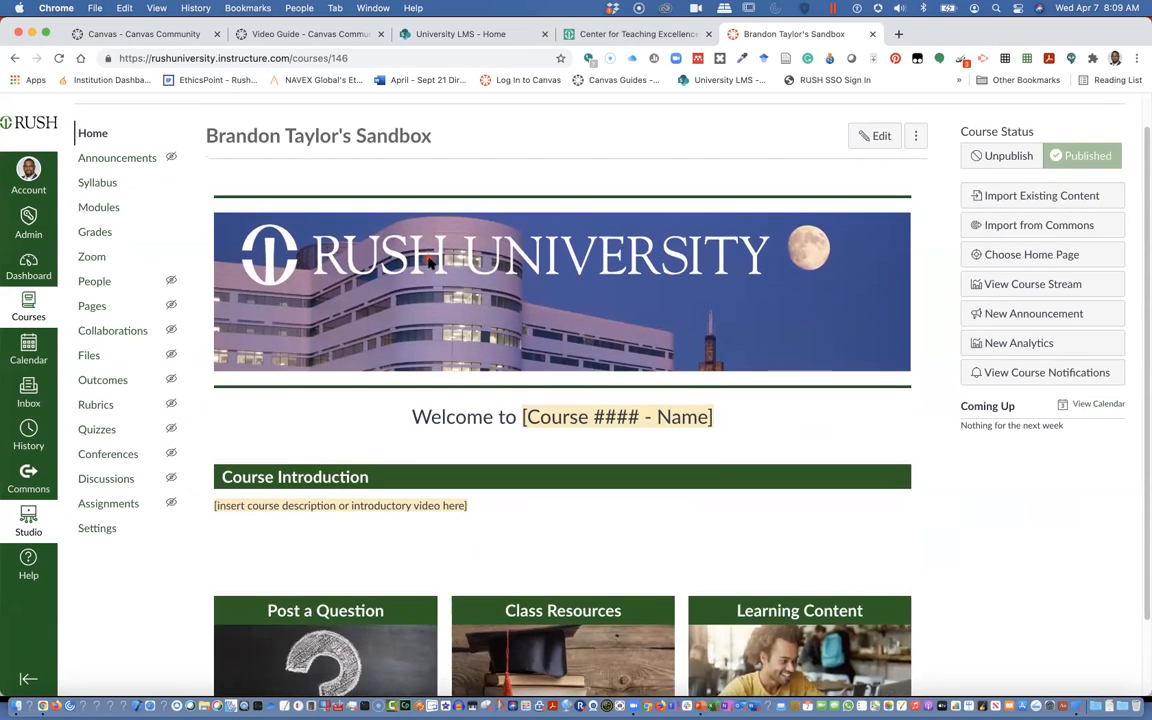
scroll(424, 254, "up", 1)
scroll(424, 258, "down", 3)
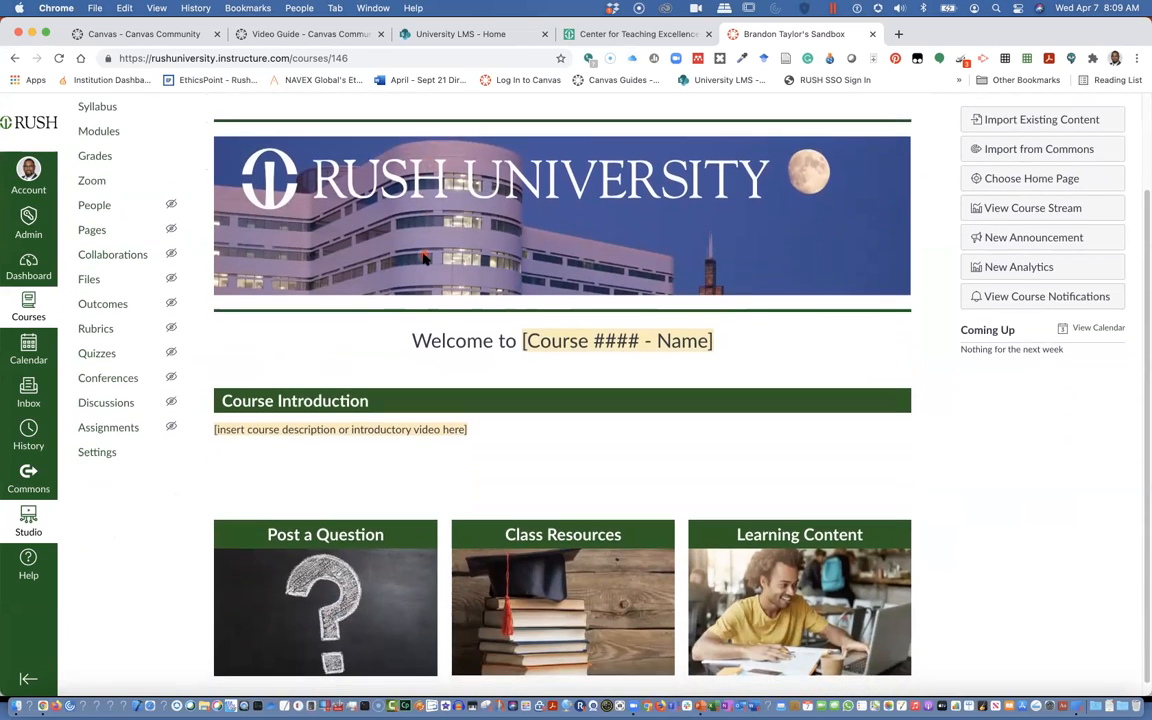
scroll(424, 258, "up", 3)
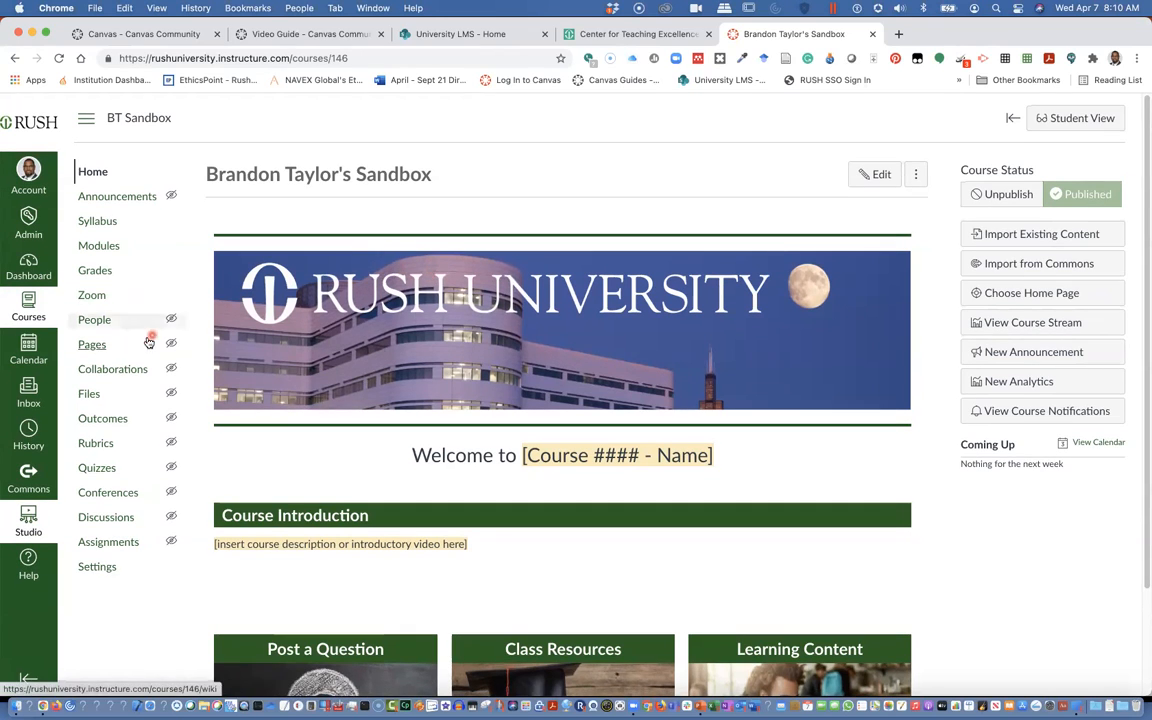
left_click(92, 345)
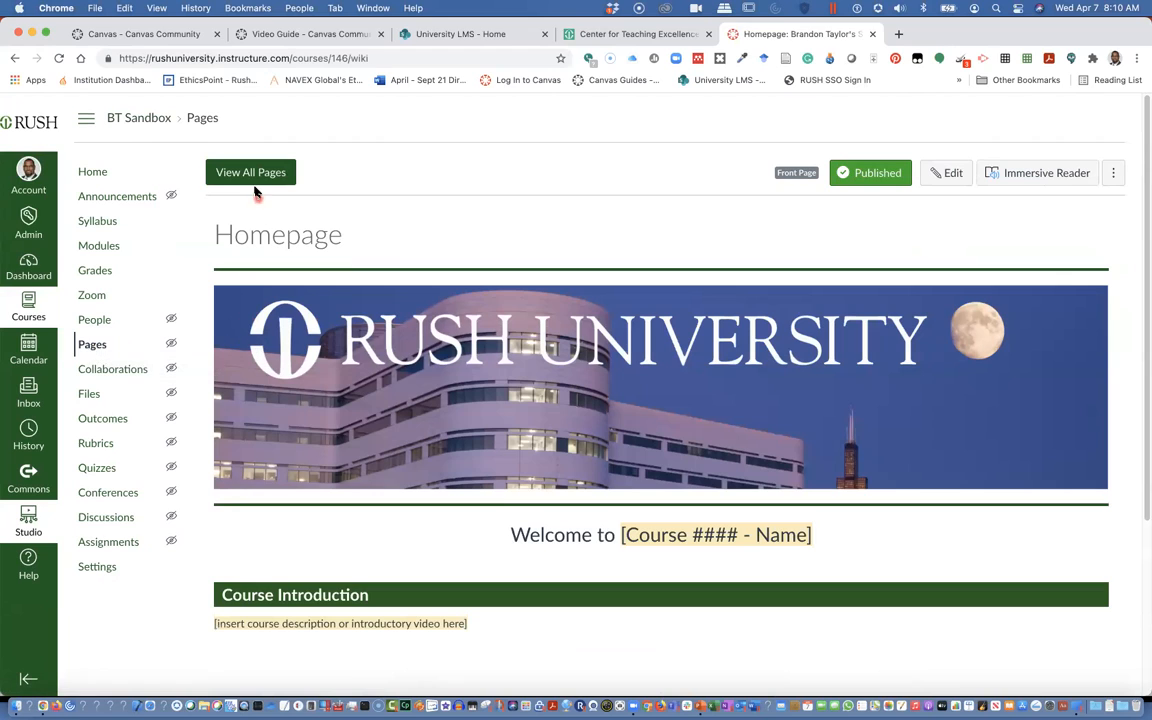
left_click(251, 175)
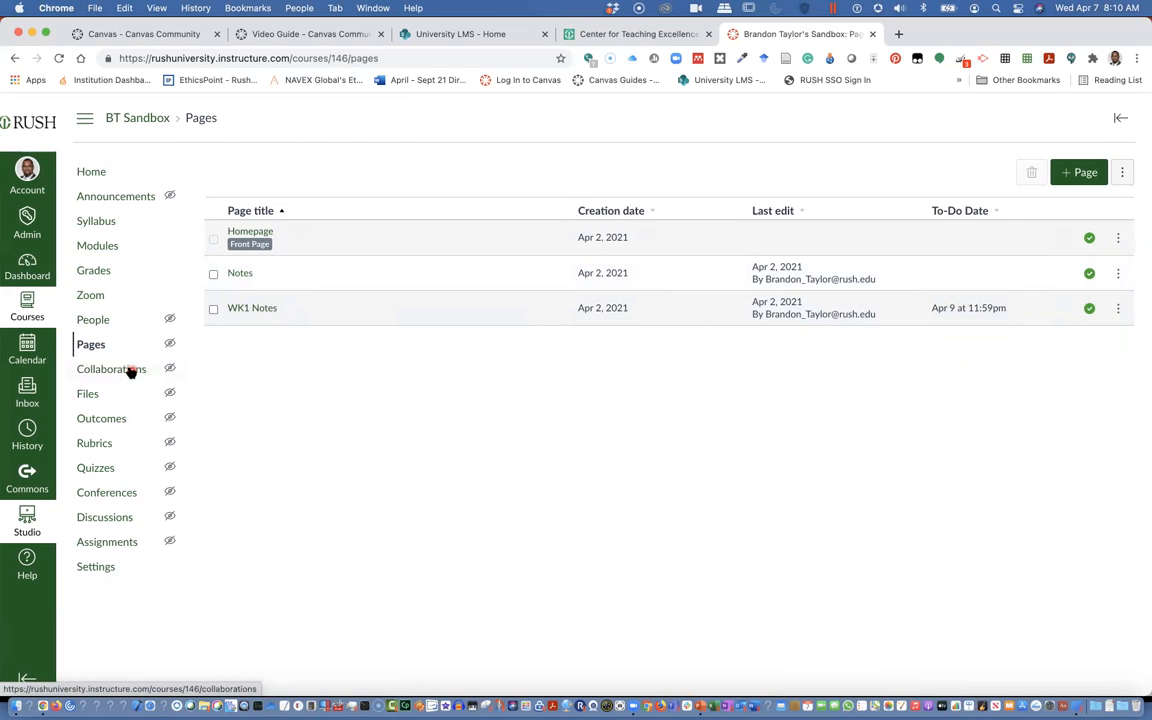
Open the course's Modules page
left_click(101, 248)
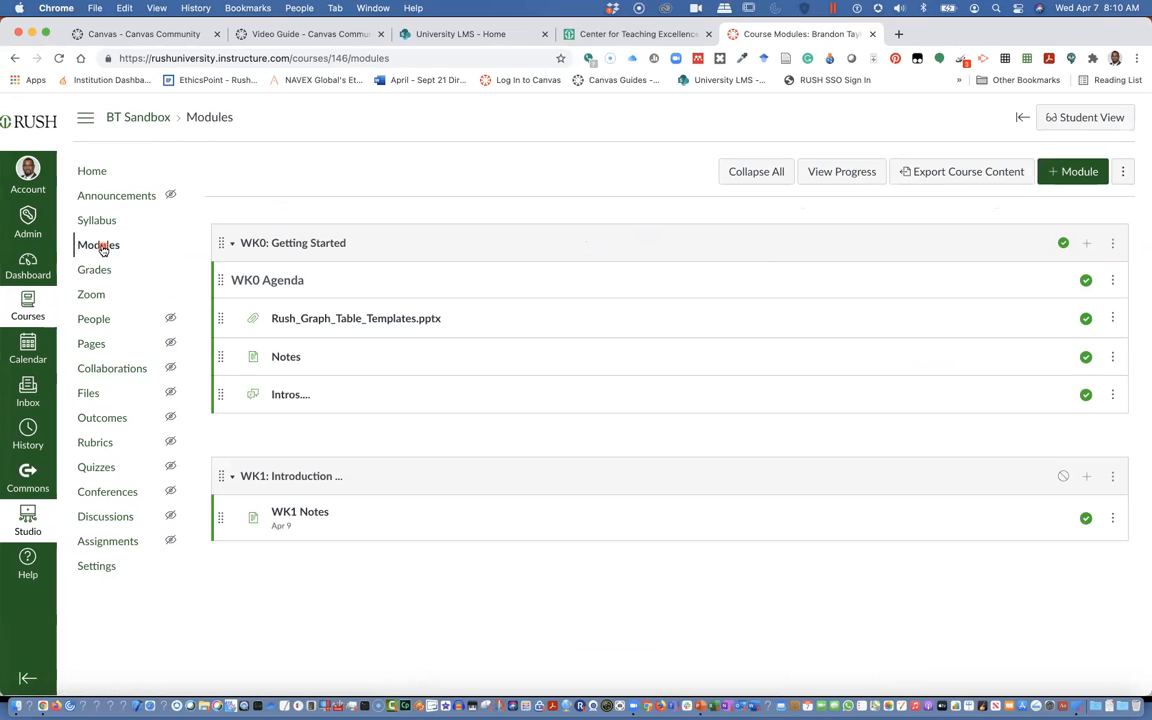
scroll(326, 248, "up", 2)
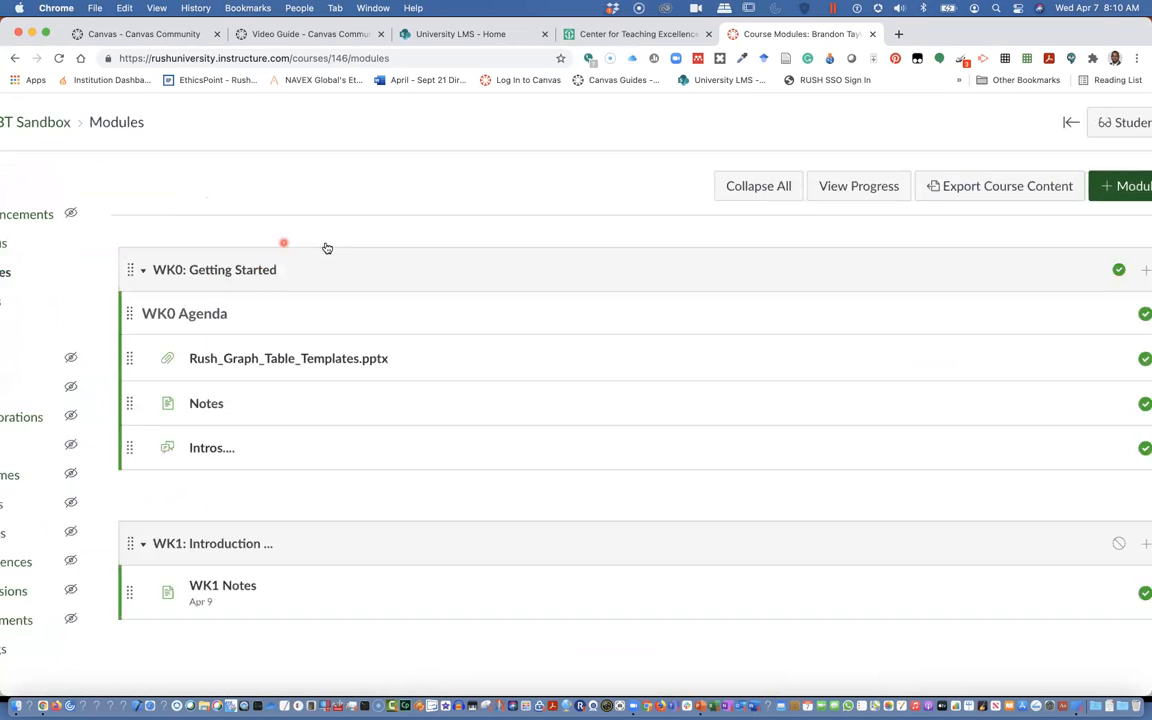
scroll(326, 248, "up", 2)
scroll(324, 240, "down", 4)
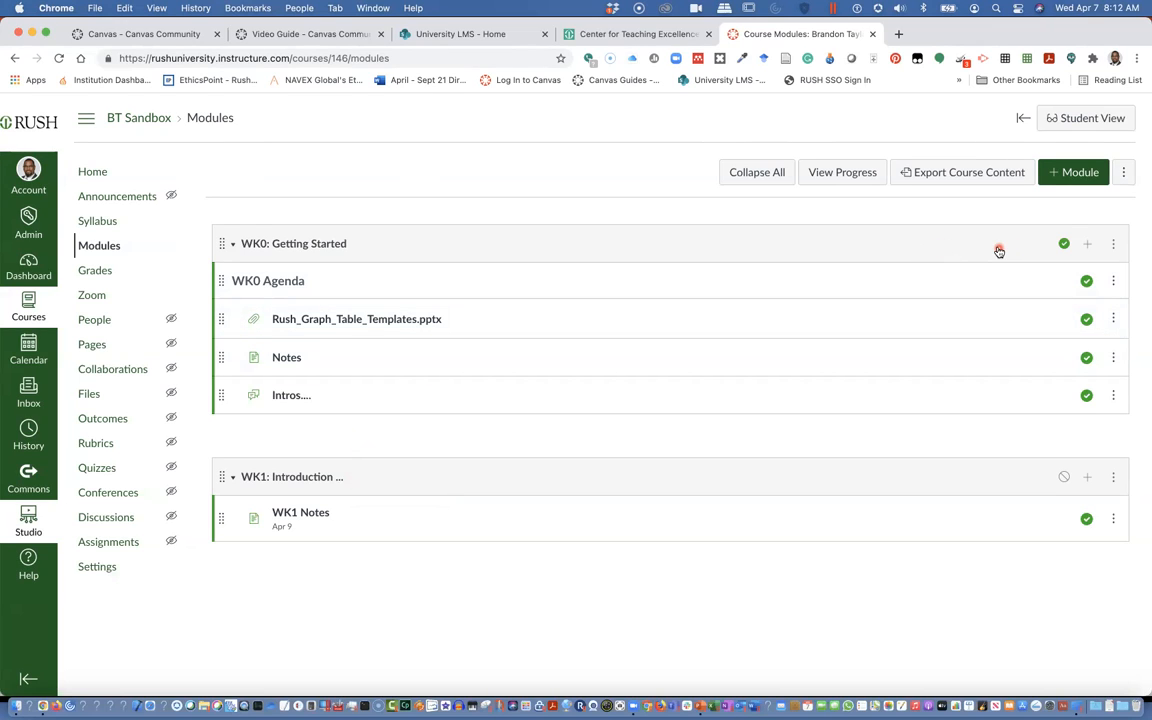
Start adding an item to the WK0: Getting Started module, choosing the Page type and the Create Page option
left_click(1087, 245)
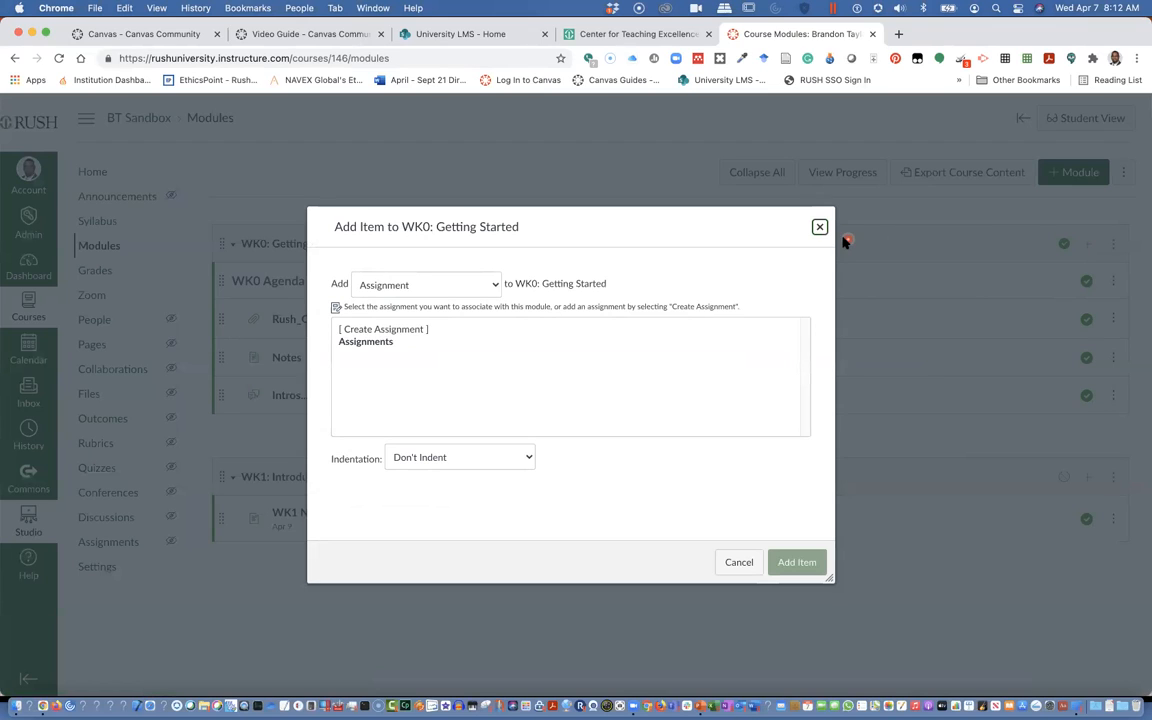
left_click(496, 286)
left_click(496, 286)
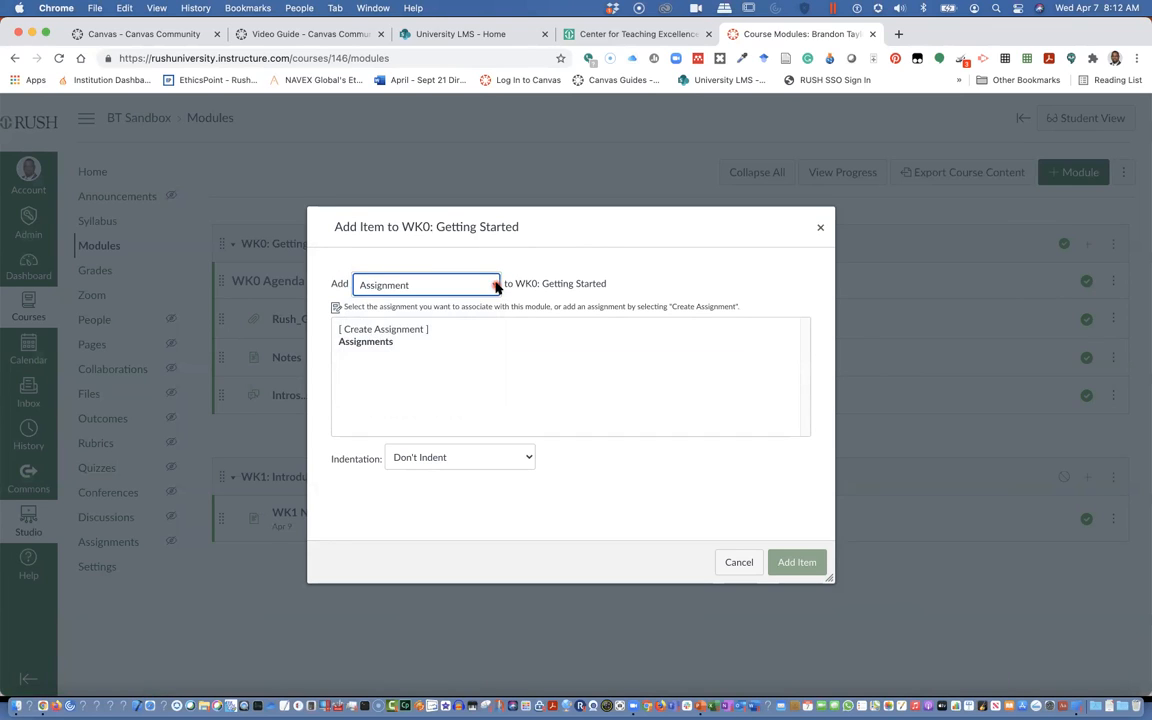
left_click(496, 286)
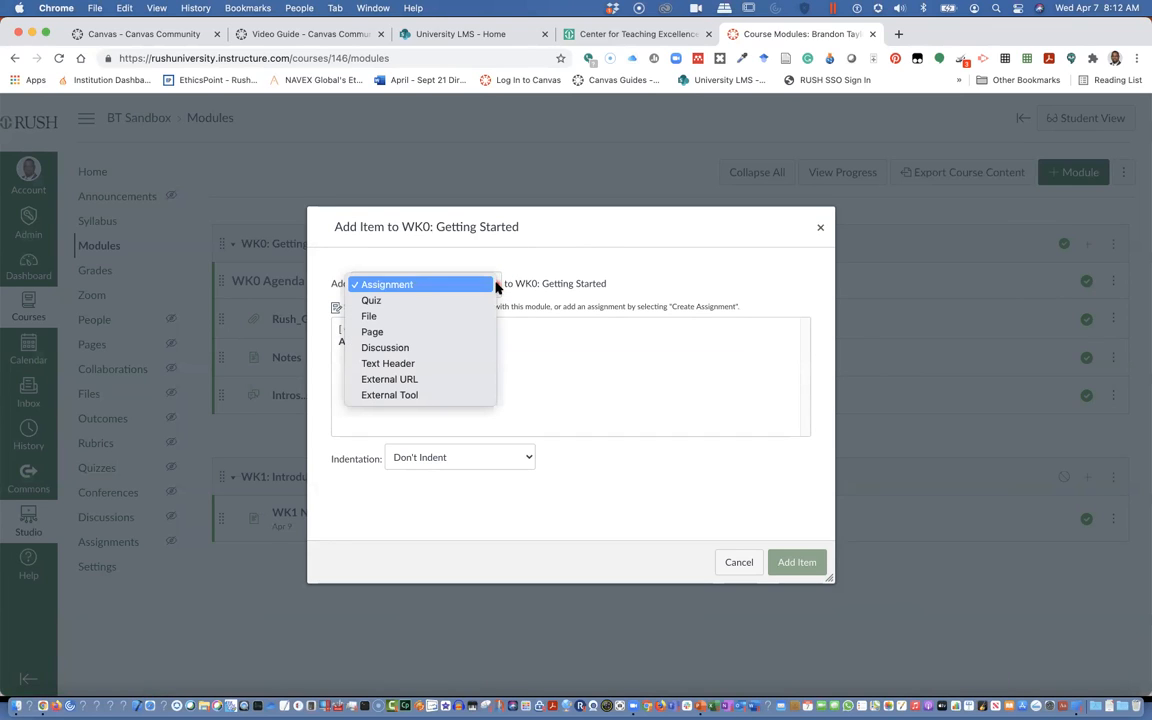
left_click(398, 334)
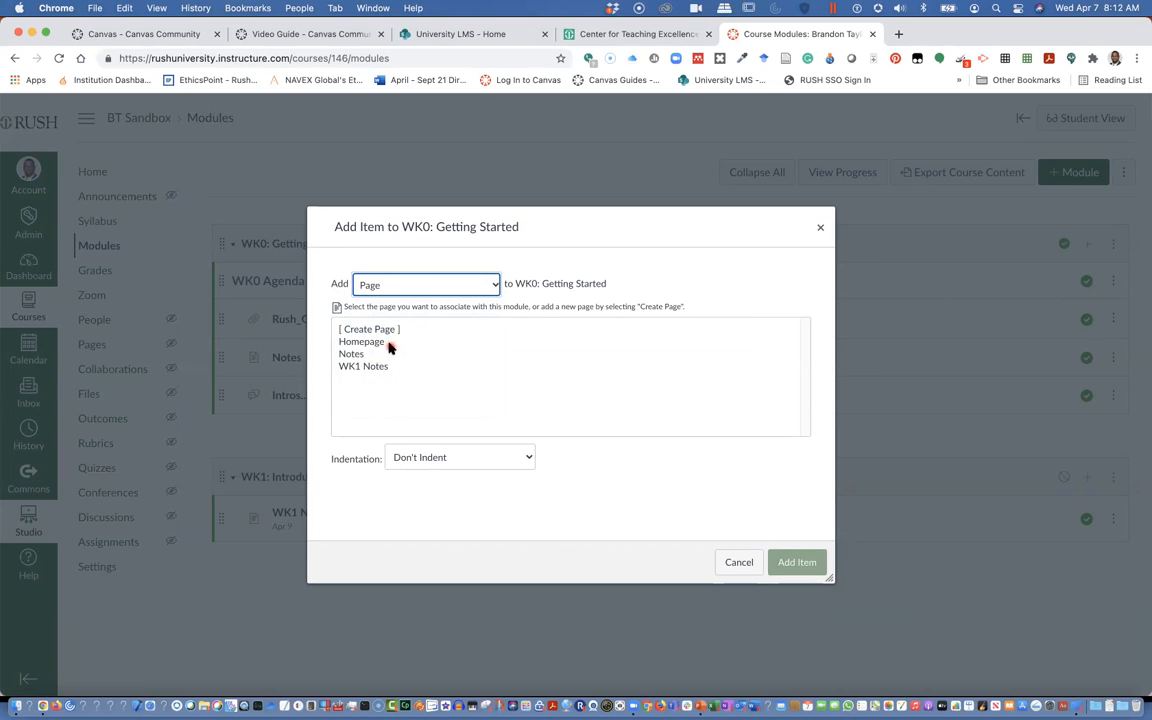
left_click(386, 344)
left_click(378, 331)
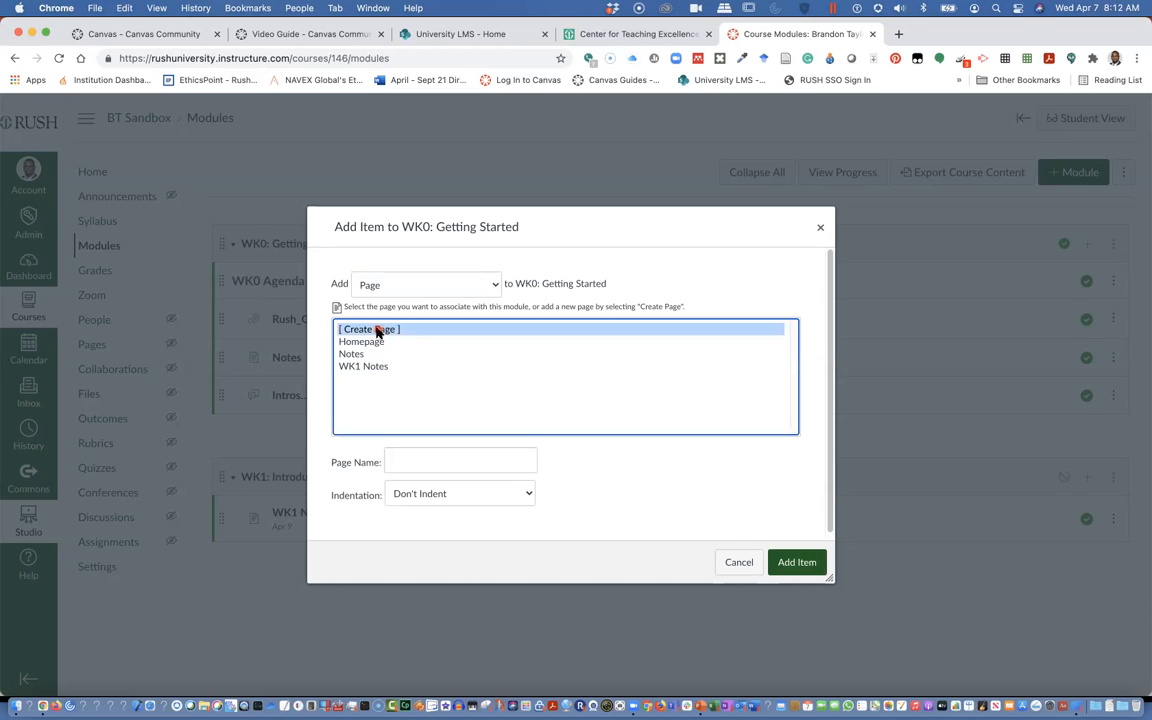
Name the new page Info Page, set indentation to Indent 1 Level, and add it to the module
left_click(398, 458)
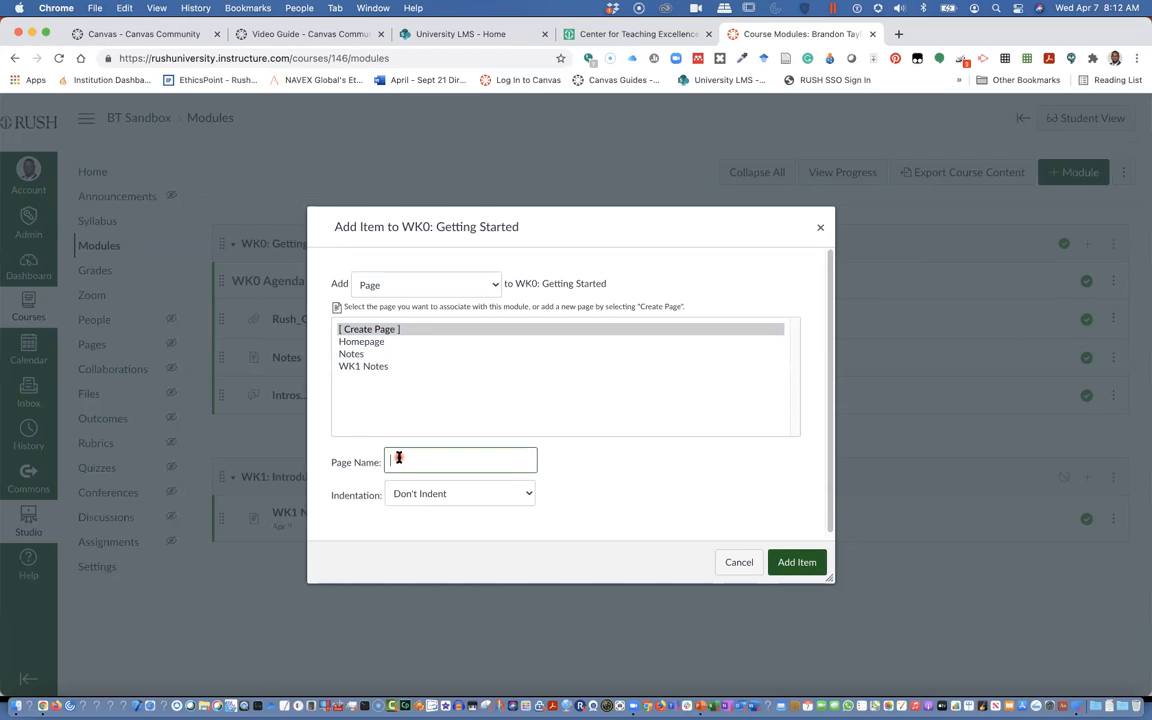
left_click(398, 457)
key("BackSpace")
left_click(488, 500)
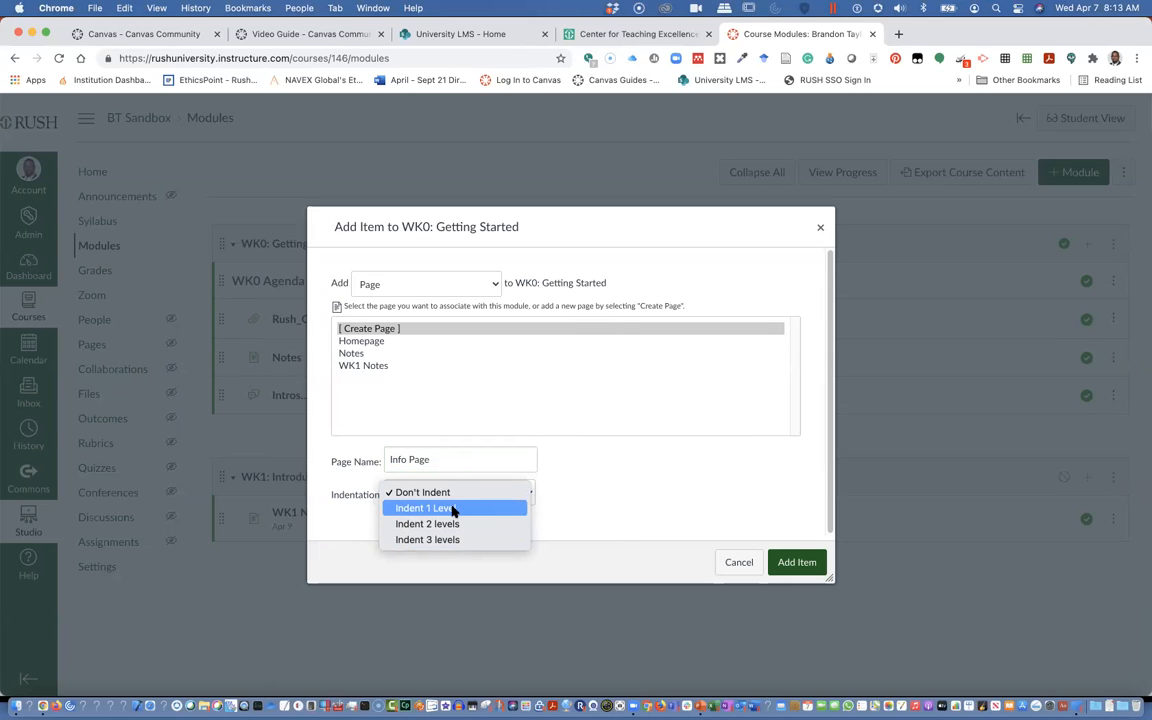
left_click(452, 509)
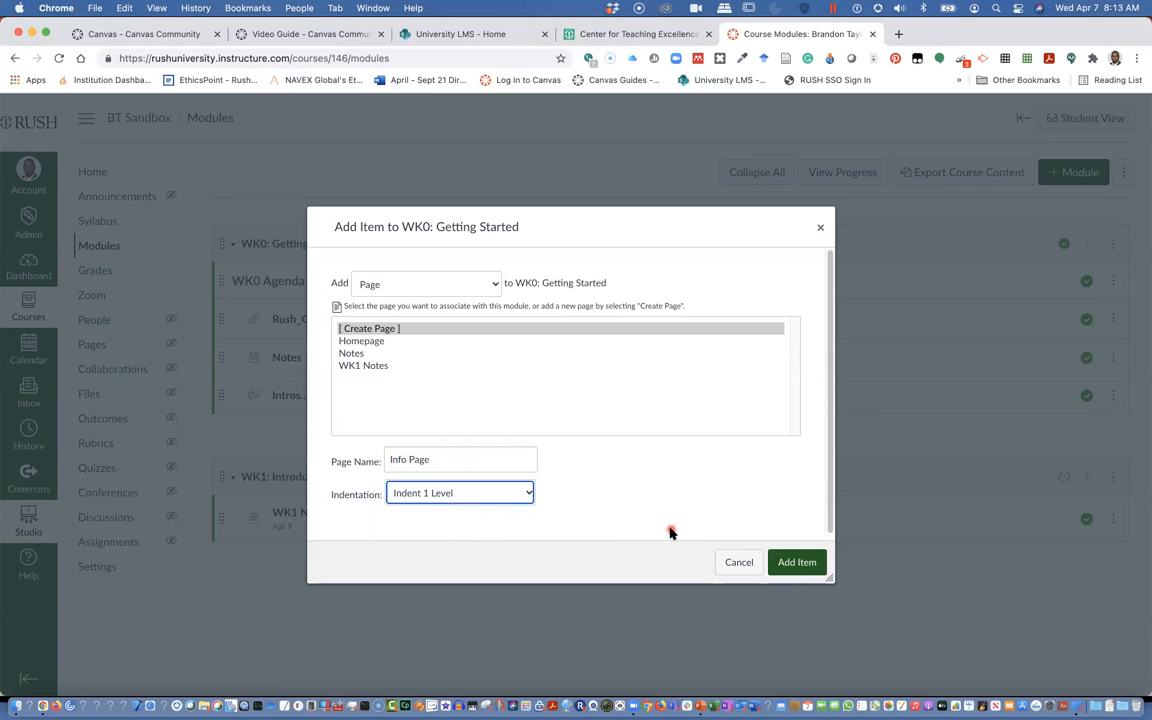
left_click(793, 562)
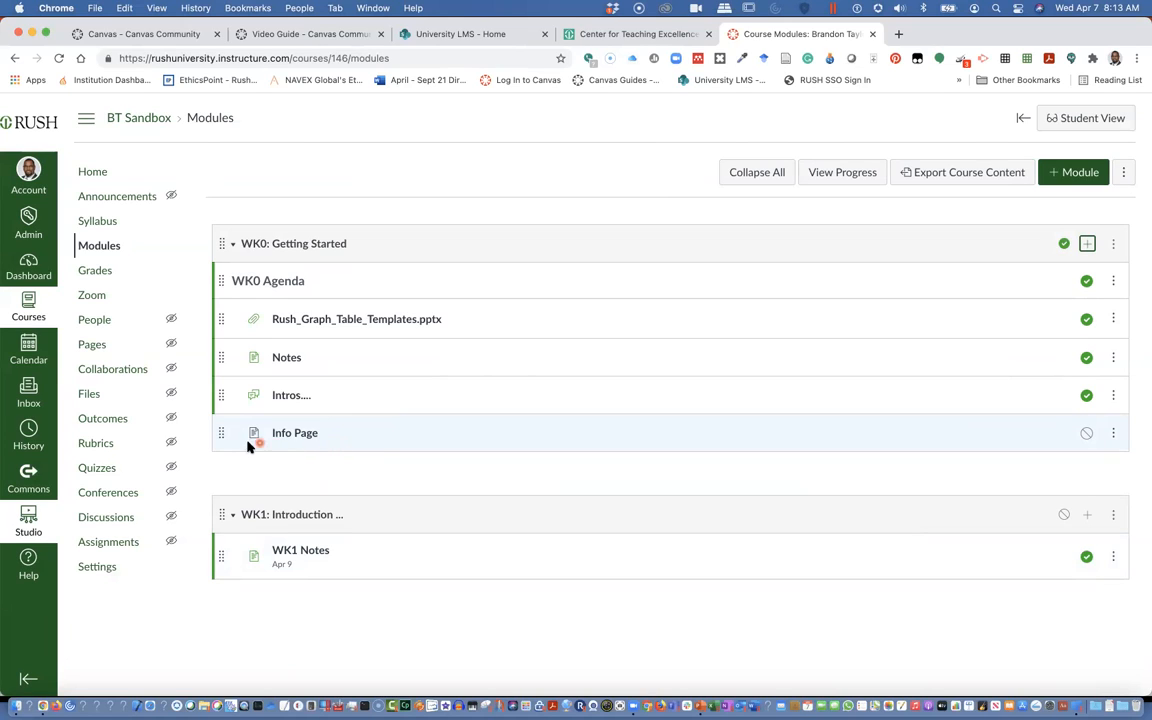
Publish the Info Page module item and unpublish it again
left_click(1088, 436)
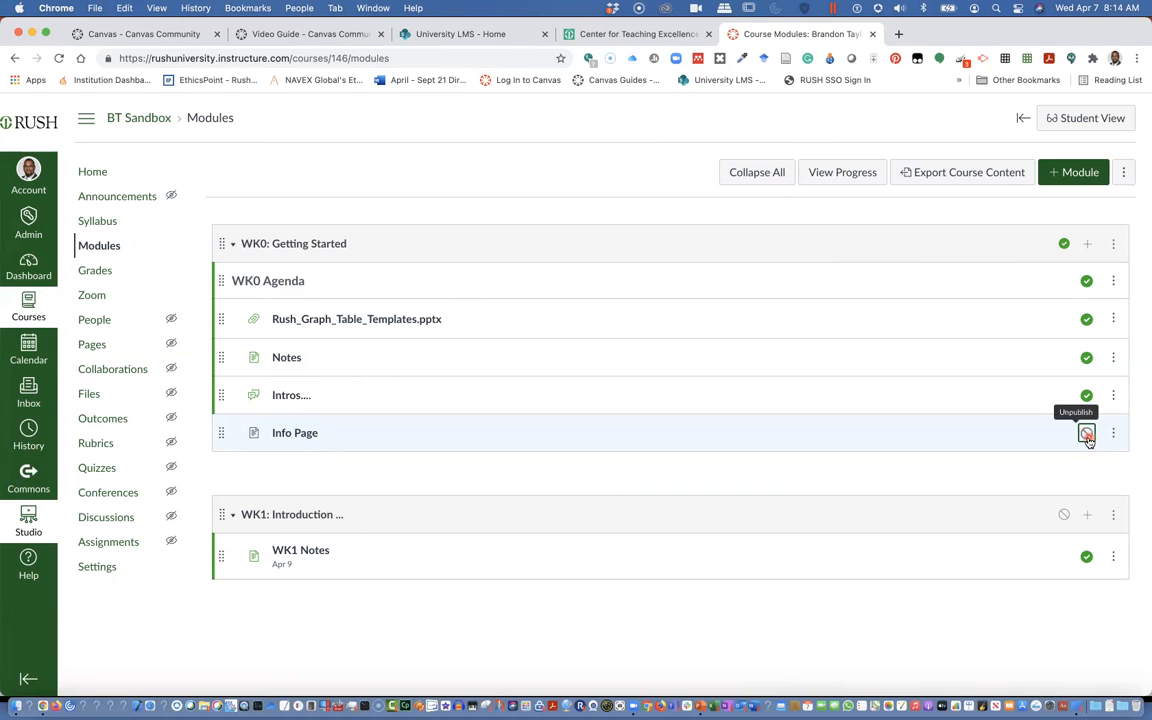
left_click(1087, 436)
left_click(1114, 434)
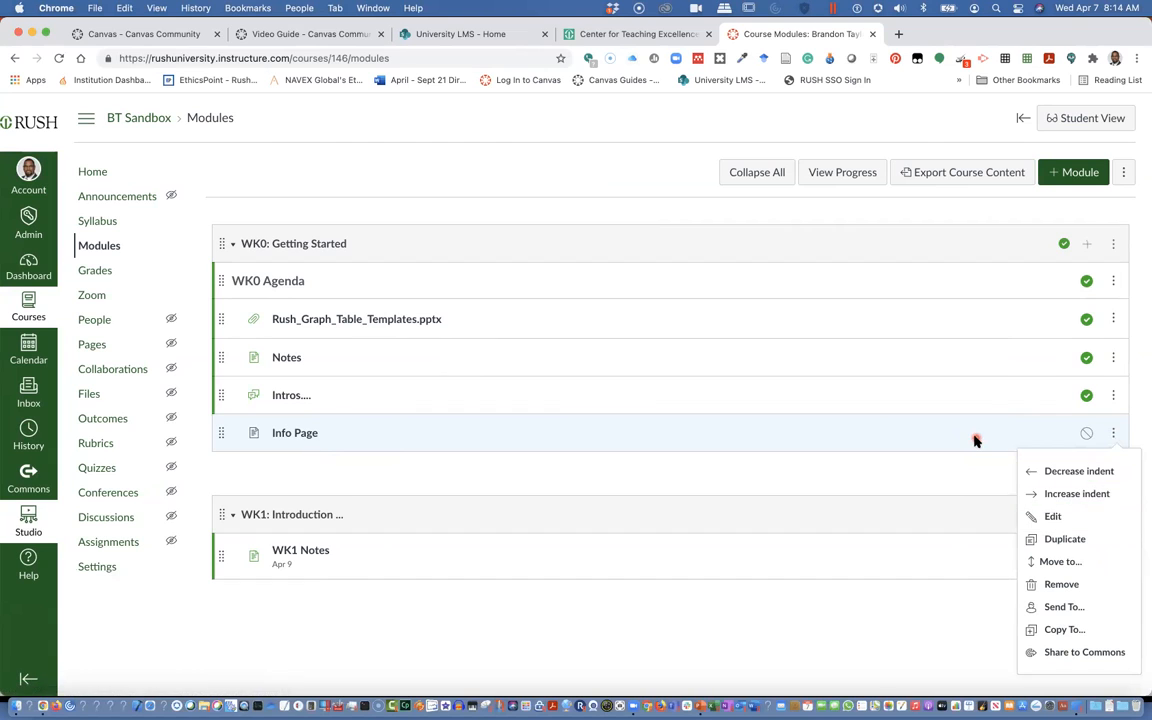
left_click(1040, 516)
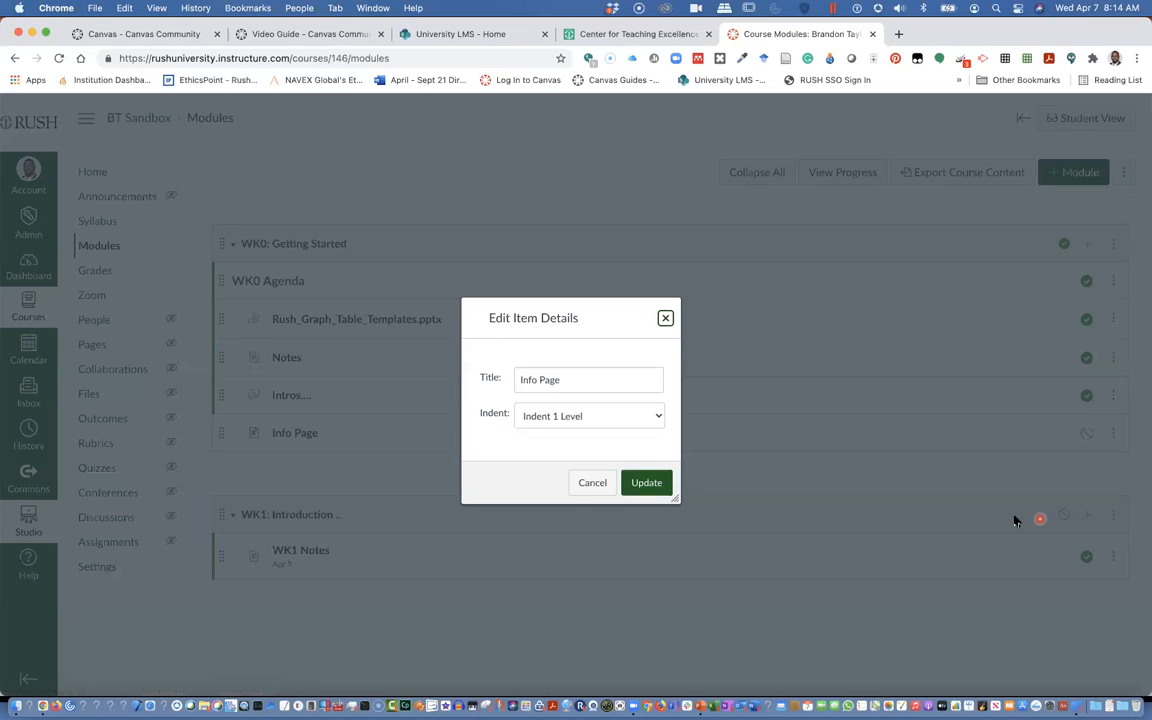
left_click(656, 483)
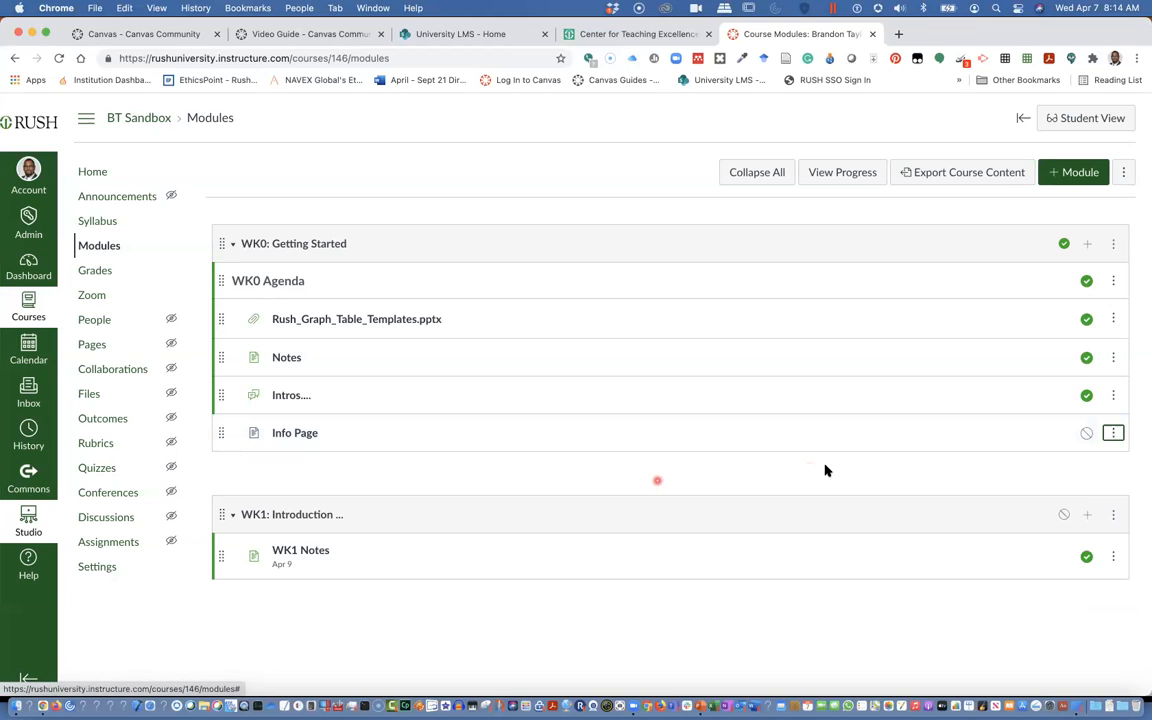
Rename the Info Page module item to Info Page1 through its item details
left_click(1113, 433)
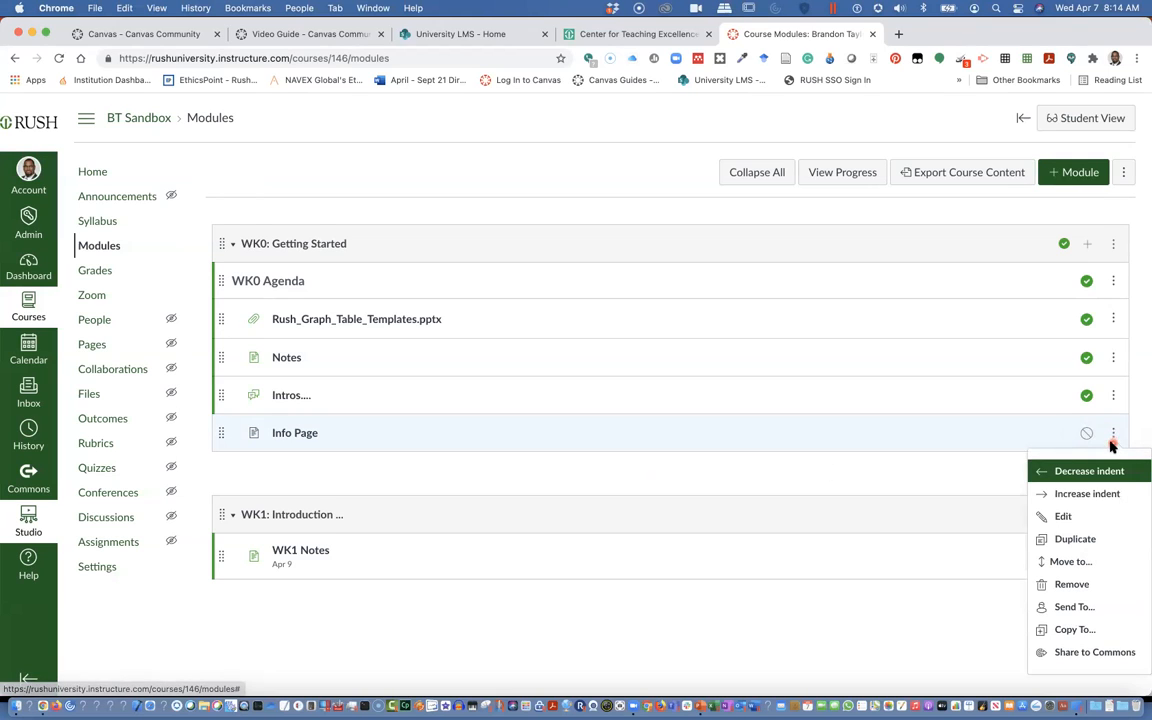
left_click(1062, 516)
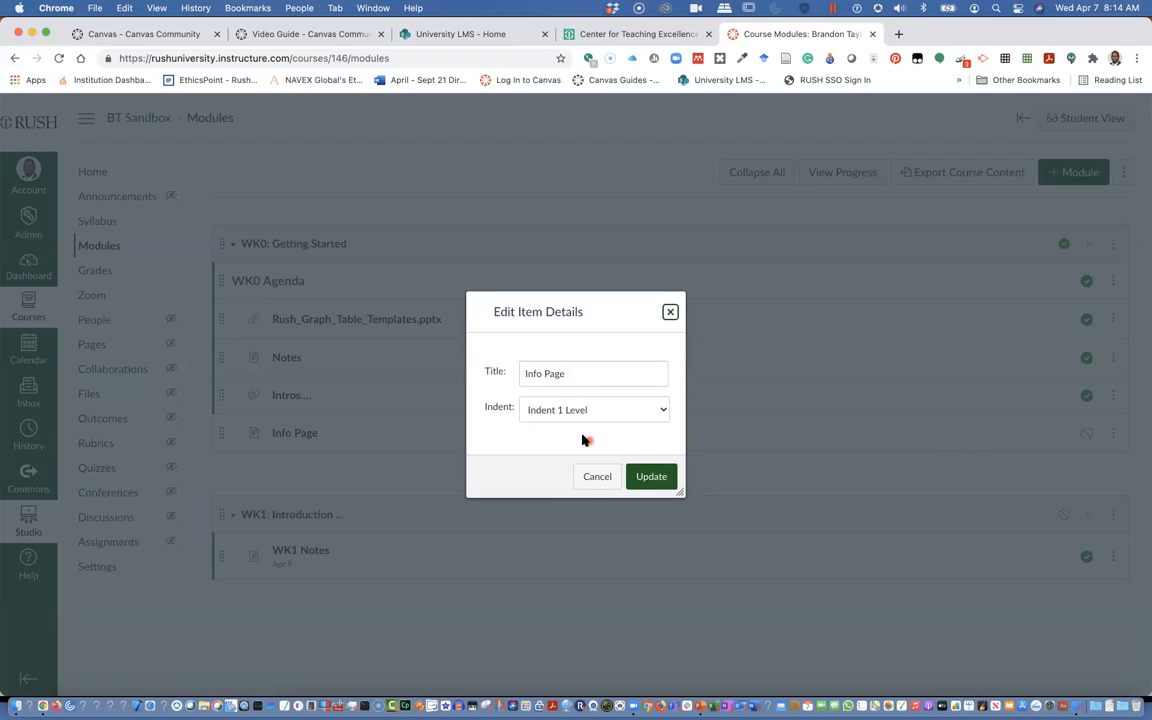
left_click(597, 477)
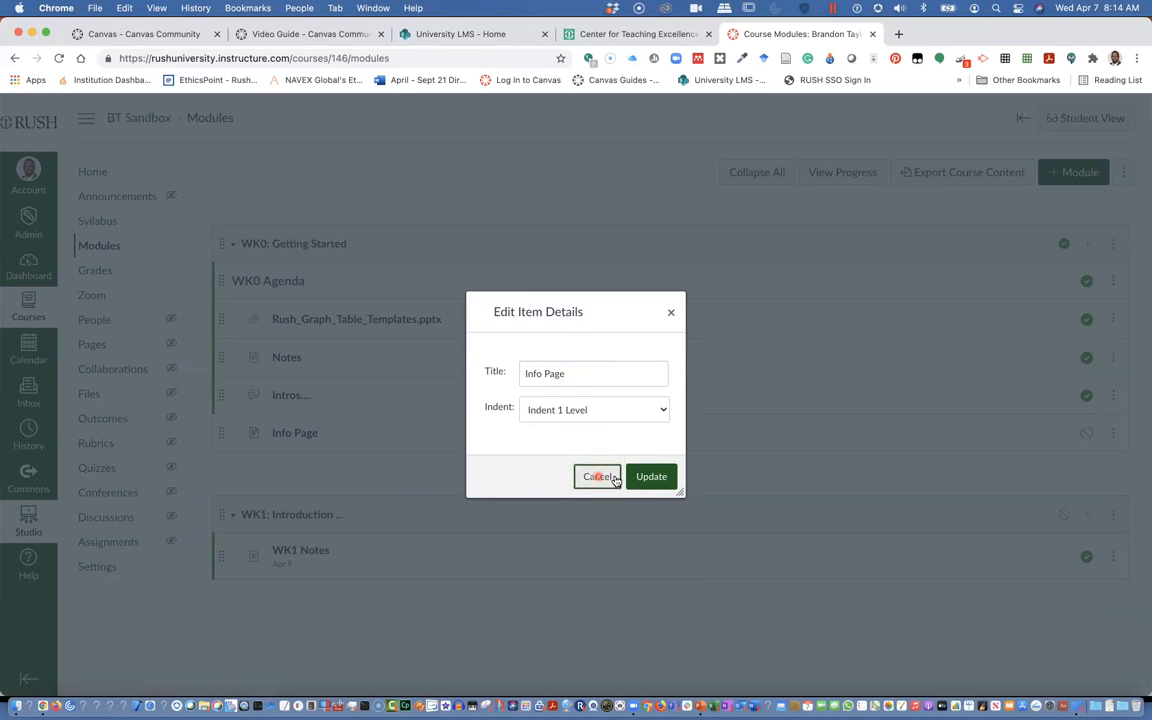
left_click(573, 372)
type("1")
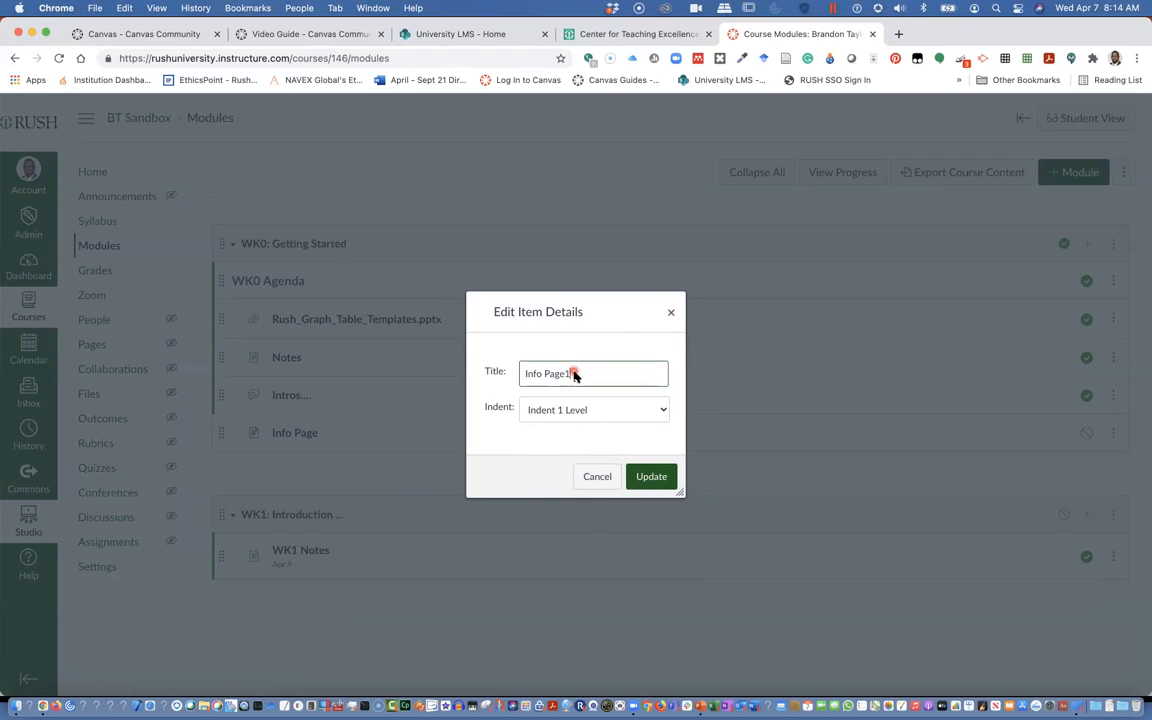
left_click(647, 476)
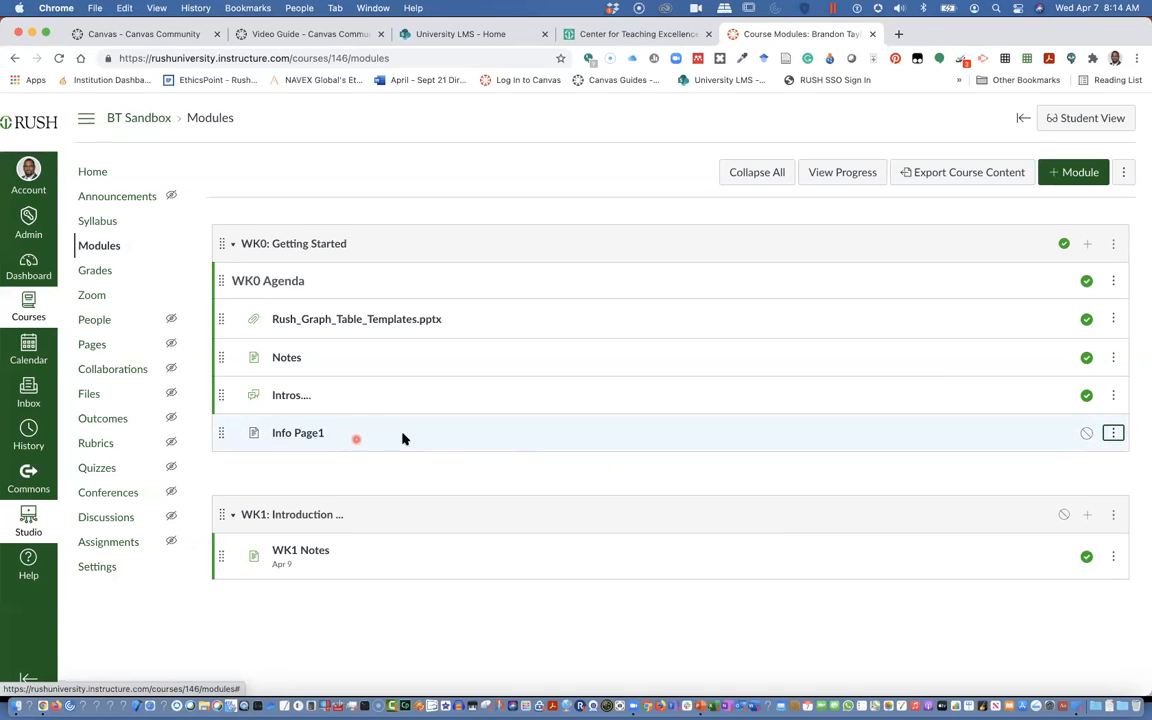
Open the Info Page1 page from the module and switch it into edit mode
left_click(286, 436)
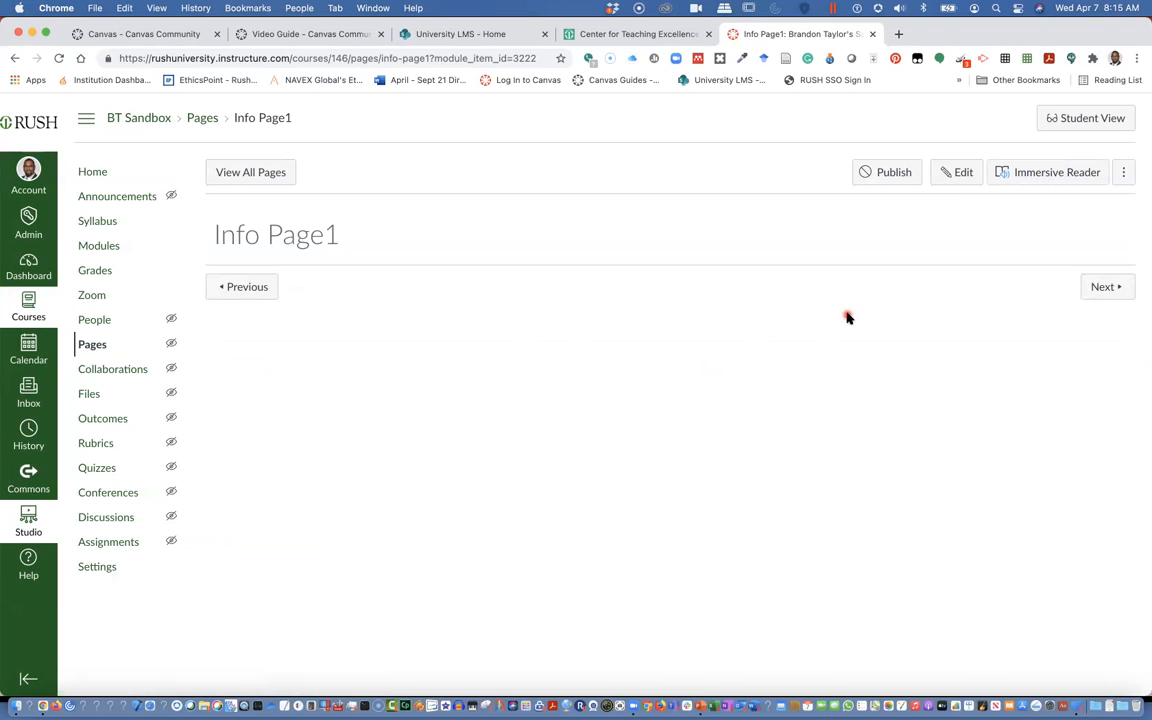
left_click(961, 172)
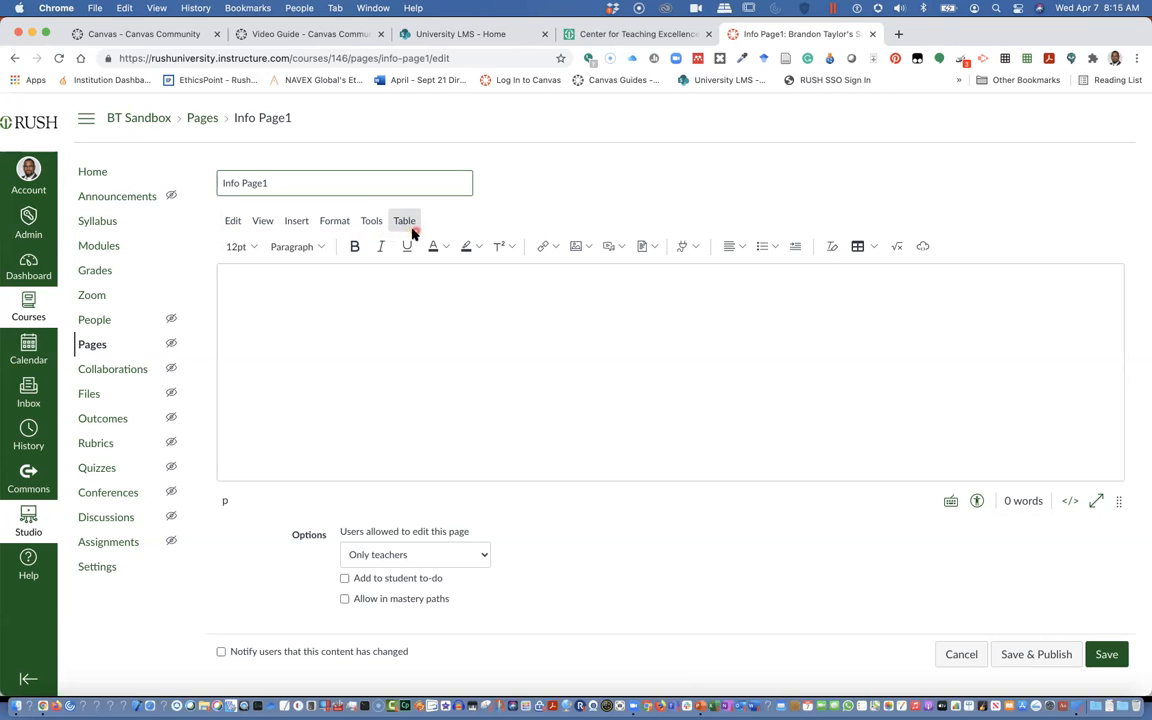
Browse the editor's Edit, View, Insert and Format menus, including opening and closing the Embed dialog
left_click(233, 222)
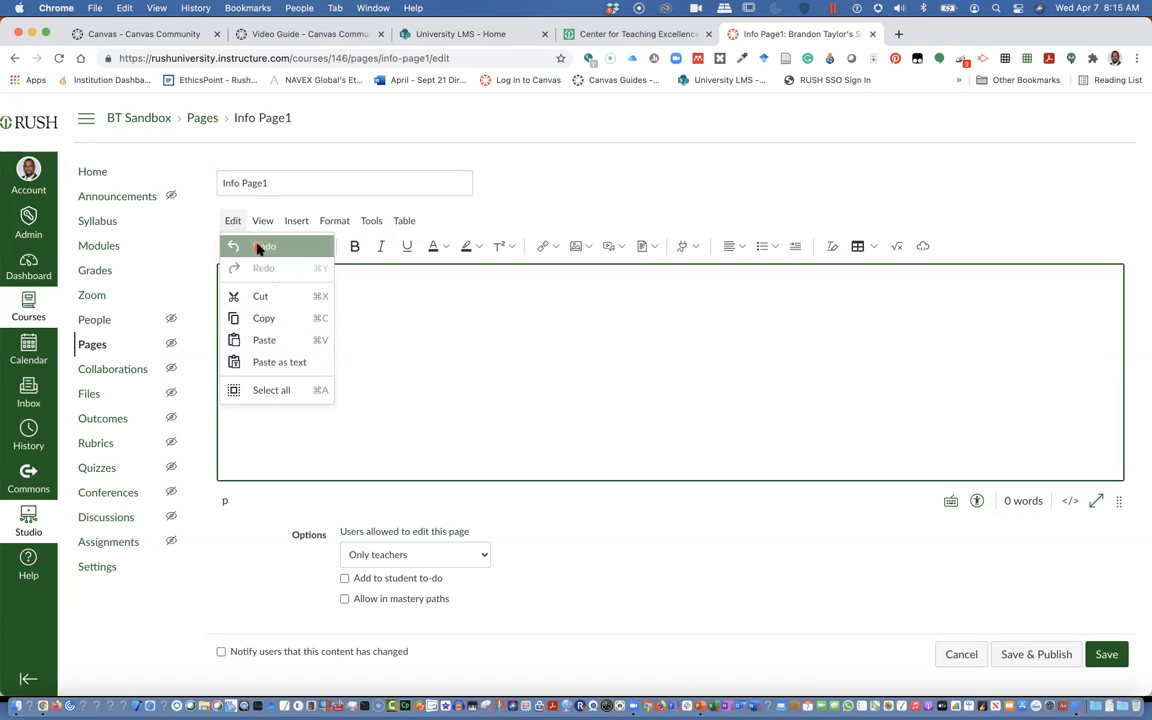
mouse_move(260, 224)
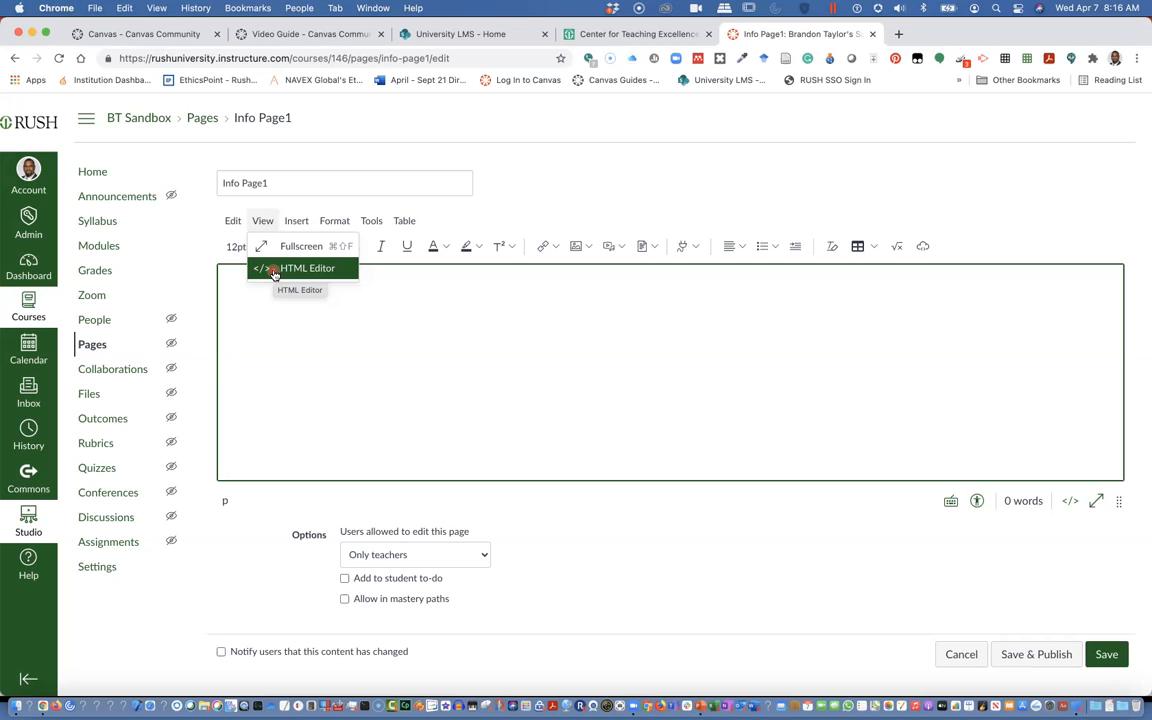
left_click(296, 221)
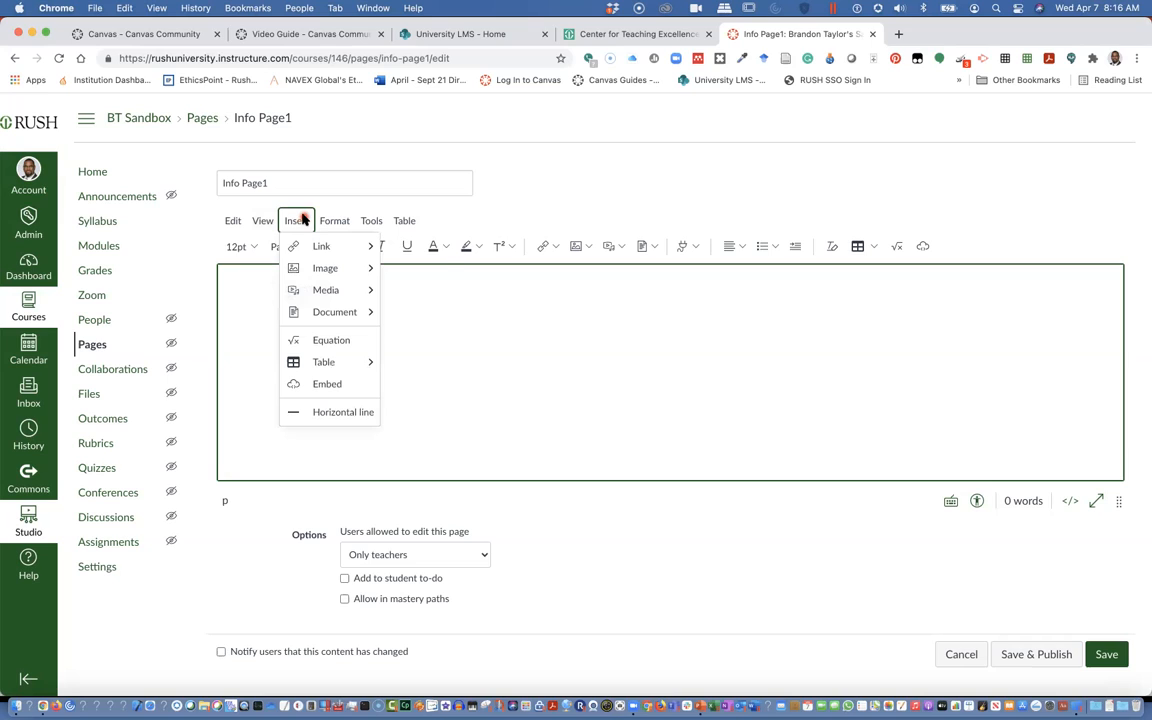
left_click(320, 247)
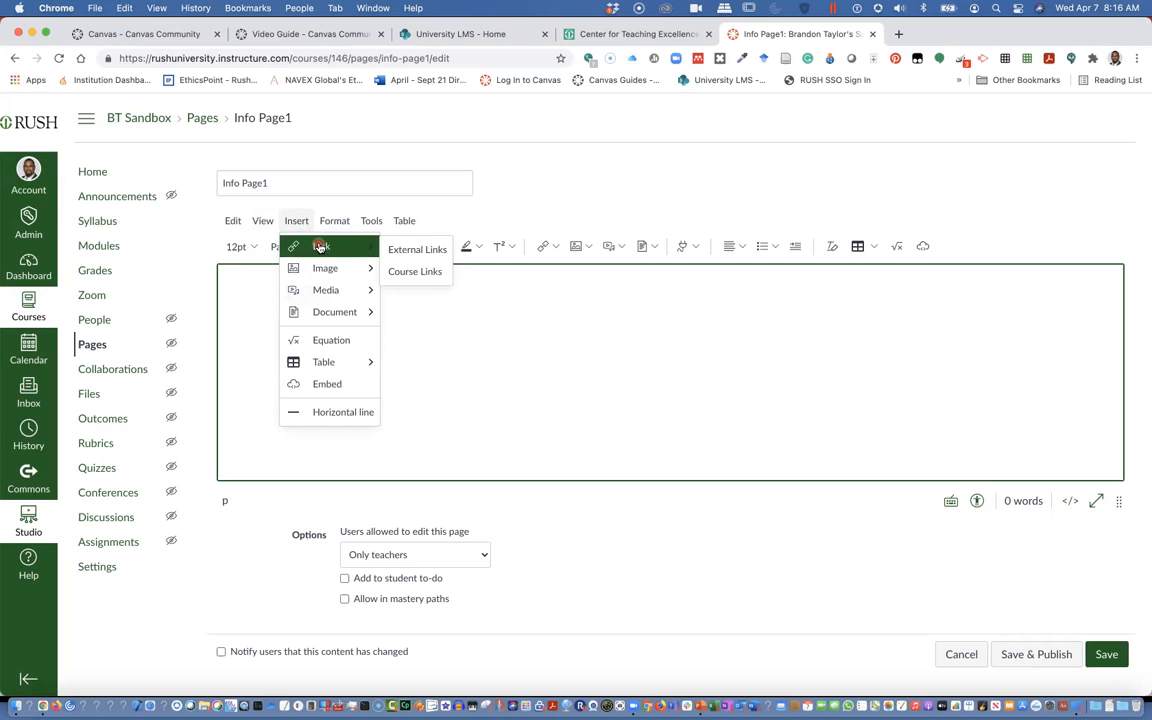
mouse_move(320, 270)
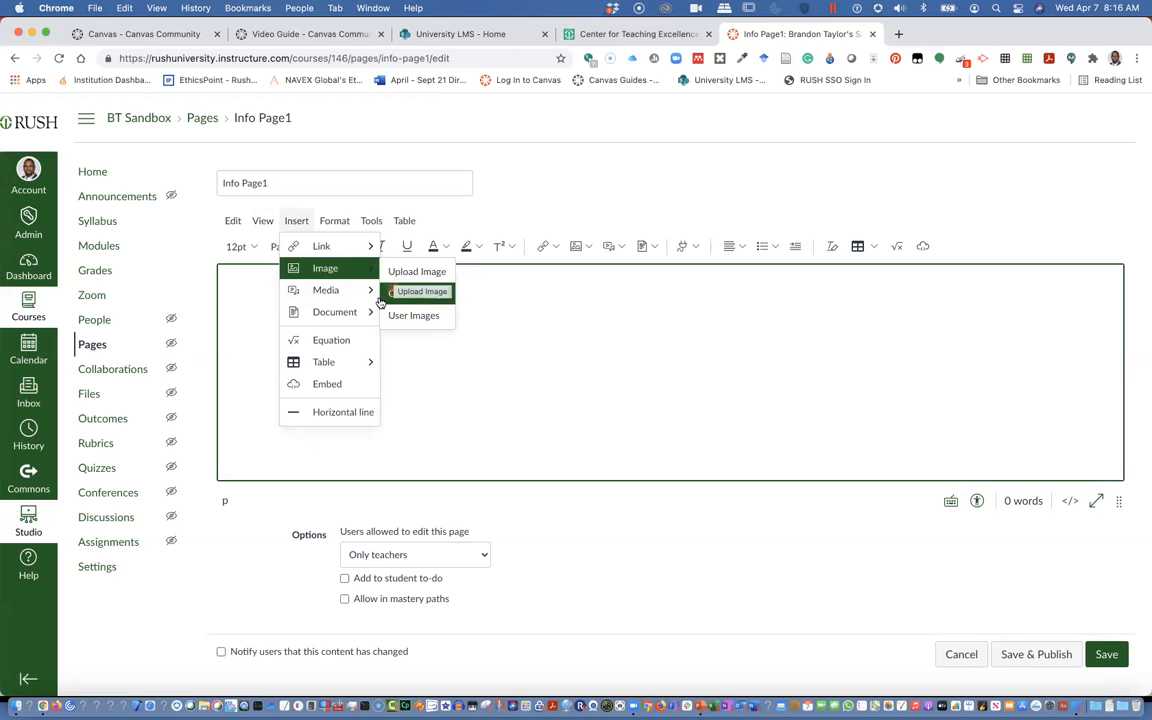
mouse_move(379, 300)
mouse_move(372, 268)
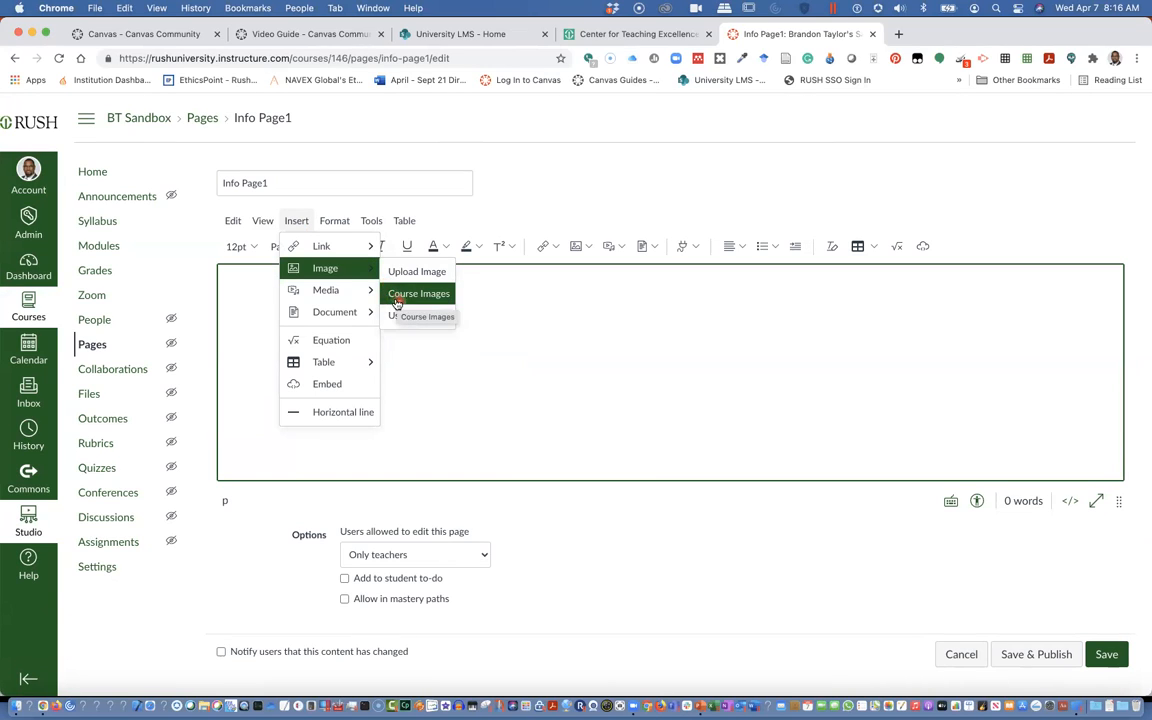
mouse_move(326, 292)
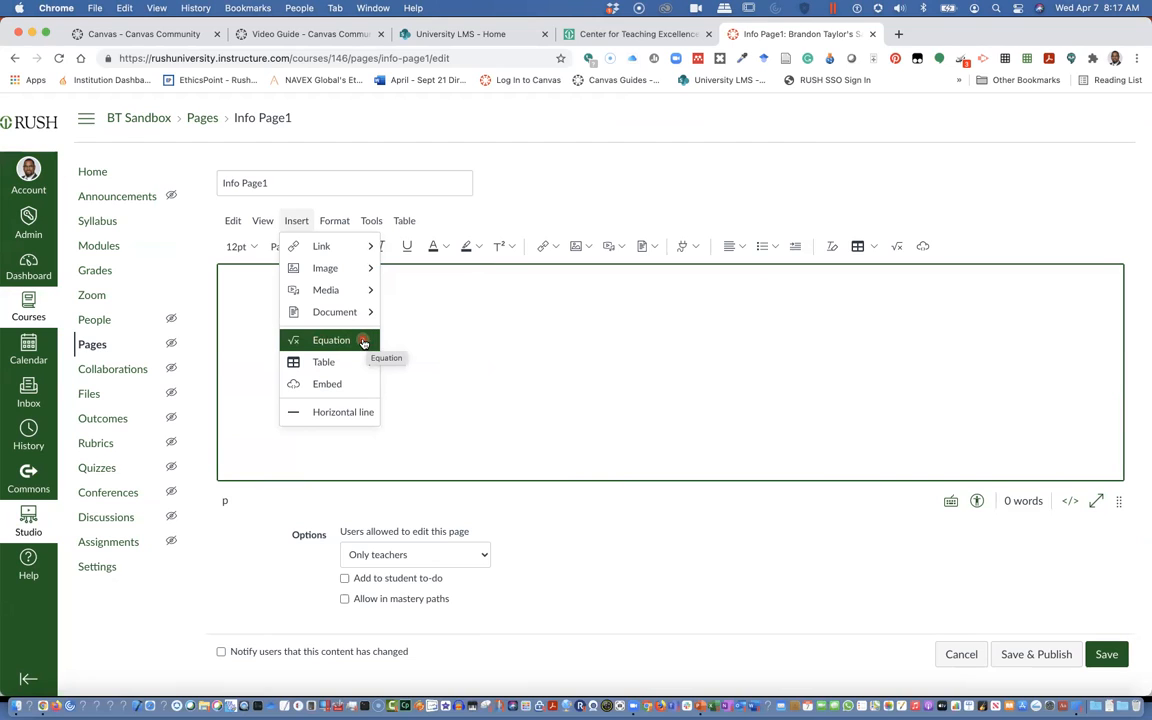
mouse_move(350, 362)
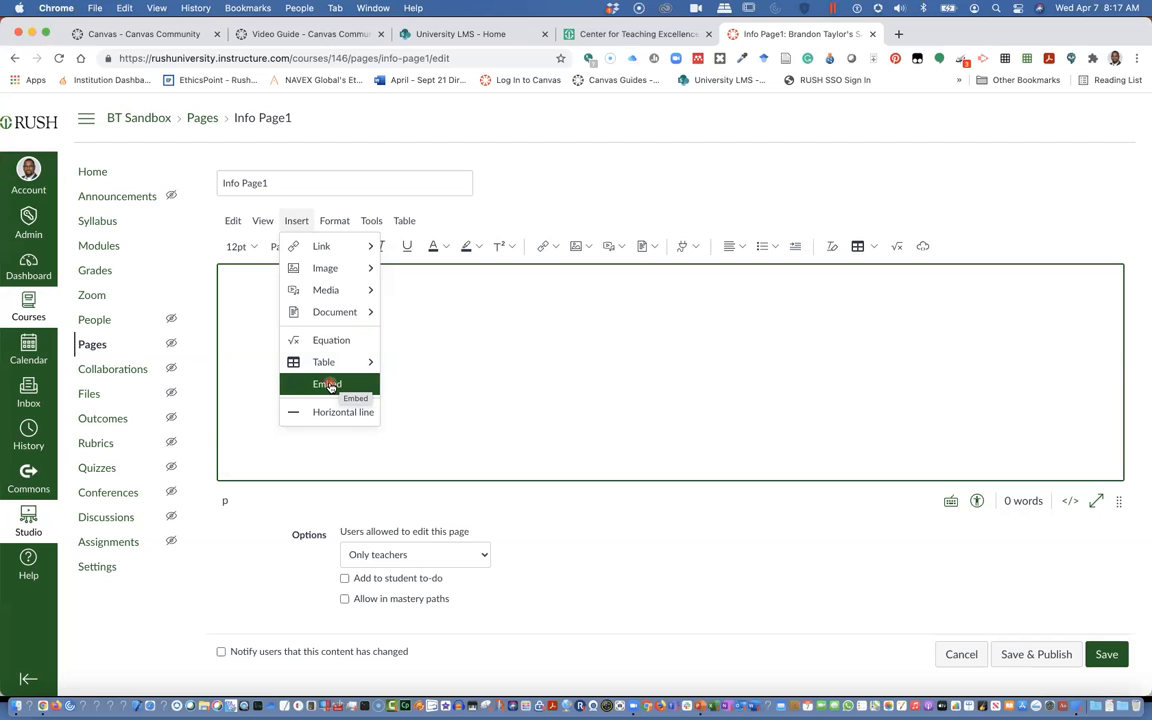
left_click(331, 386)
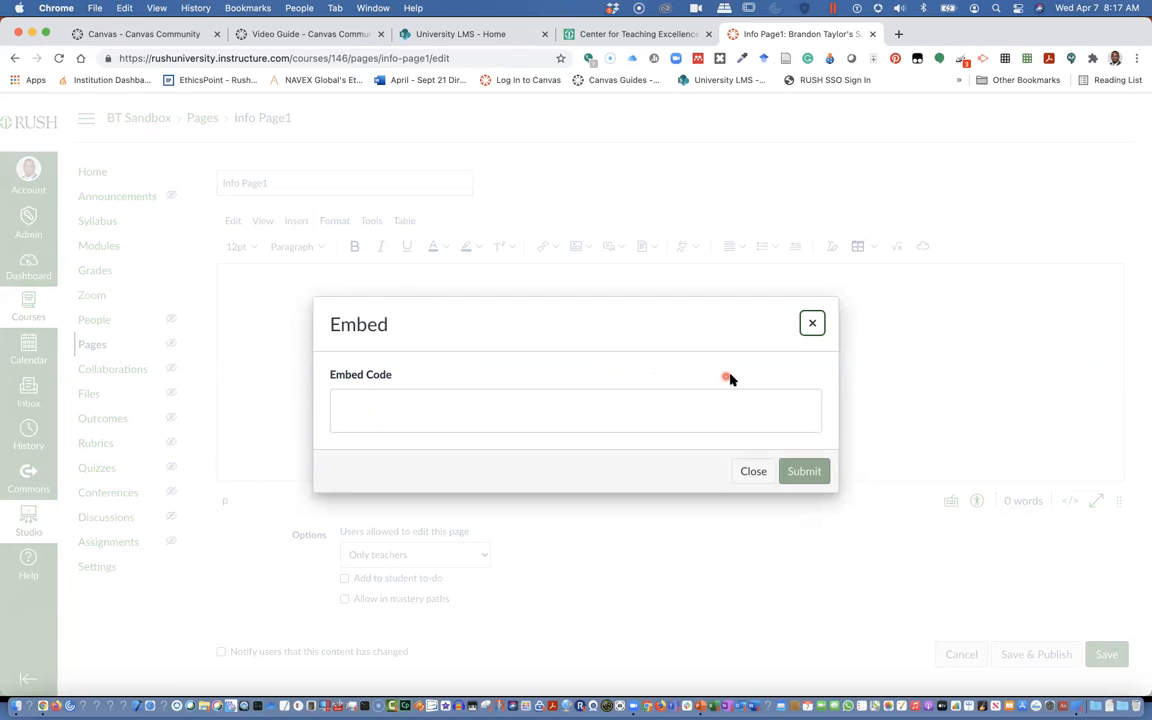
left_click(812, 323)
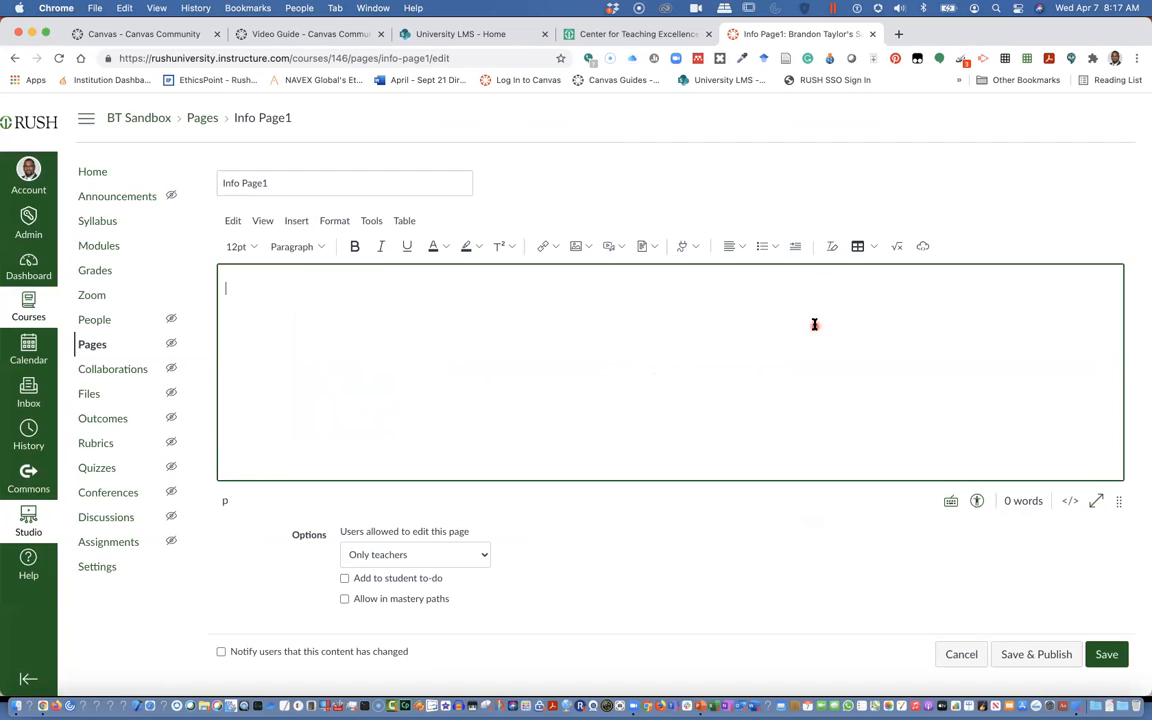
left_click(297, 222)
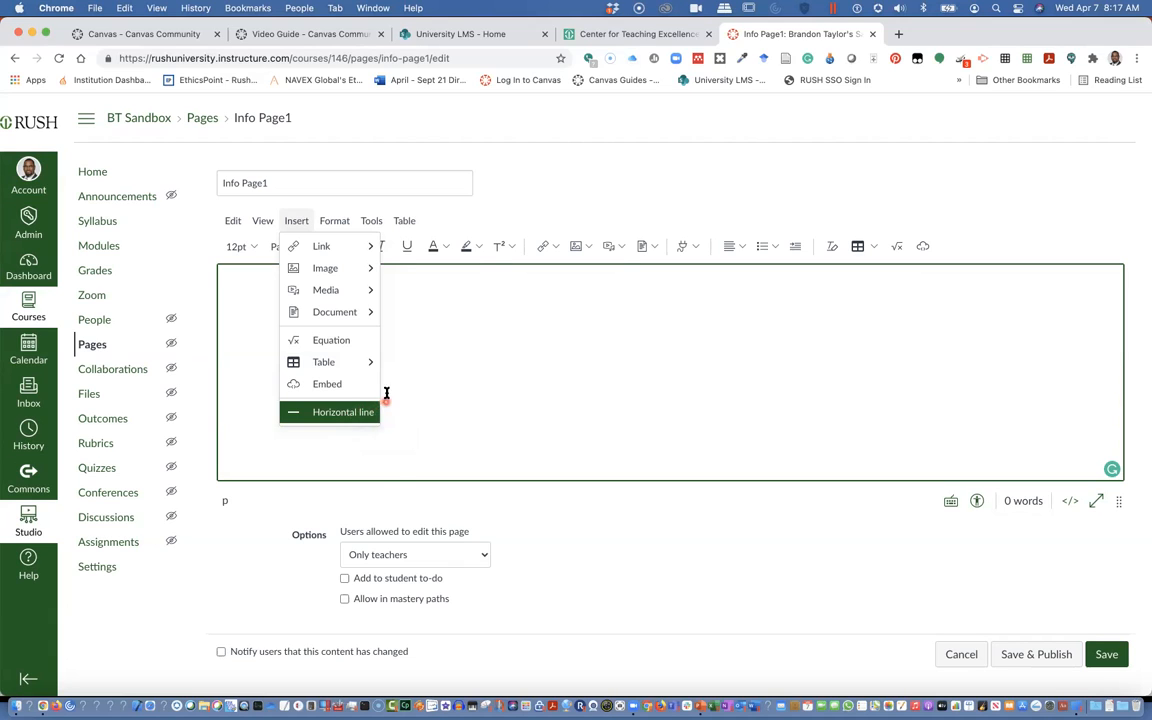
left_click(334, 219)
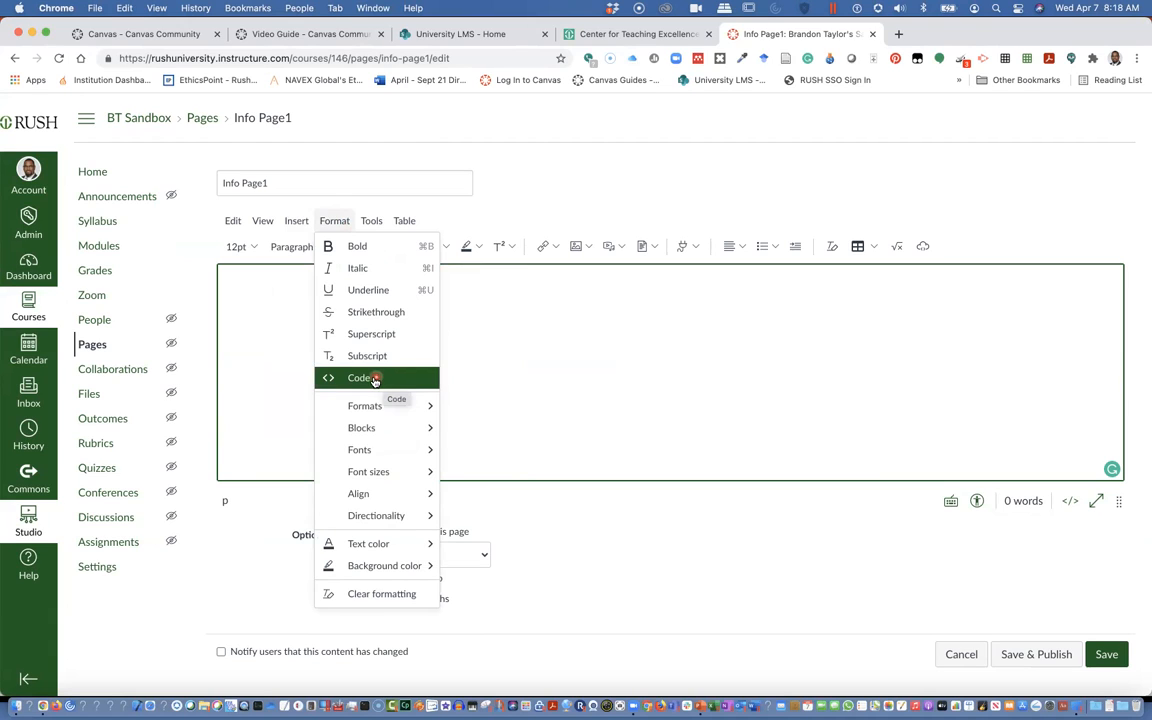
mouse_move(380, 407)
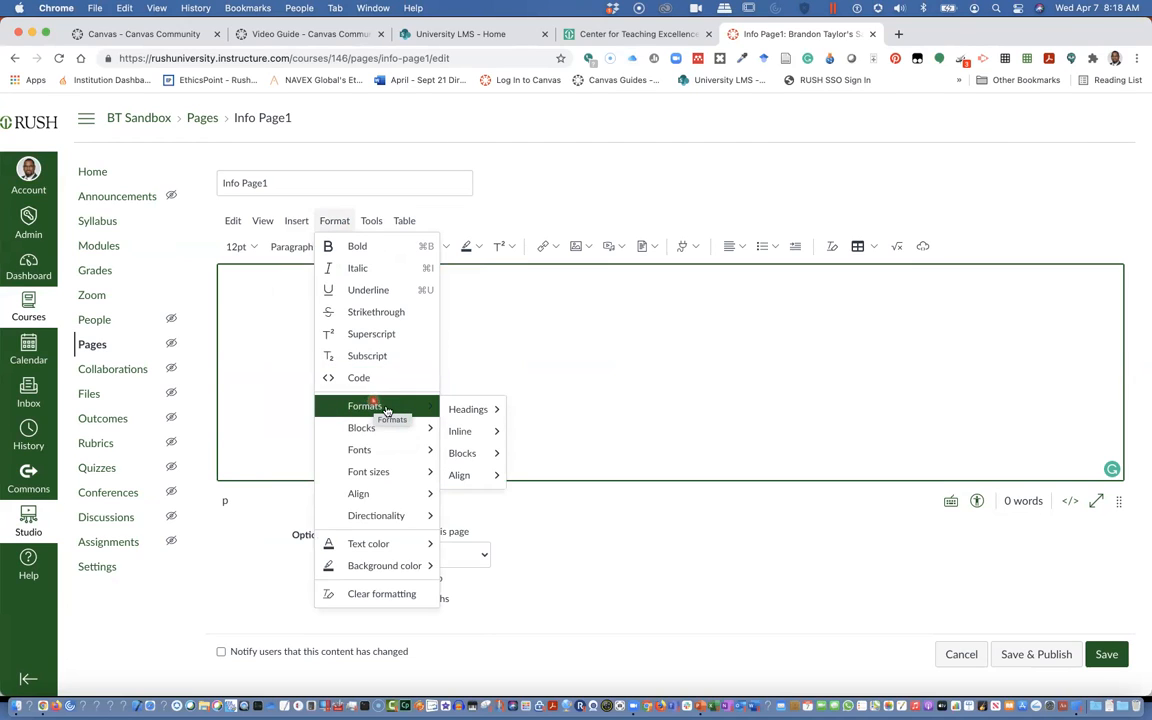
mouse_move(417, 428)
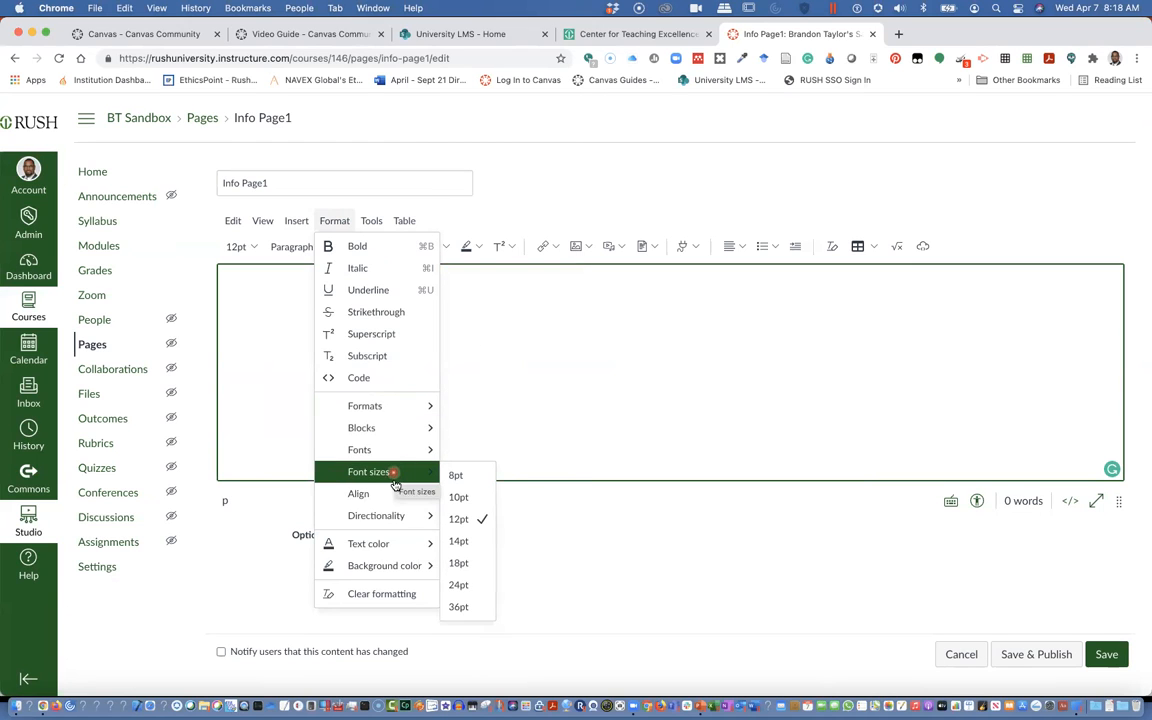
mouse_move(396, 505)
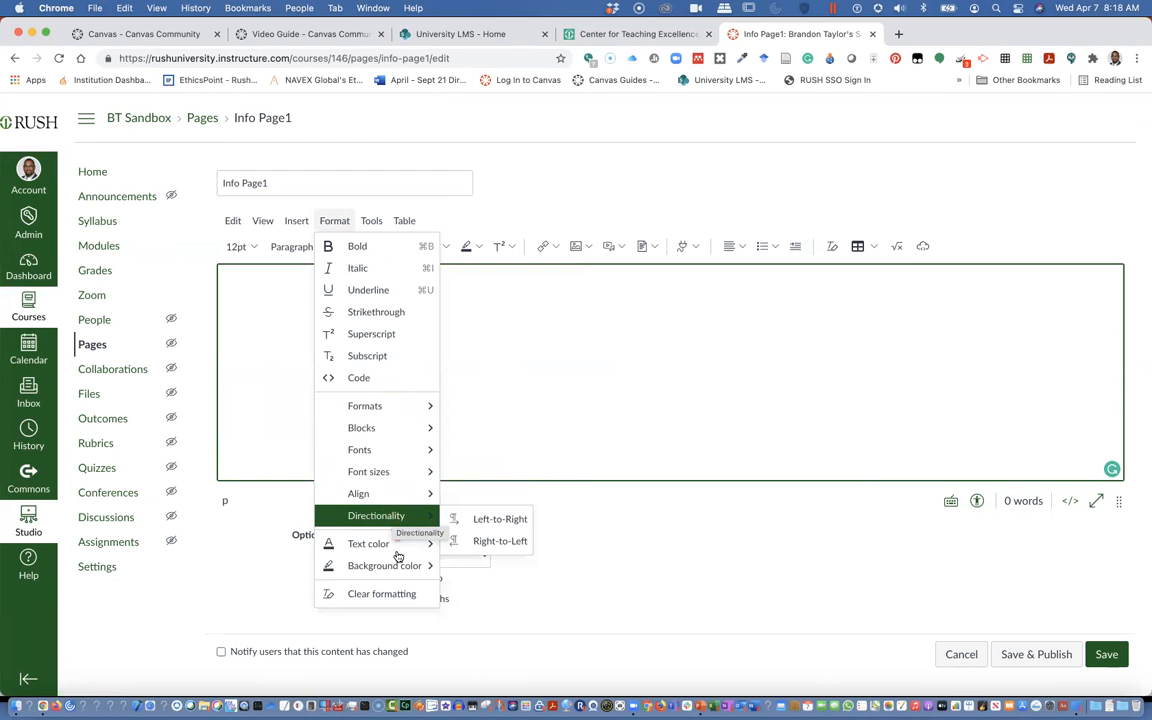
mouse_move(395, 567)
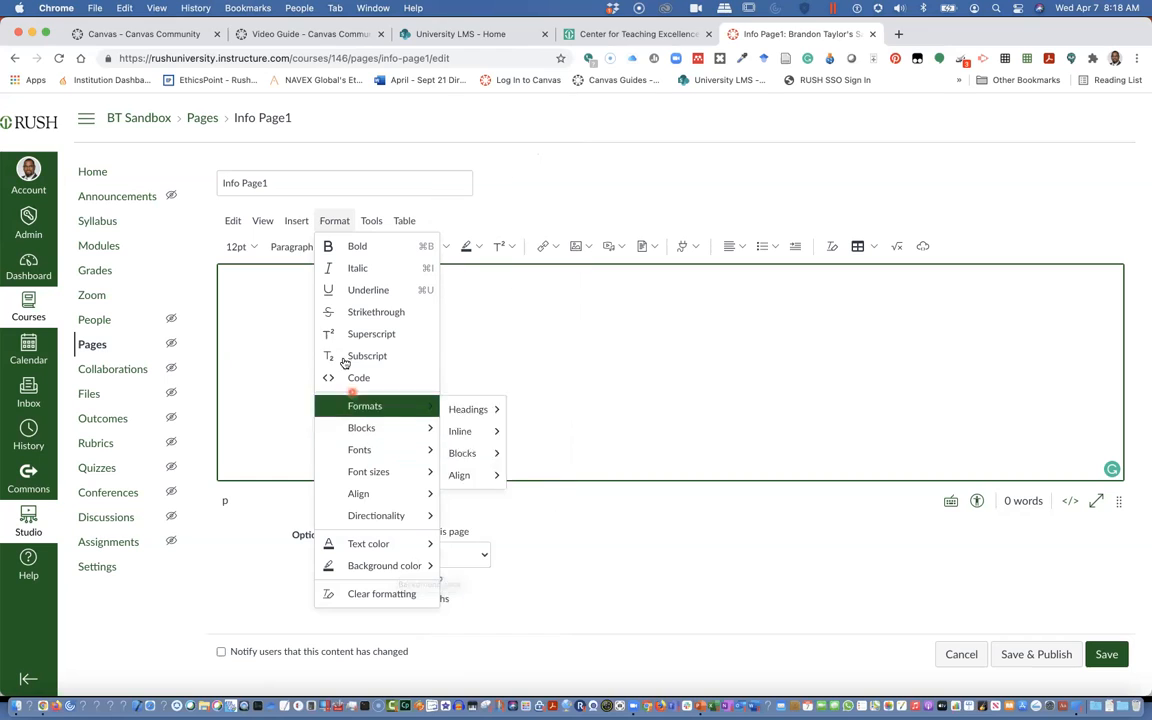
Explore the editor's Tools menu, viewing the list of all apps, and the Table menu
left_click(371, 221)
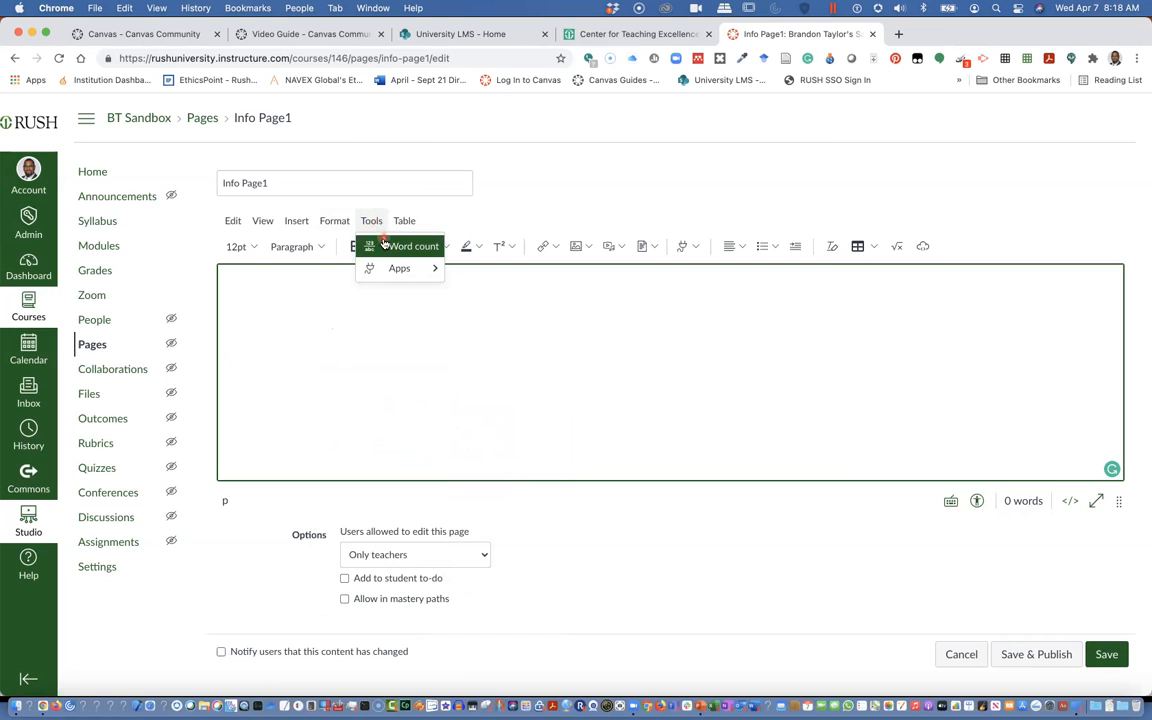
left_click(386, 270)
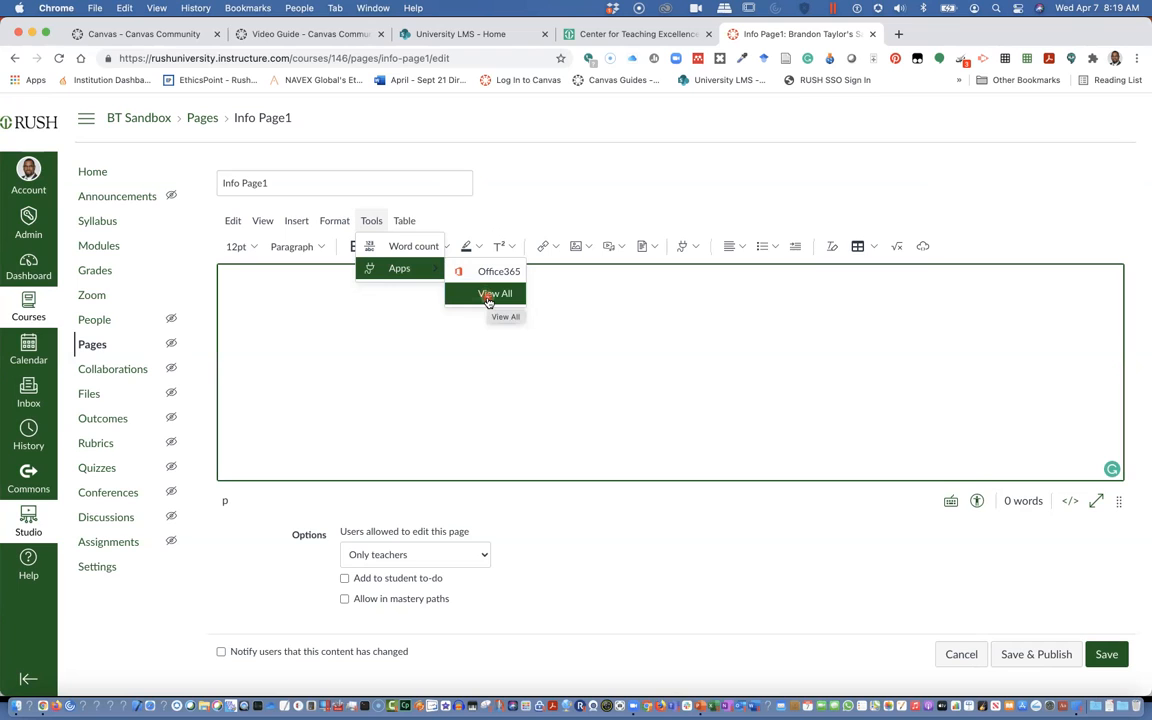
left_click(488, 300)
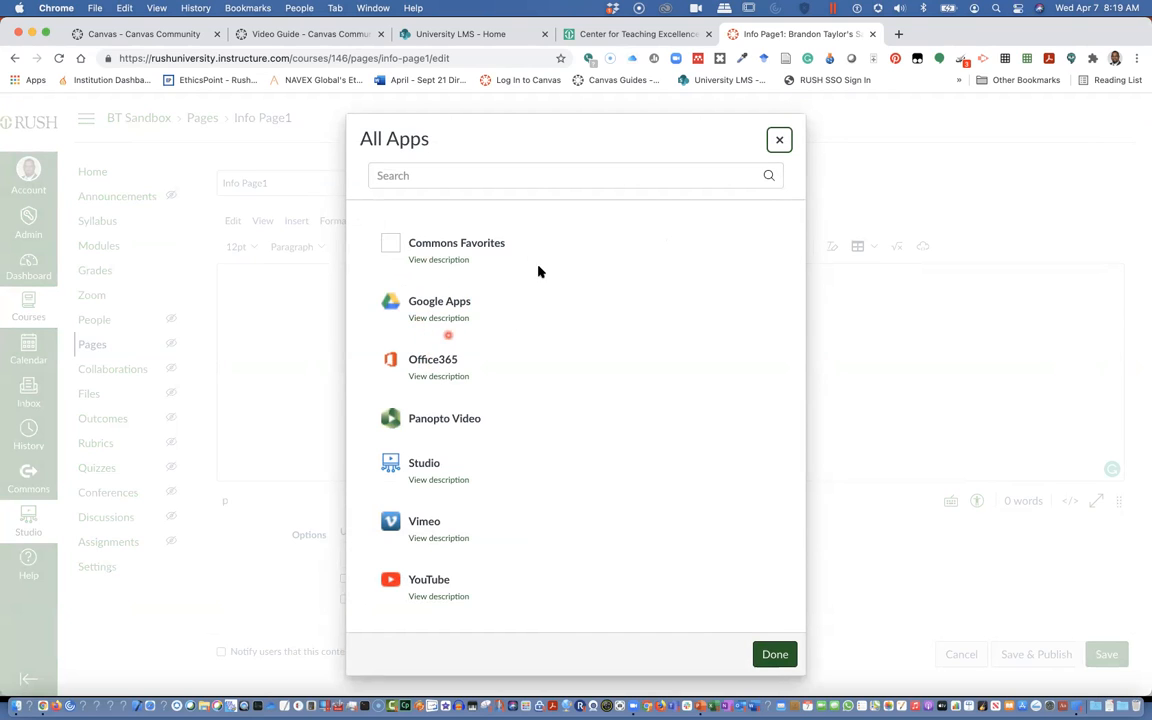
left_click(779, 139)
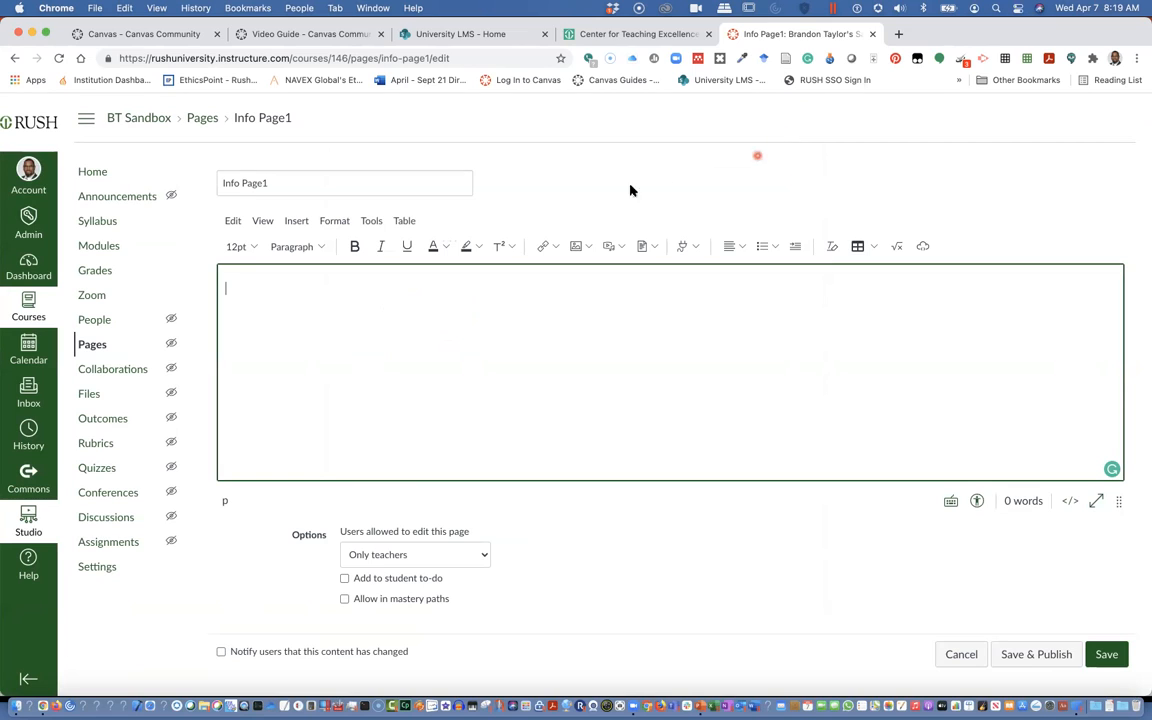
left_click(405, 222)
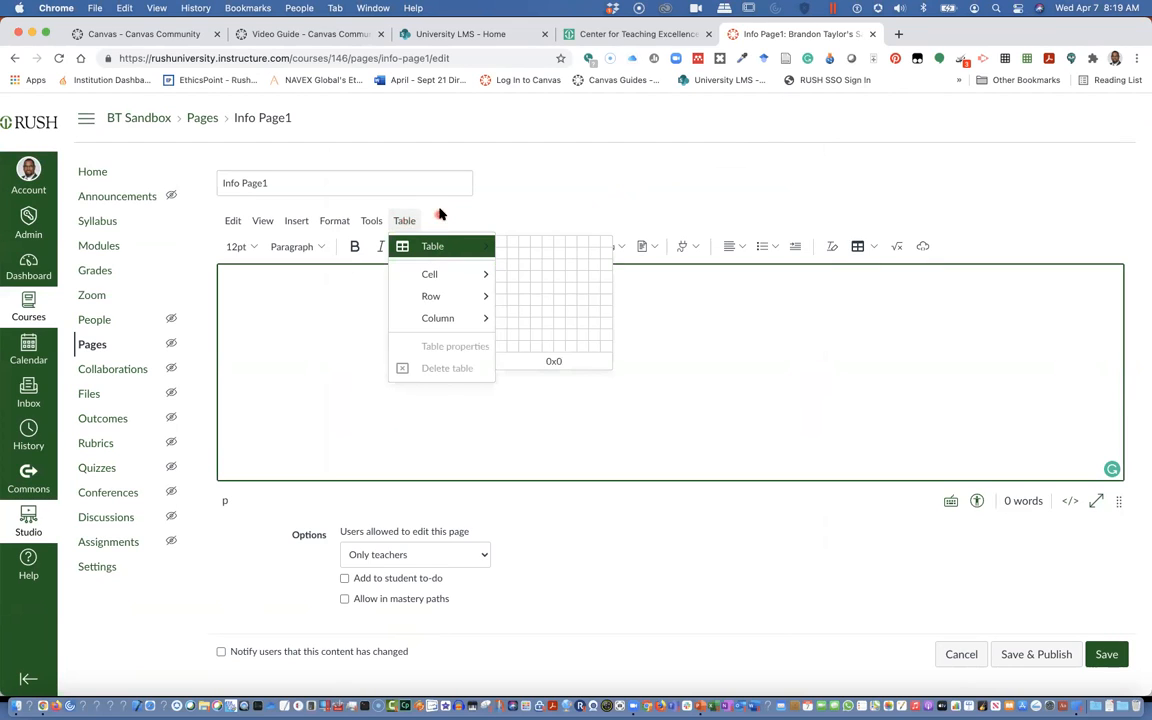
left_click(440, 213)
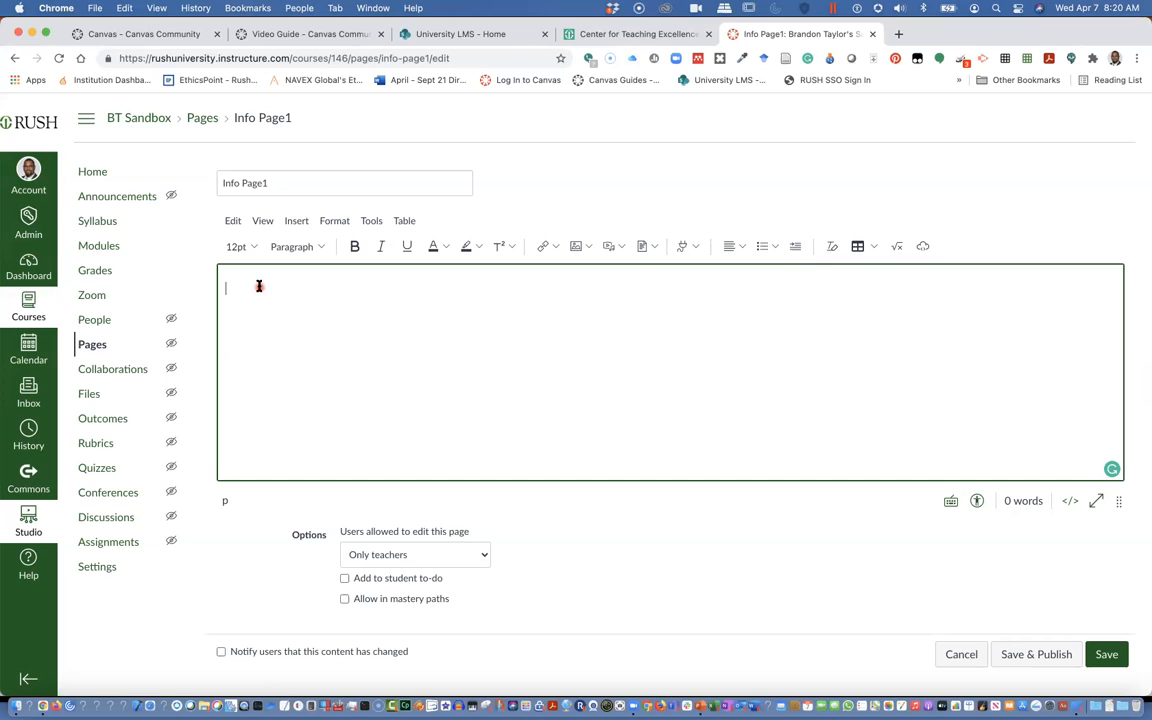
Type the heading text Information: on the page's first line
type("Information")
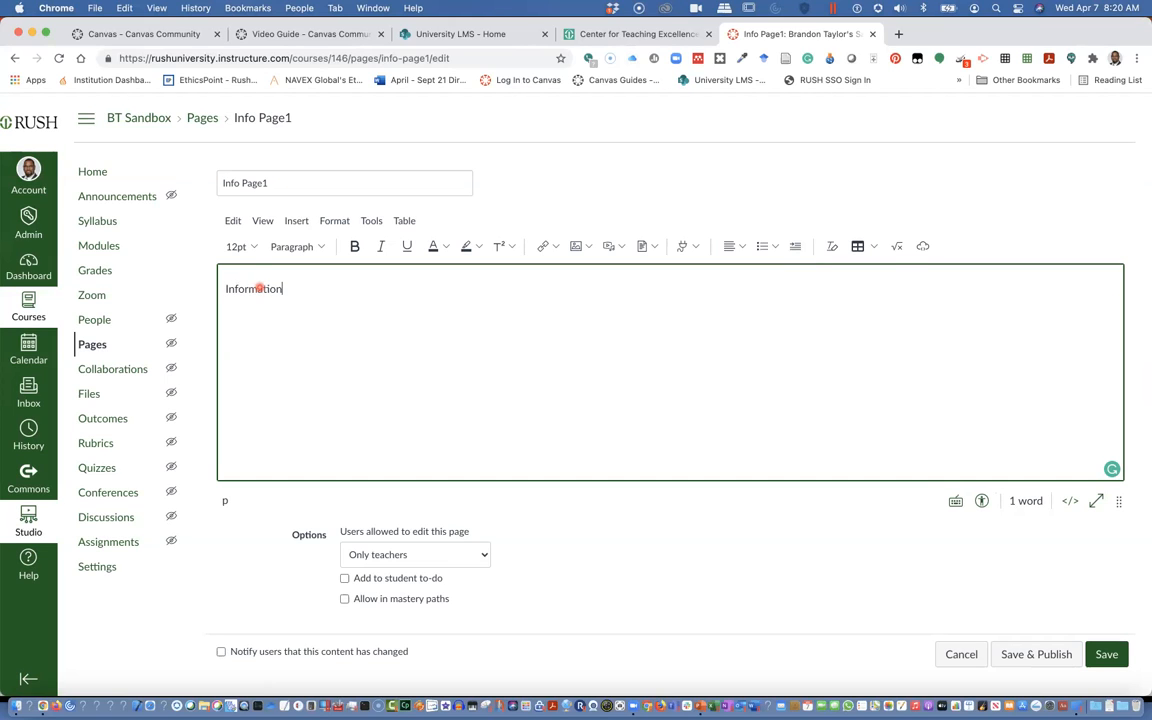
type(" Page")
key("BackSpace")
key("BackSpace")
key("BackSpace")
key("BackSpace")
key("BackSpace")
Make the Information: line bold and format it as Heading 2
left_click_drag(292, 289, 189, 261)
left_click(354, 246)
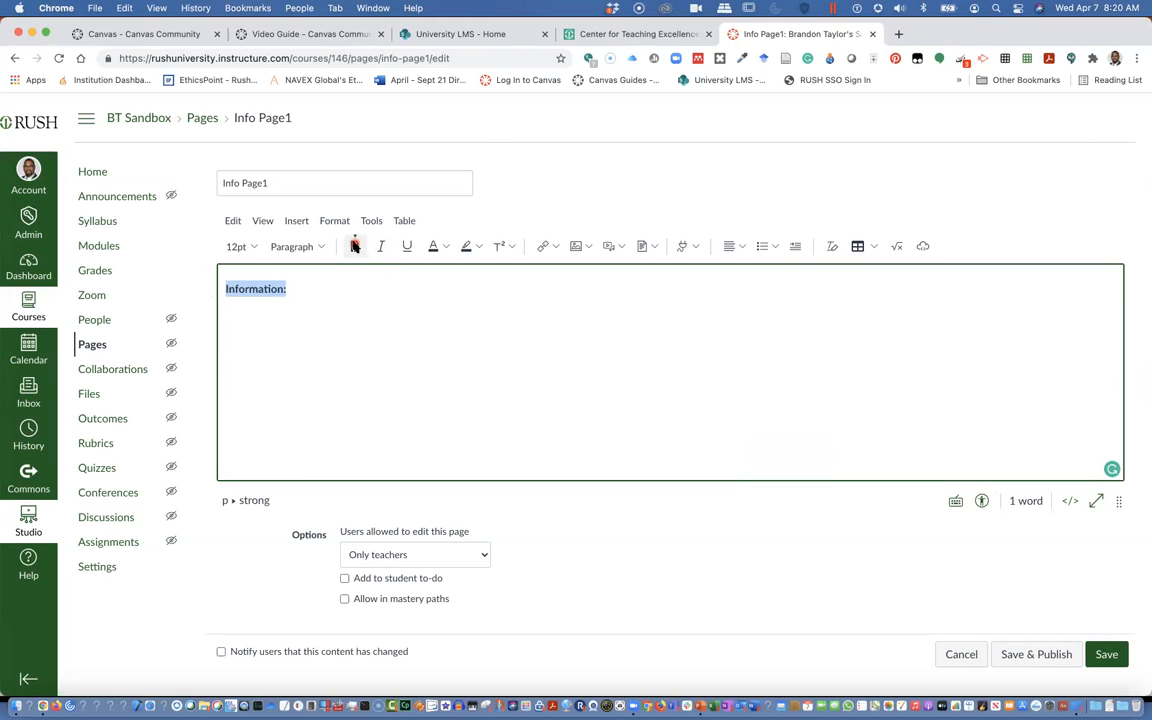
left_click(326, 247)
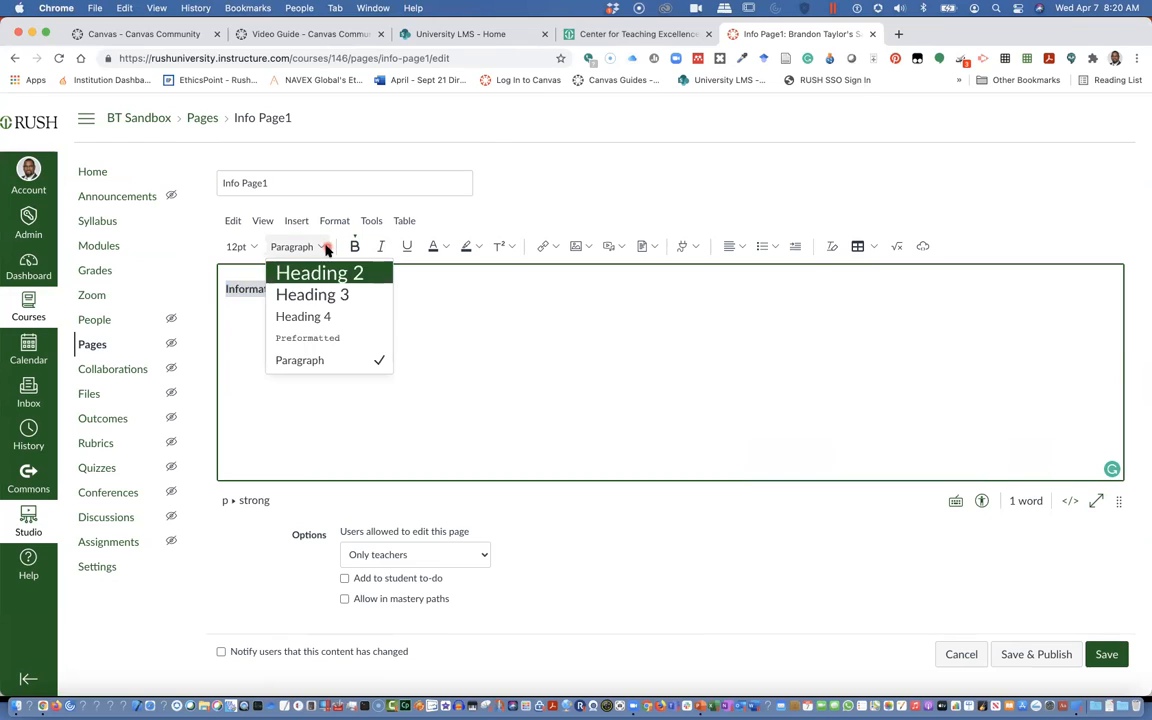
left_click(324, 269)
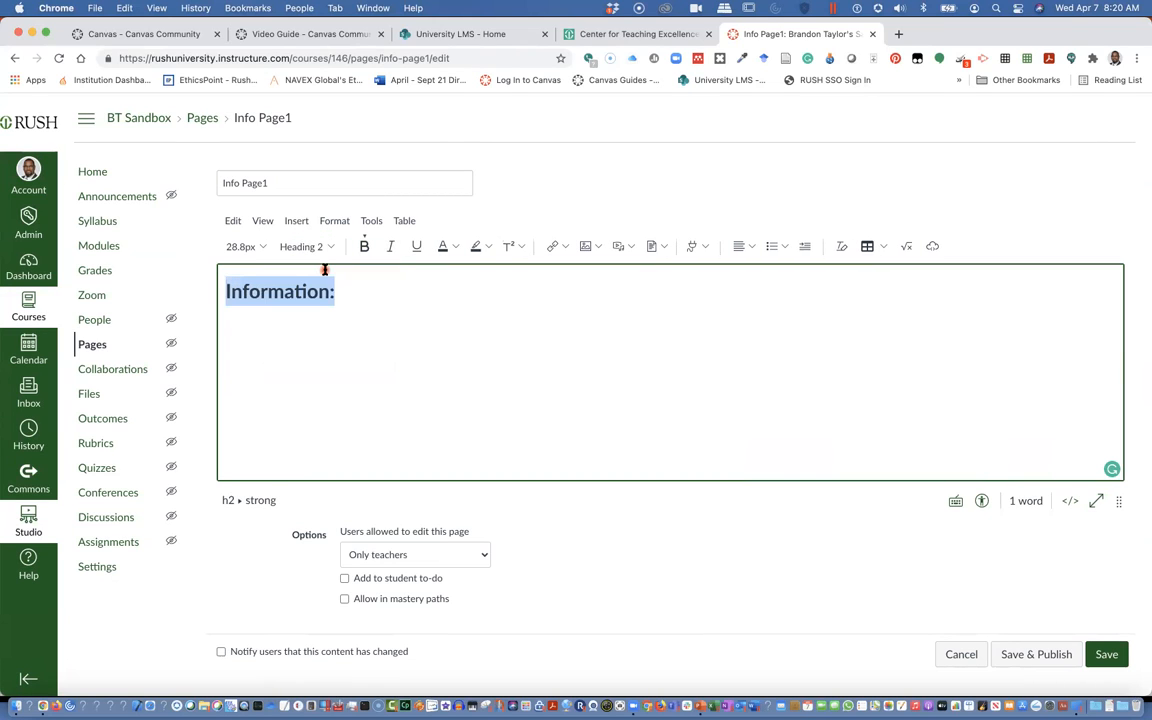
left_click(250, 329)
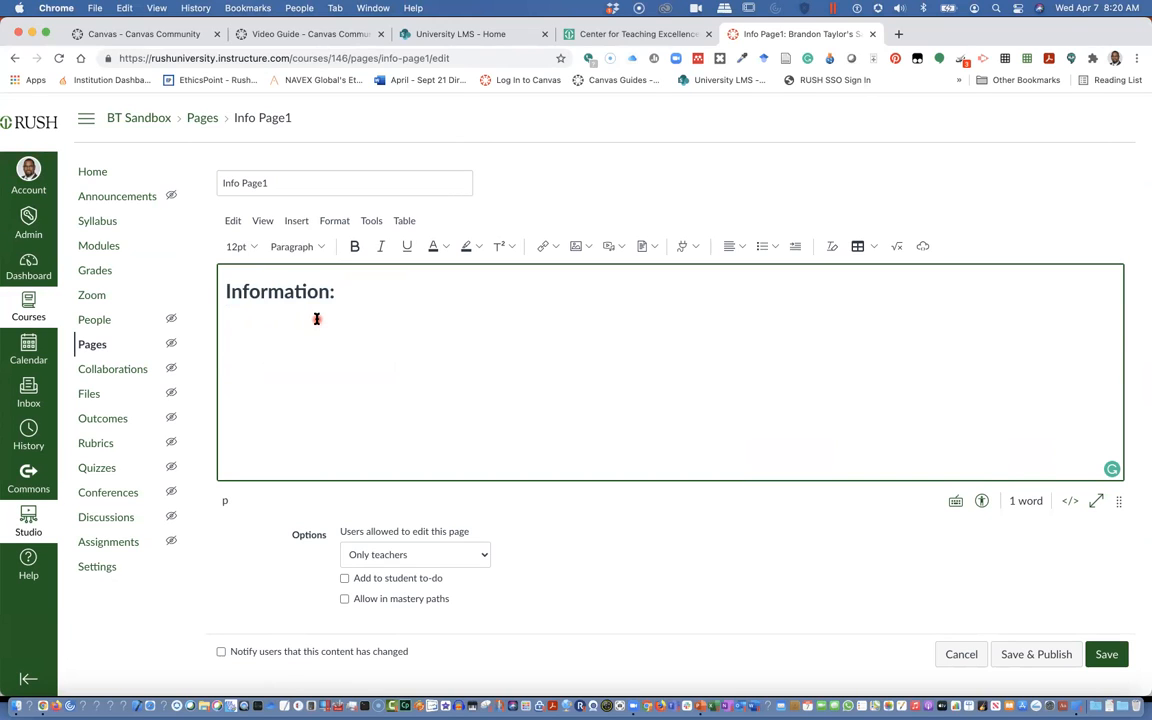
Change the Information: heading's text colour to teal
left_click_drag(334, 292, 228, 288)
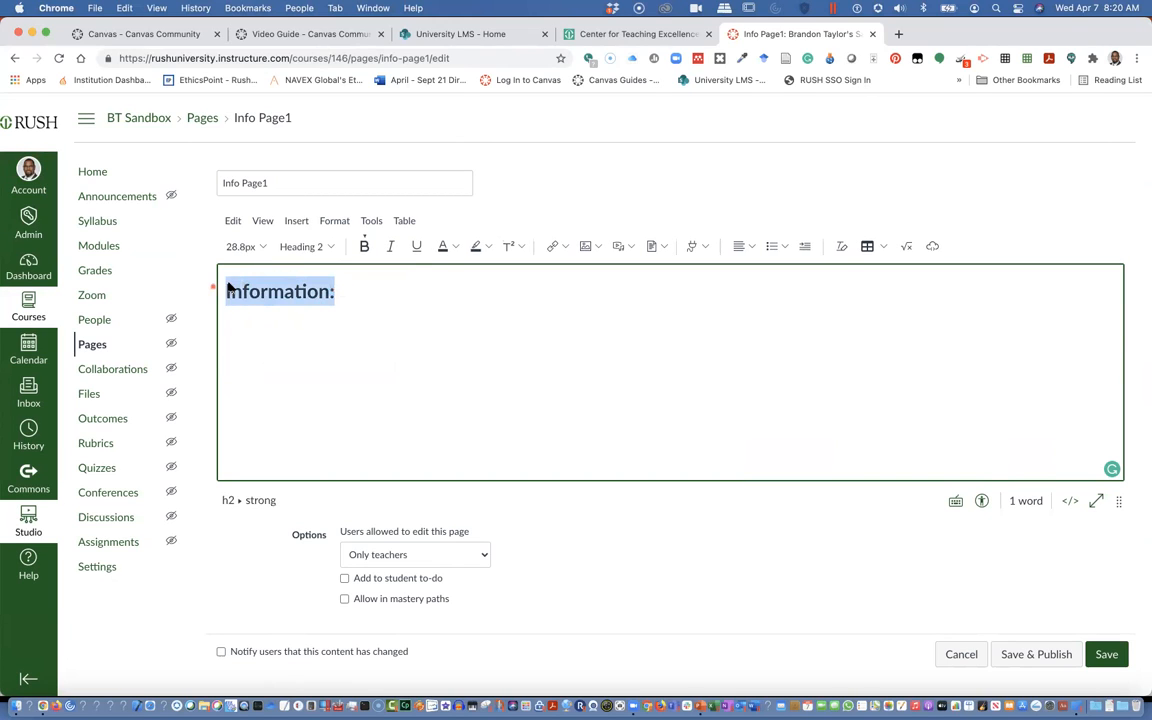
left_click(450, 249)
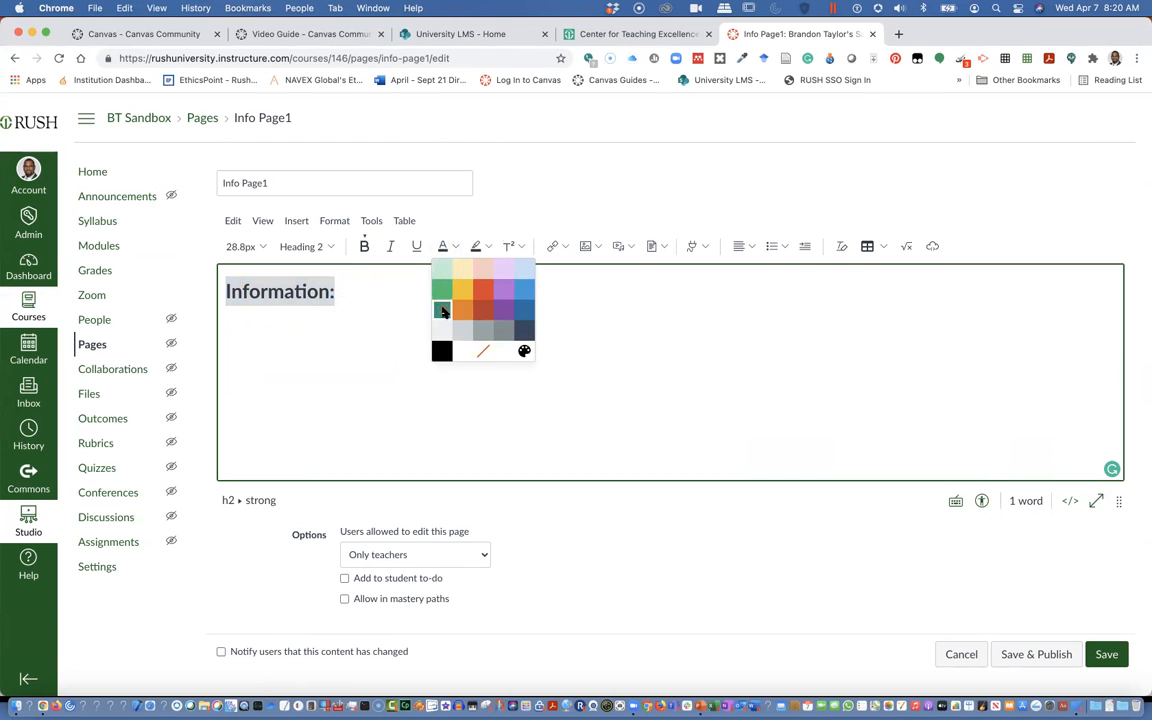
left_click(442, 311)
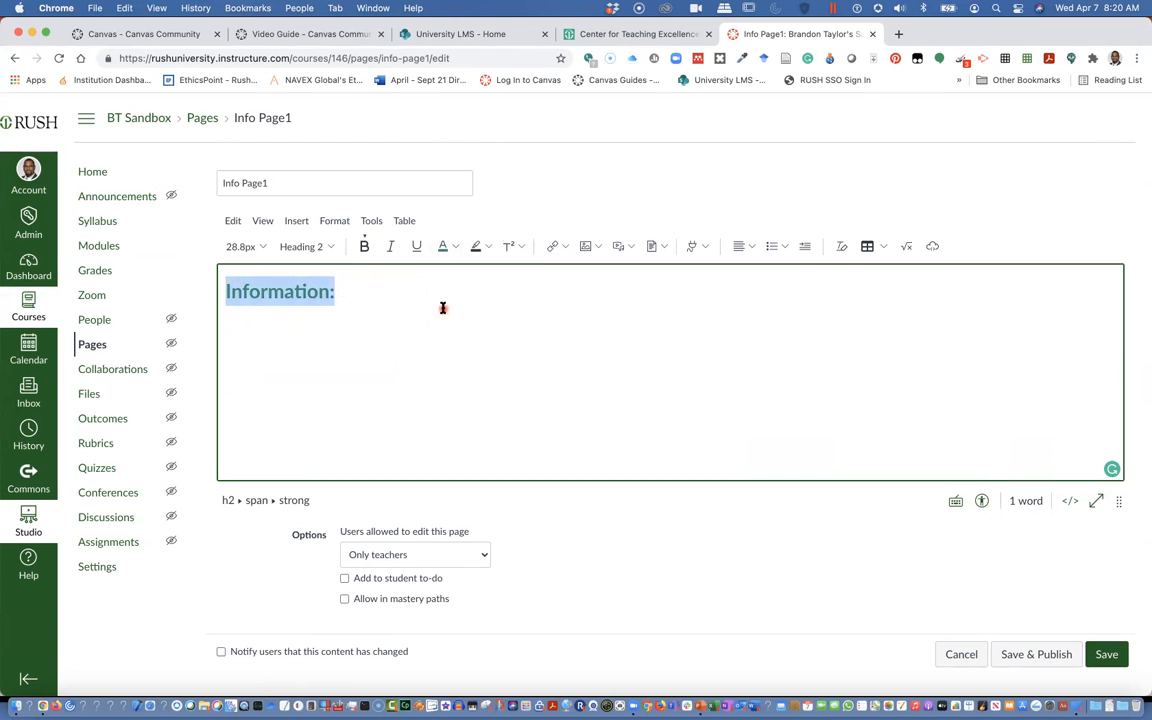
left_click(345, 317)
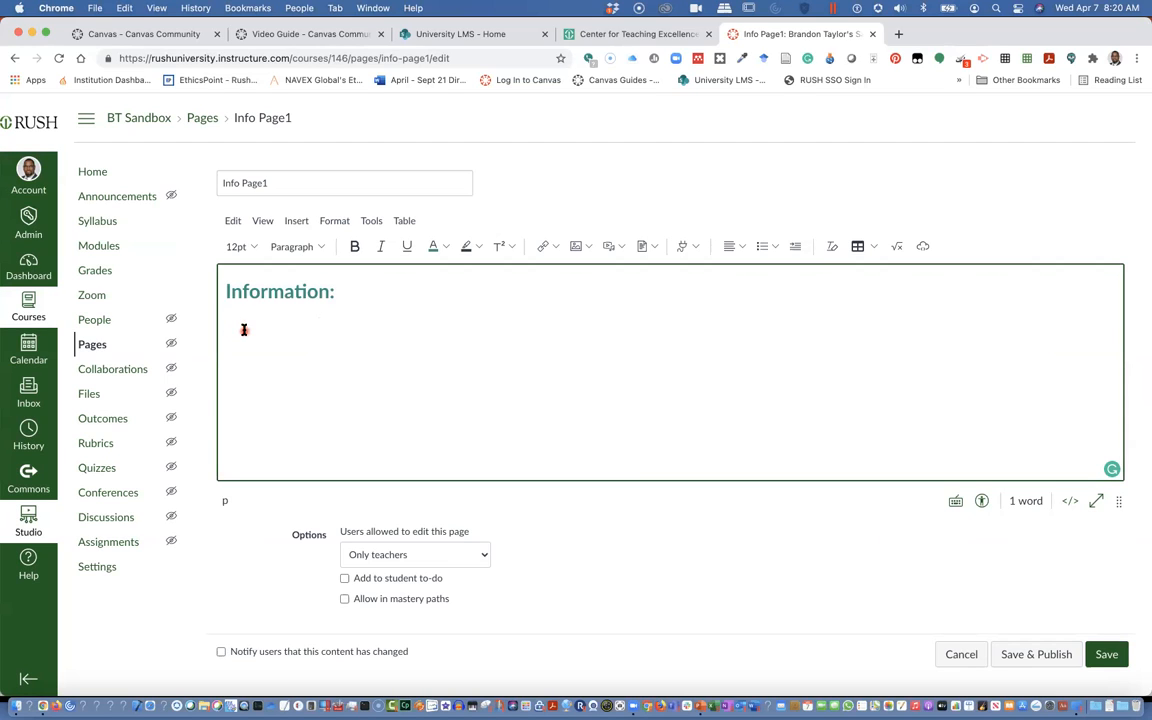
Add the line Room Location: AAC 919 below the heading
type("wi")
key("BackSpace")
key("BackSpace")
type("Room ")
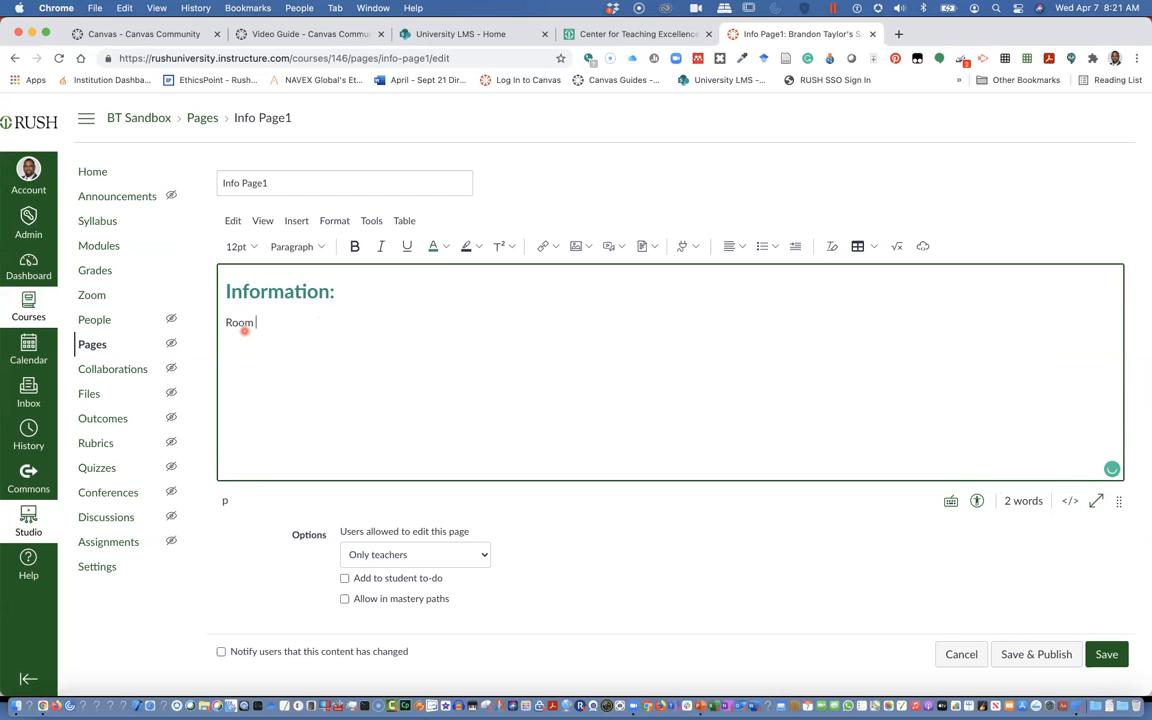
type("Location:  AAC 919")
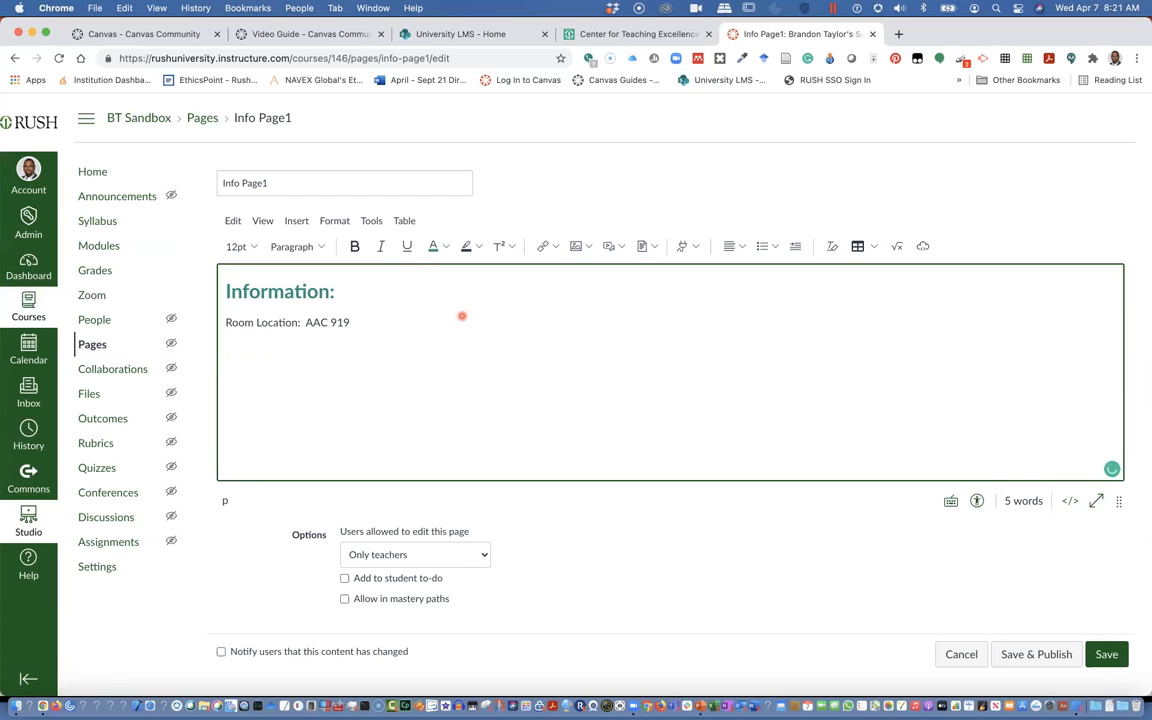
Prefix the room line with CTEI and start a new line labelled Hours
left_click(222, 321)
type("CTEI ")
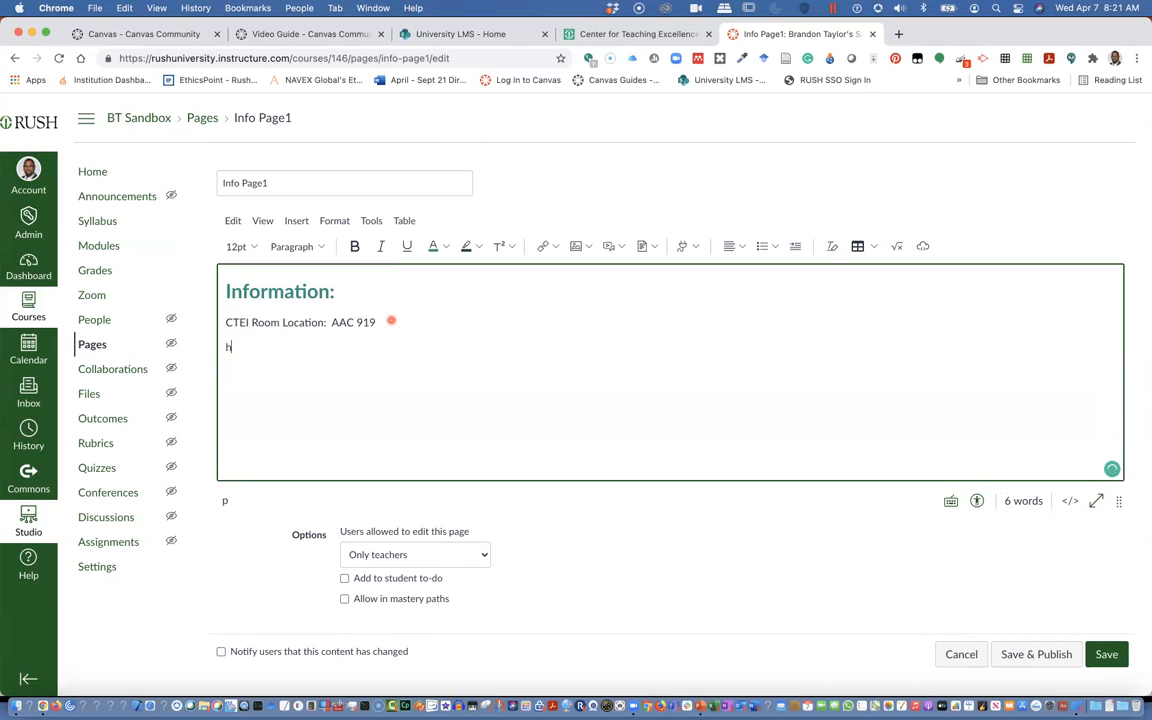
type("Hours:")
Make the CTEI Room Location and Hours labels bold
left_click_drag(323, 323, 218, 322)
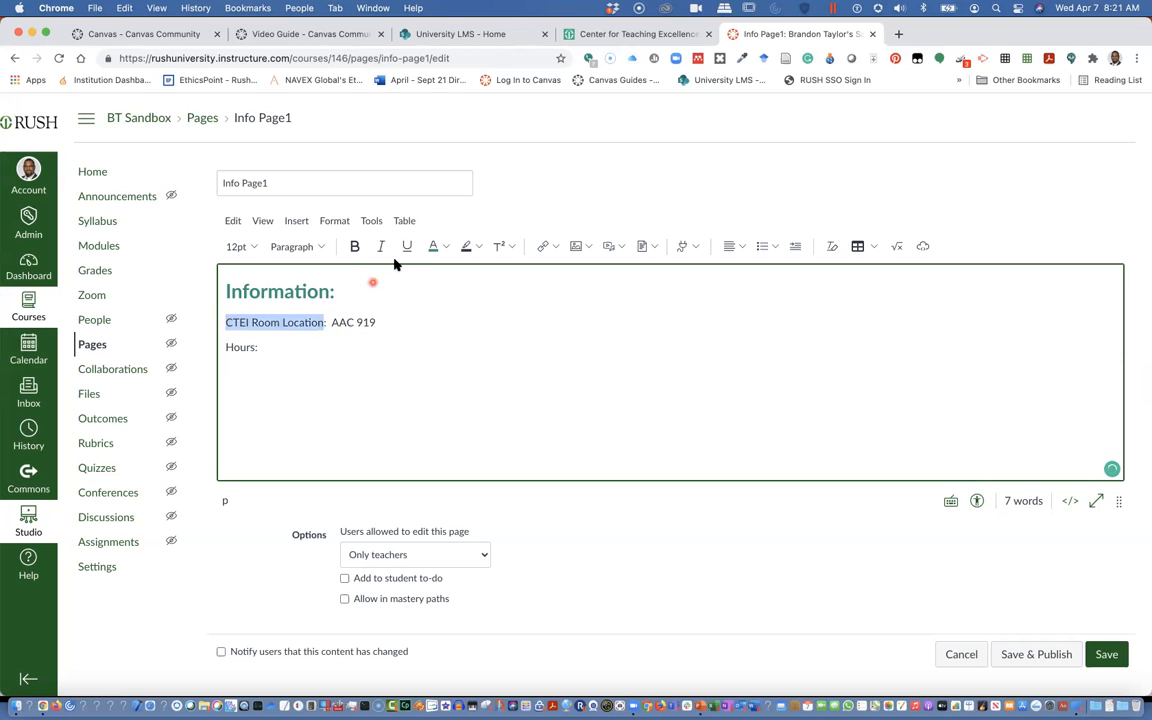
left_click(355, 247)
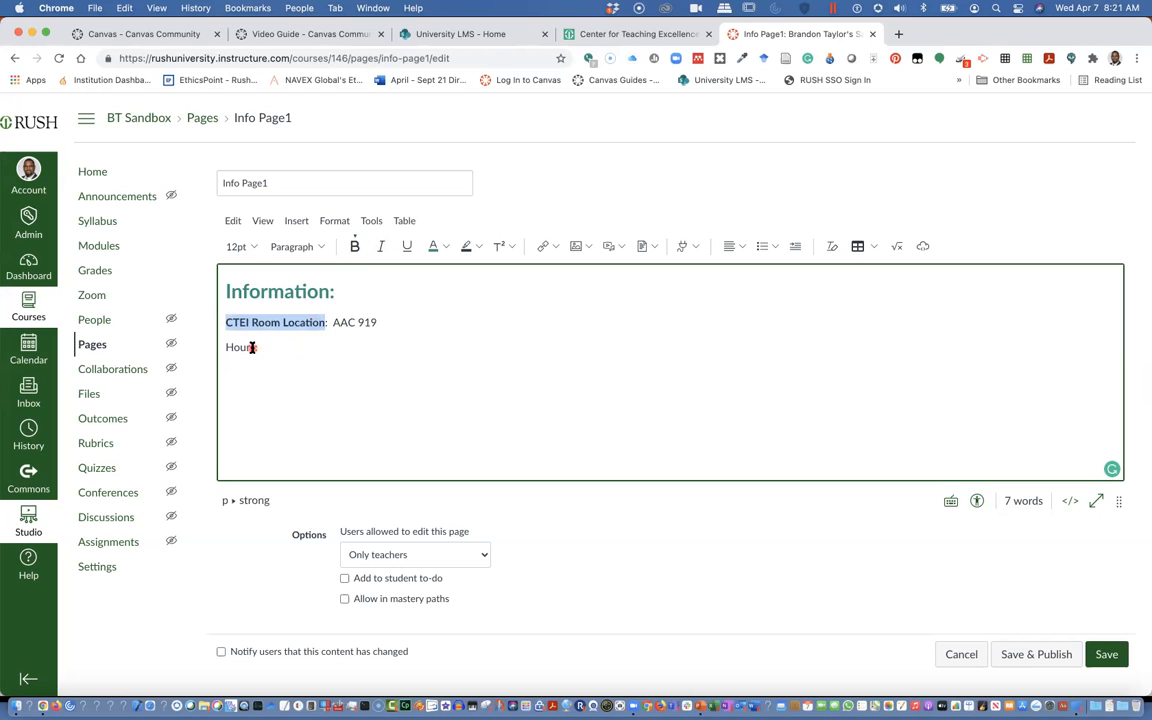
left_click_drag(252, 347, 207, 349)
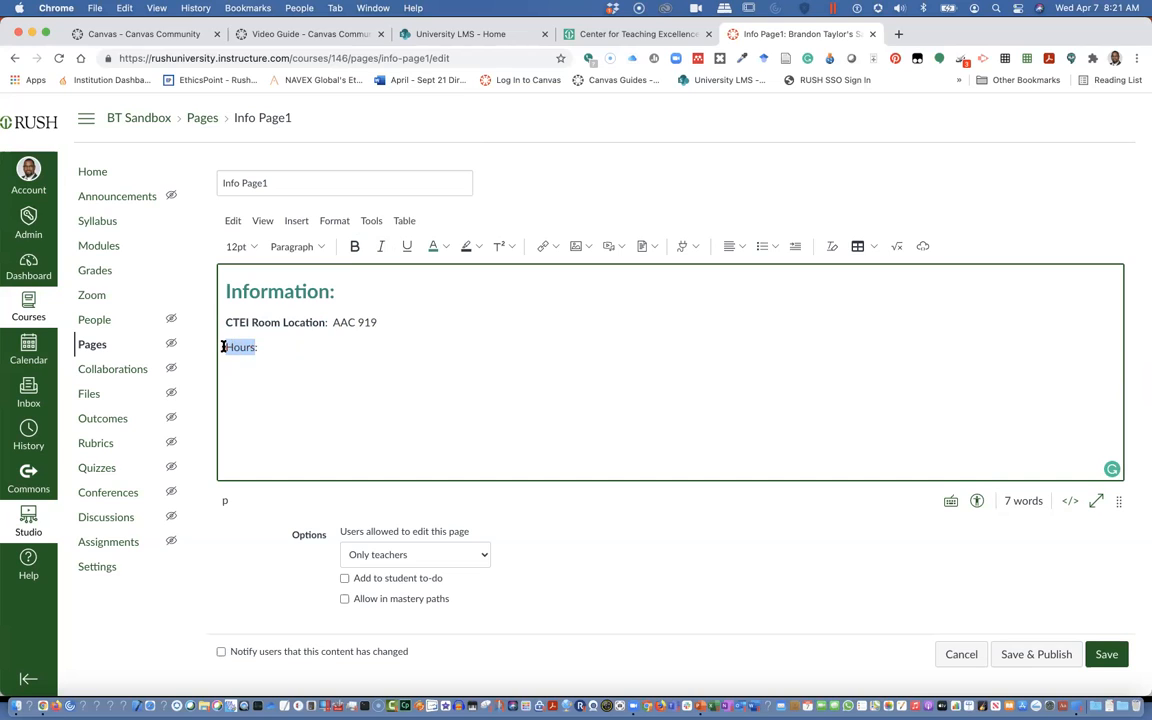
left_click(355, 247)
Enter the hours as 9am-5pm and by appointment after the Hours label
left_click(293, 347)
type("9-5")
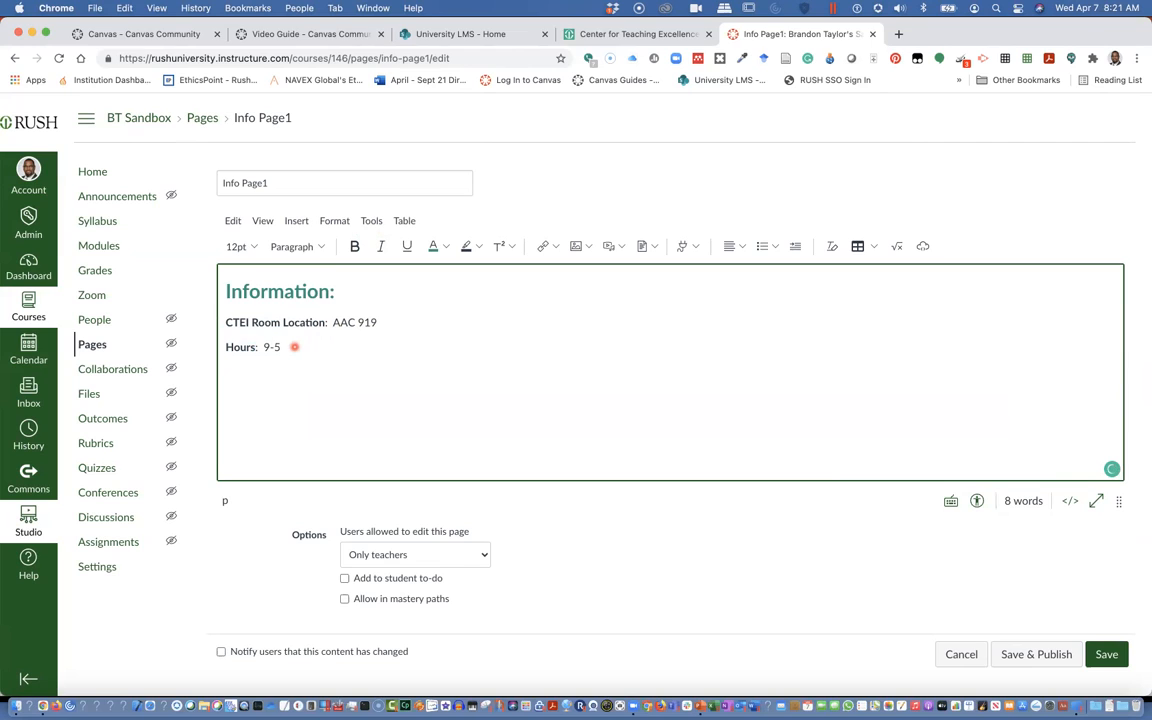
type("pm")
left_click(269, 347)
type("am")
left_click(342, 348)
type("and by appointment")
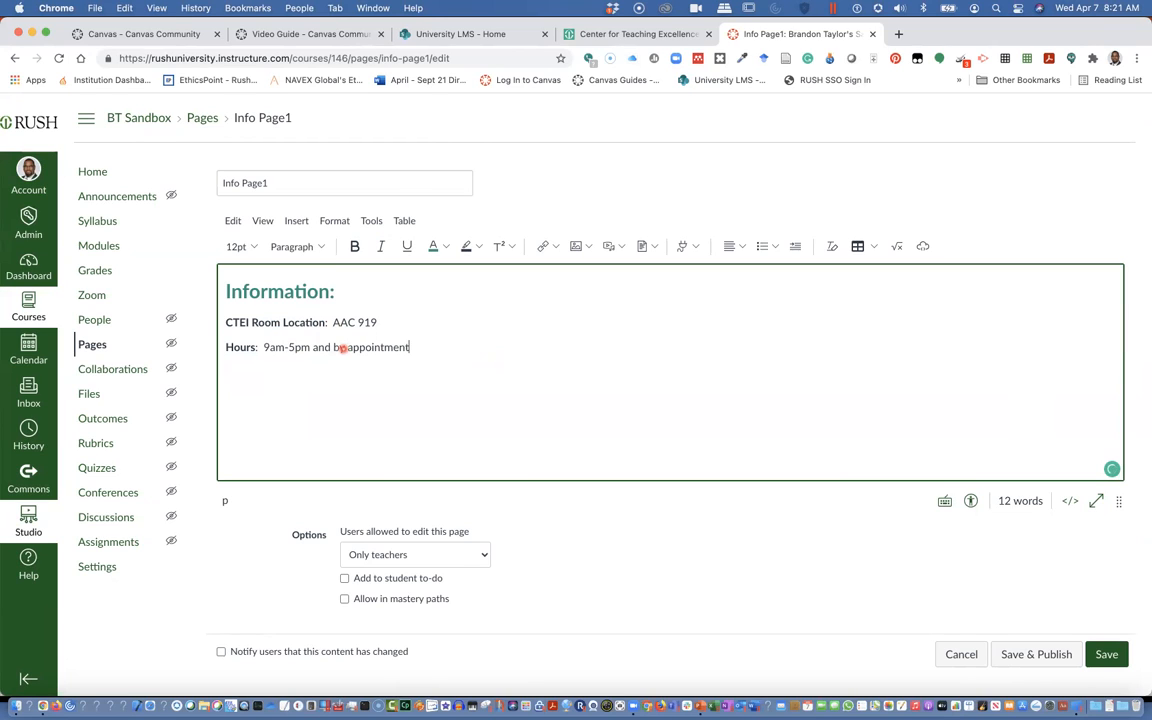
Correct the times to 9 am-5 pm and append (Non-COVID-19 pandemic hours only) to the hours line
left_click(265, 345)
left_click(277, 383)
left_click(296, 345)
left_click(300, 385)
left_click(431, 347)
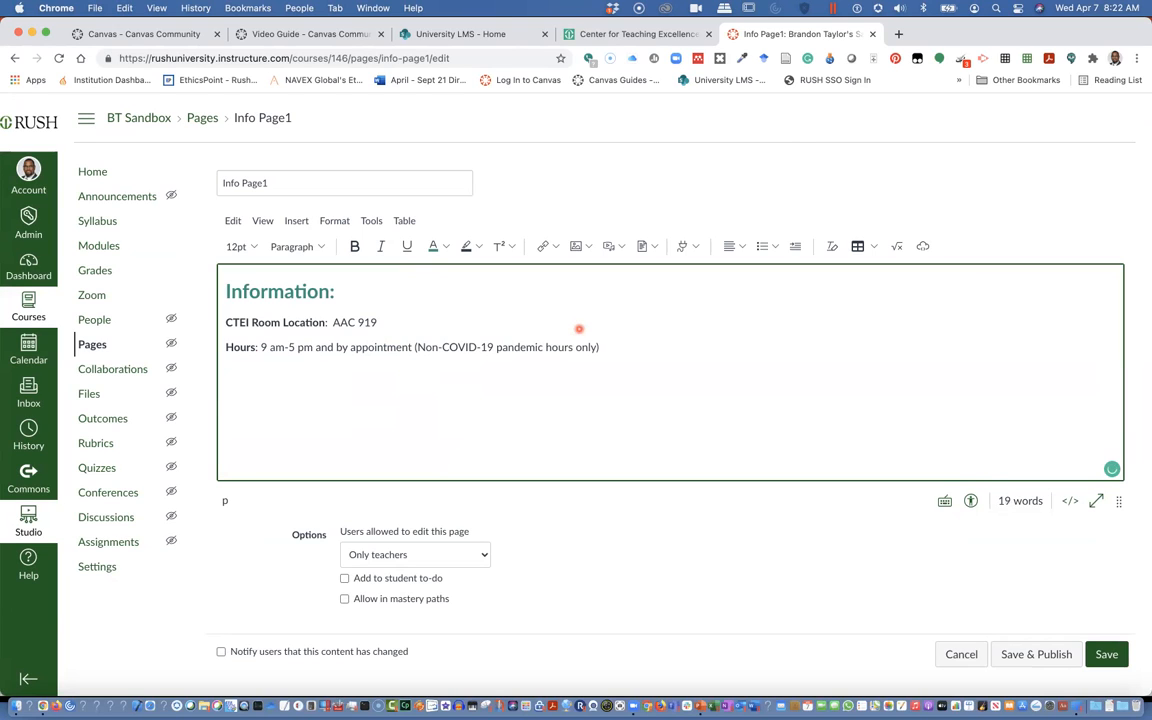
left_click(614, 345)
Insert Monday - Friday, before the hours on the Hours line
left_click(261, 346)
type("Monday -")
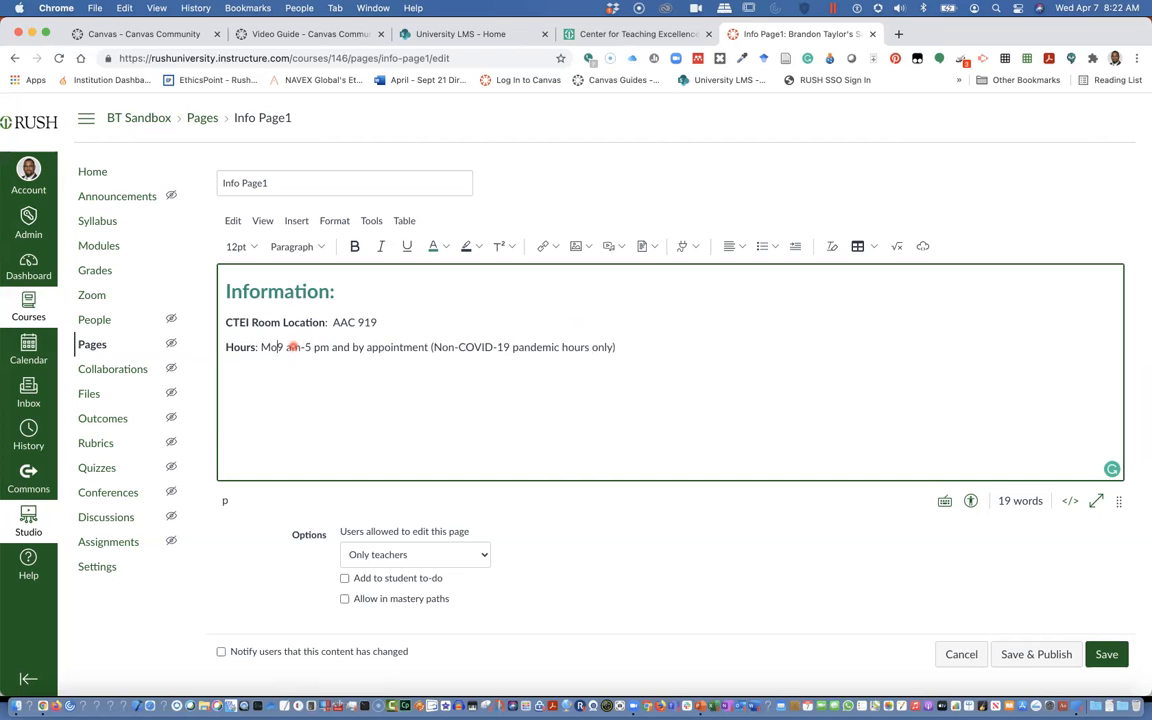
type(" Friday,")
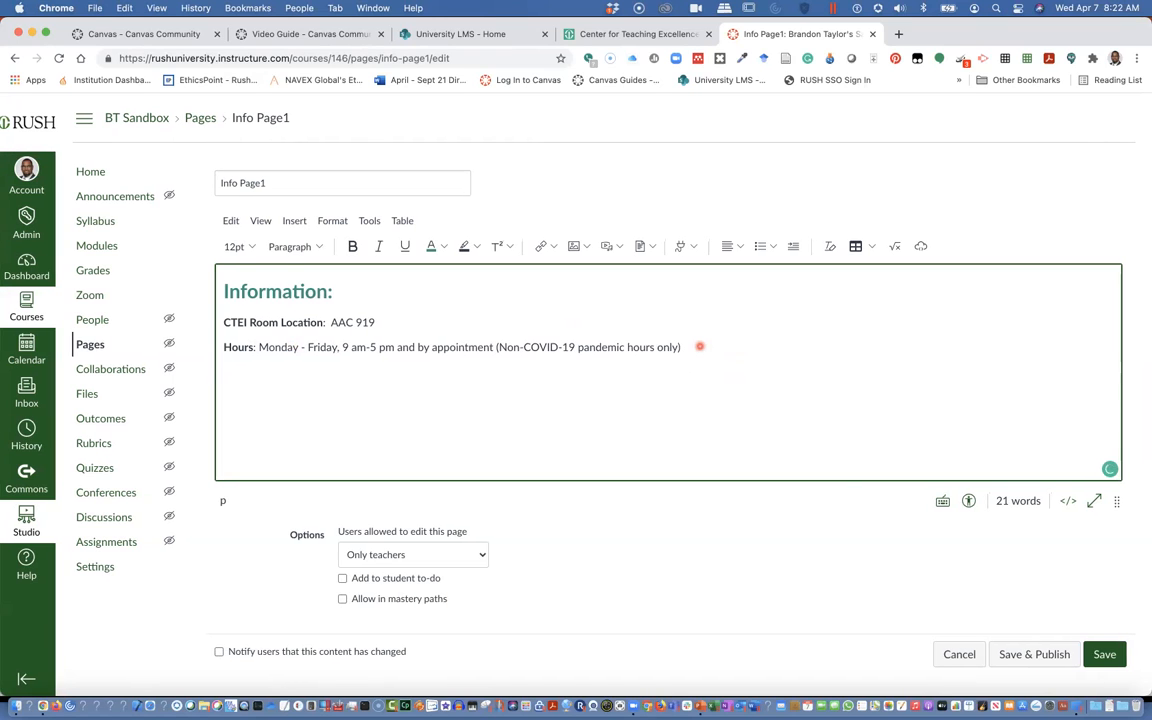
Try to upload IHE_Driving Transformation in Higher Ed (20210406).pdf from iCloud Drive as a document on a new line
key("Return")
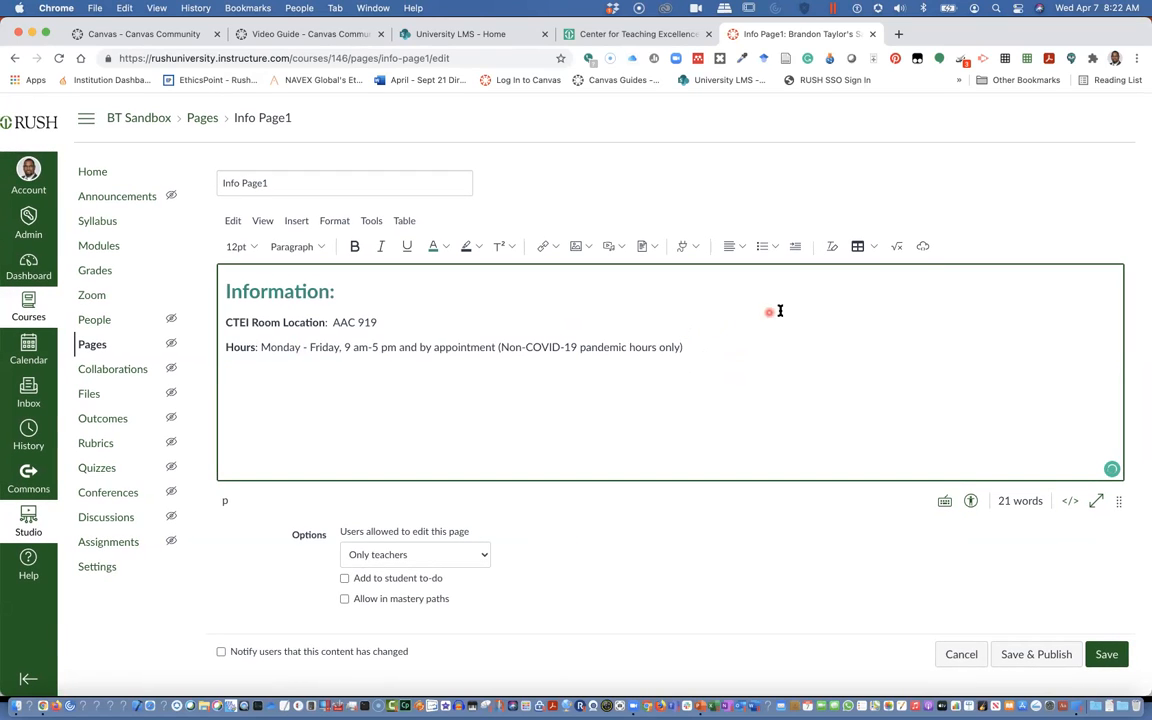
left_click(556, 248)
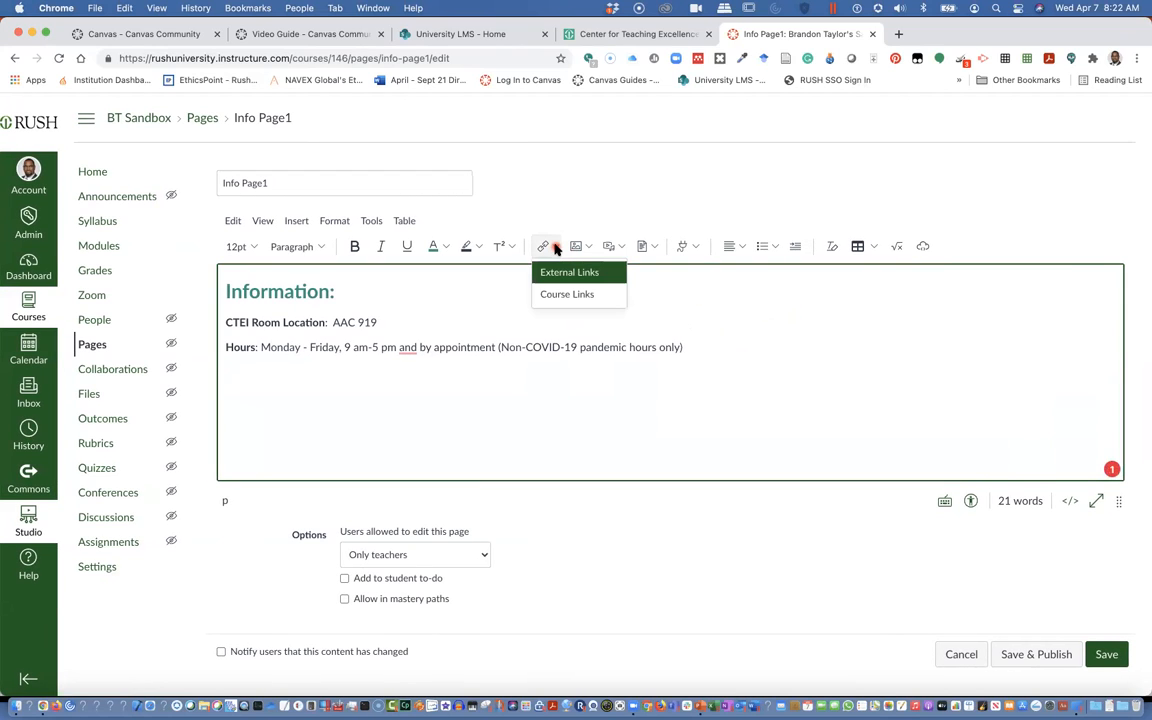
left_click(652, 250)
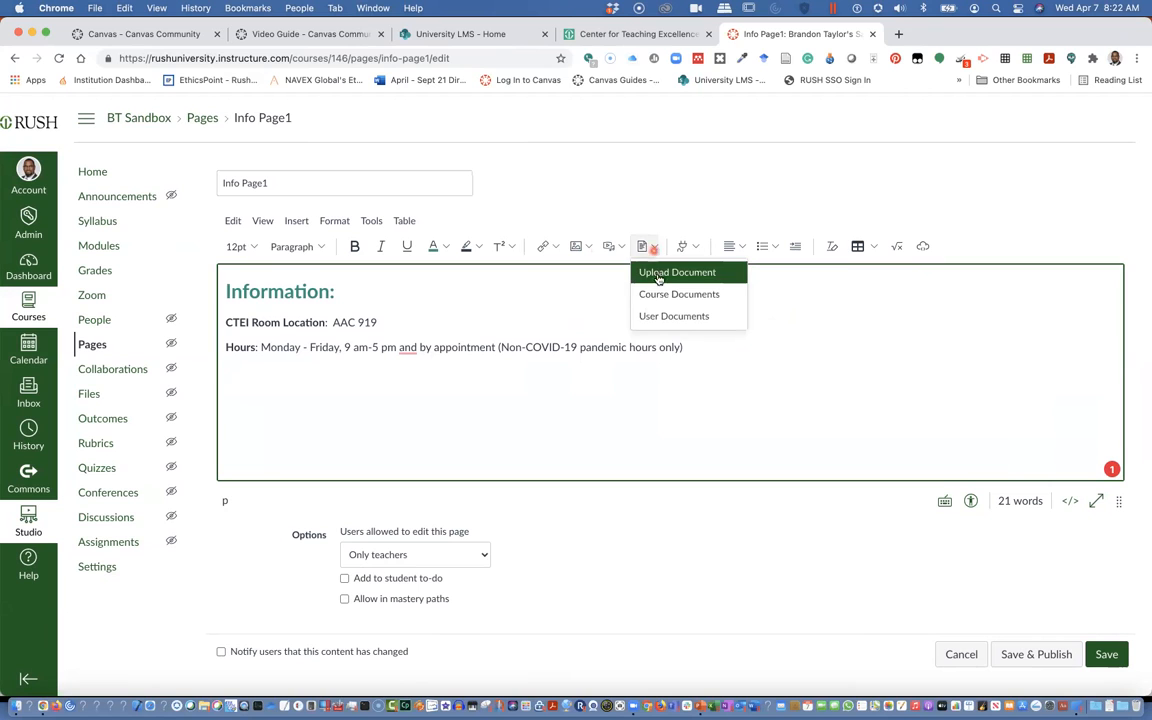
left_click(660, 272)
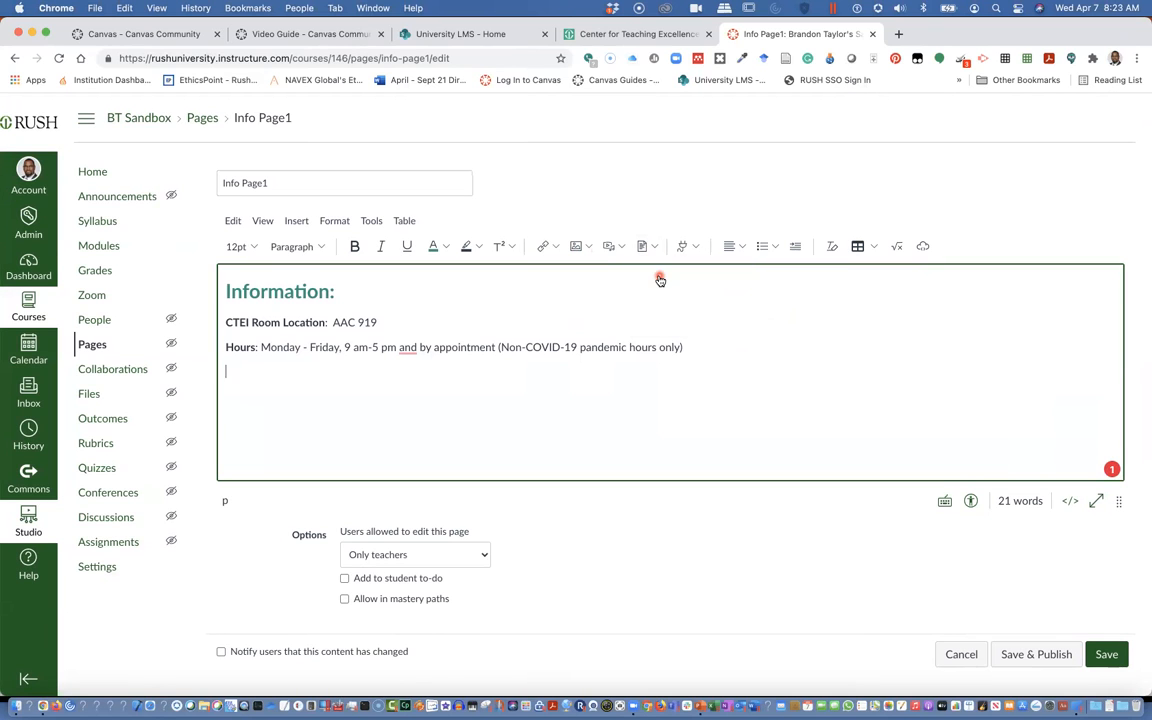
left_click(543, 341)
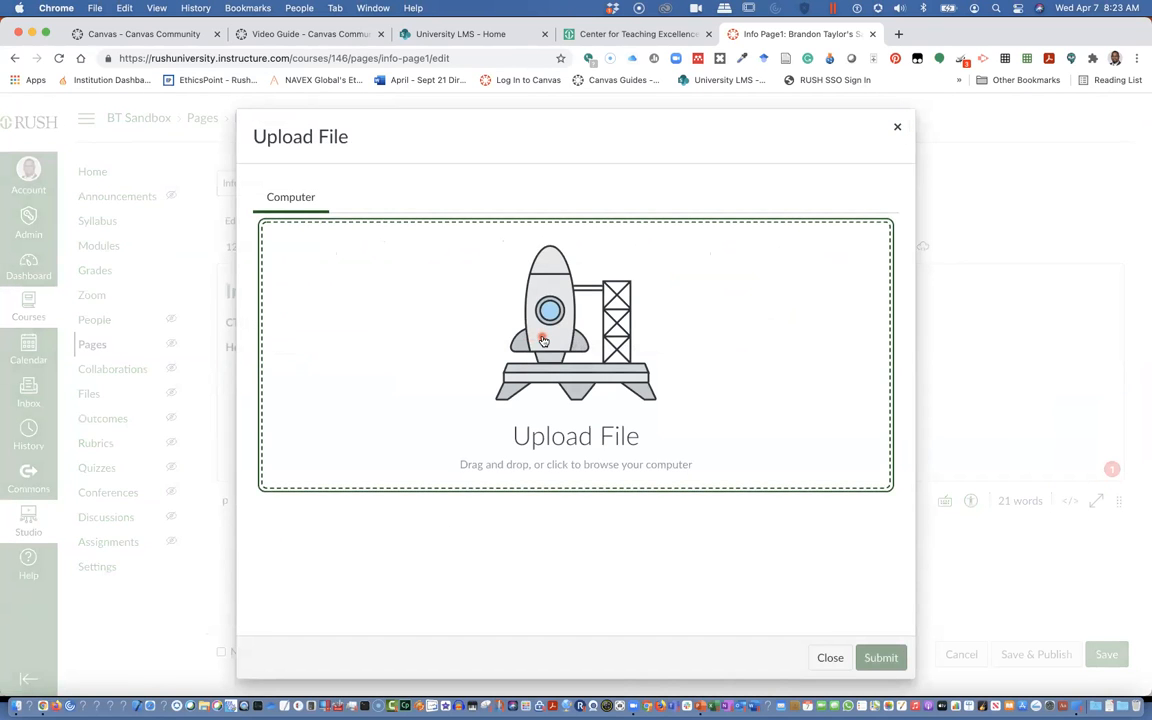
scroll(556, 335, "down", 2)
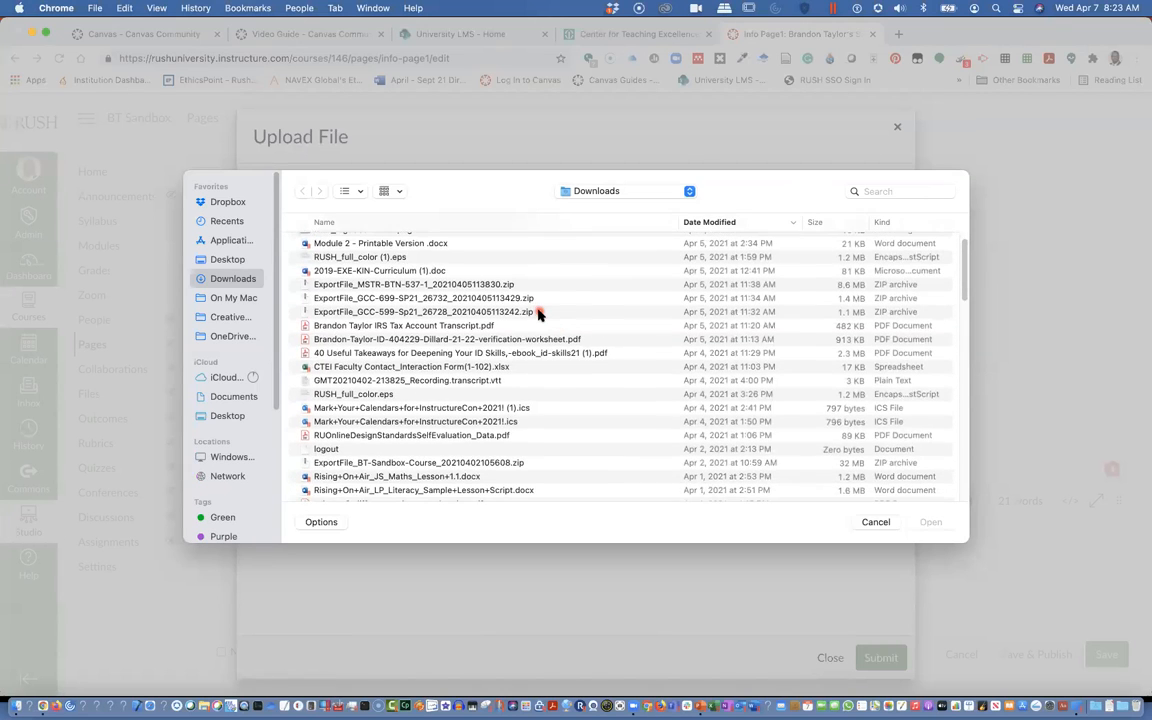
scroll(538, 314, "up", 2)
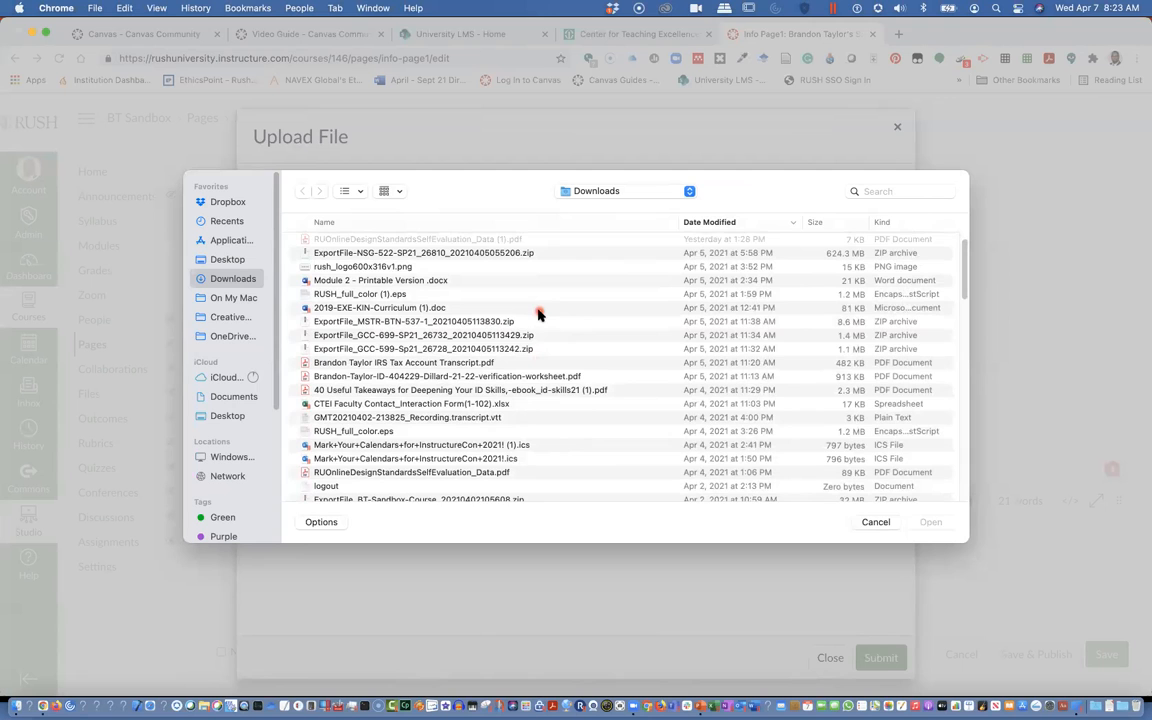
scroll(538, 314, "down", 5)
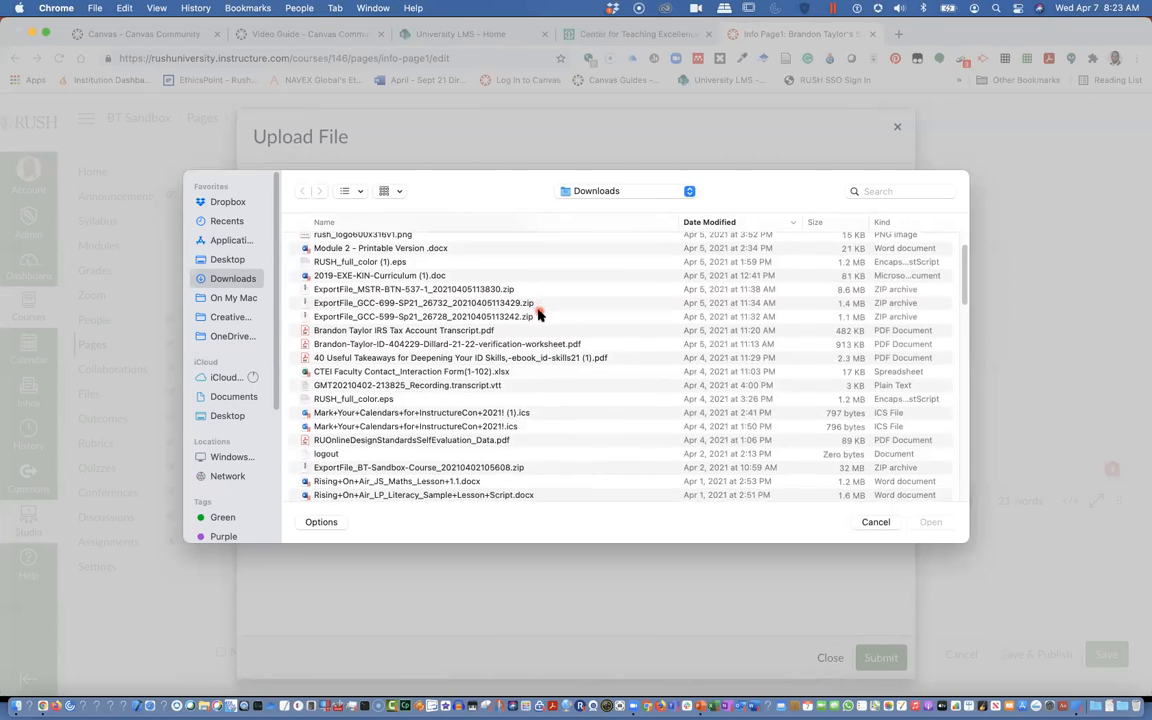
scroll(538, 314, "down", 5)
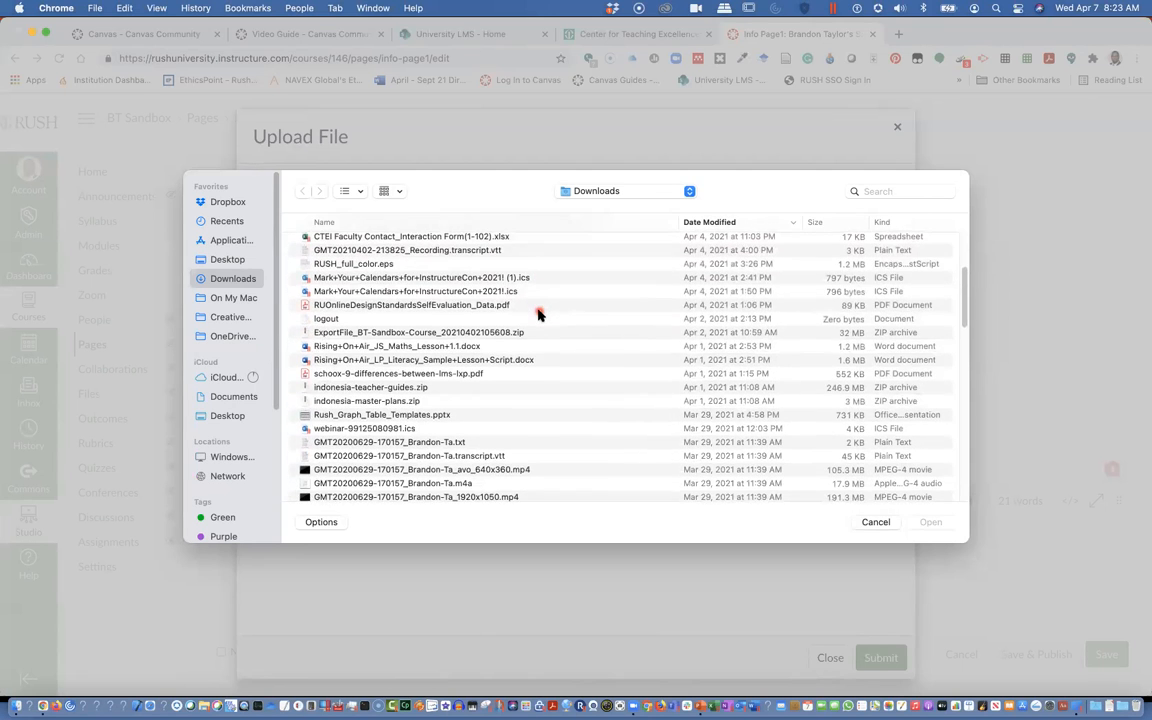
scroll(538, 314, "down", 3)
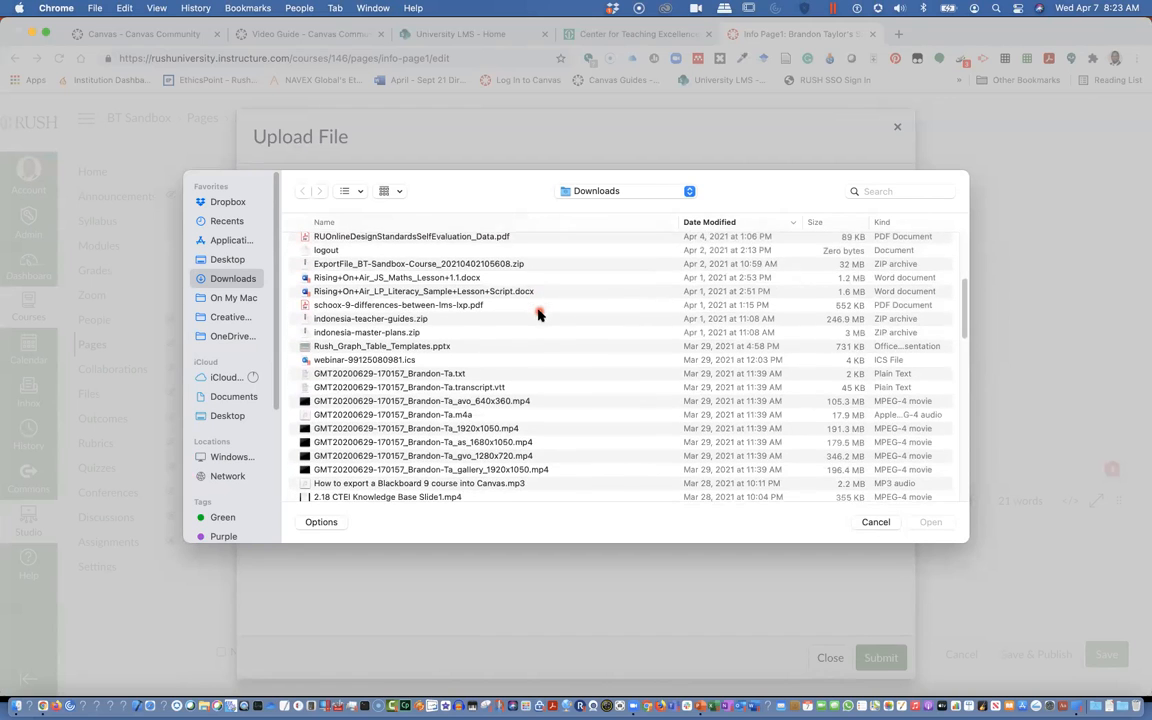
left_click(228, 378)
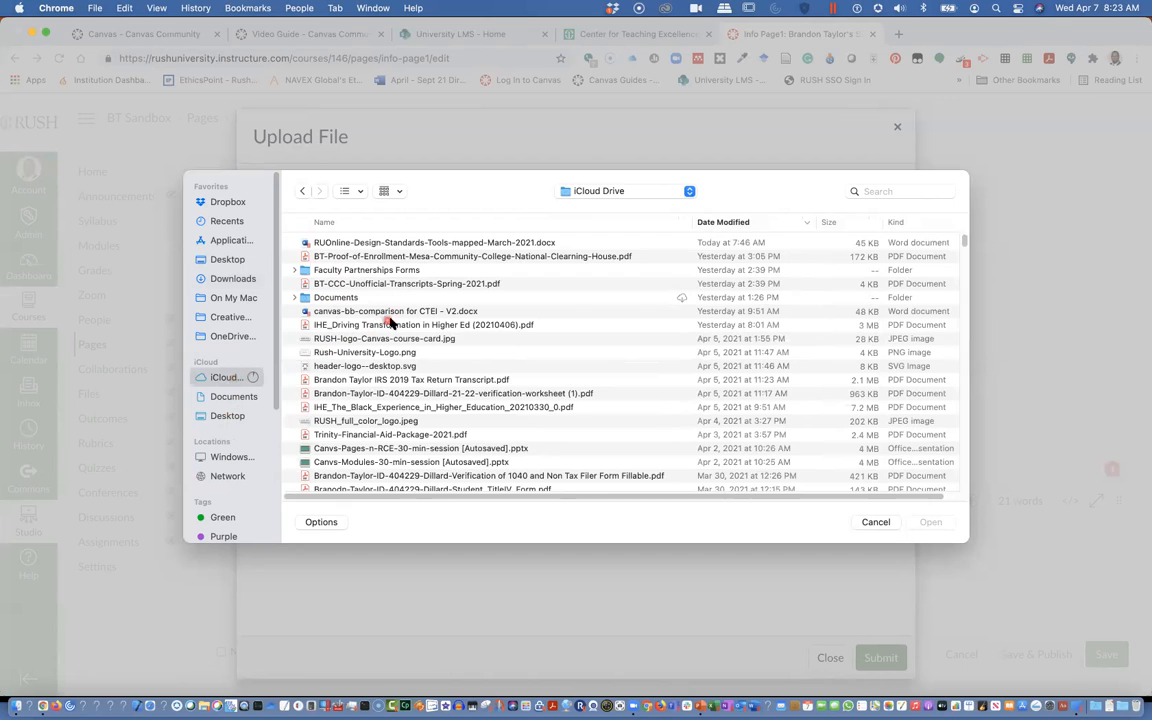
scroll(392, 322, "down", 5)
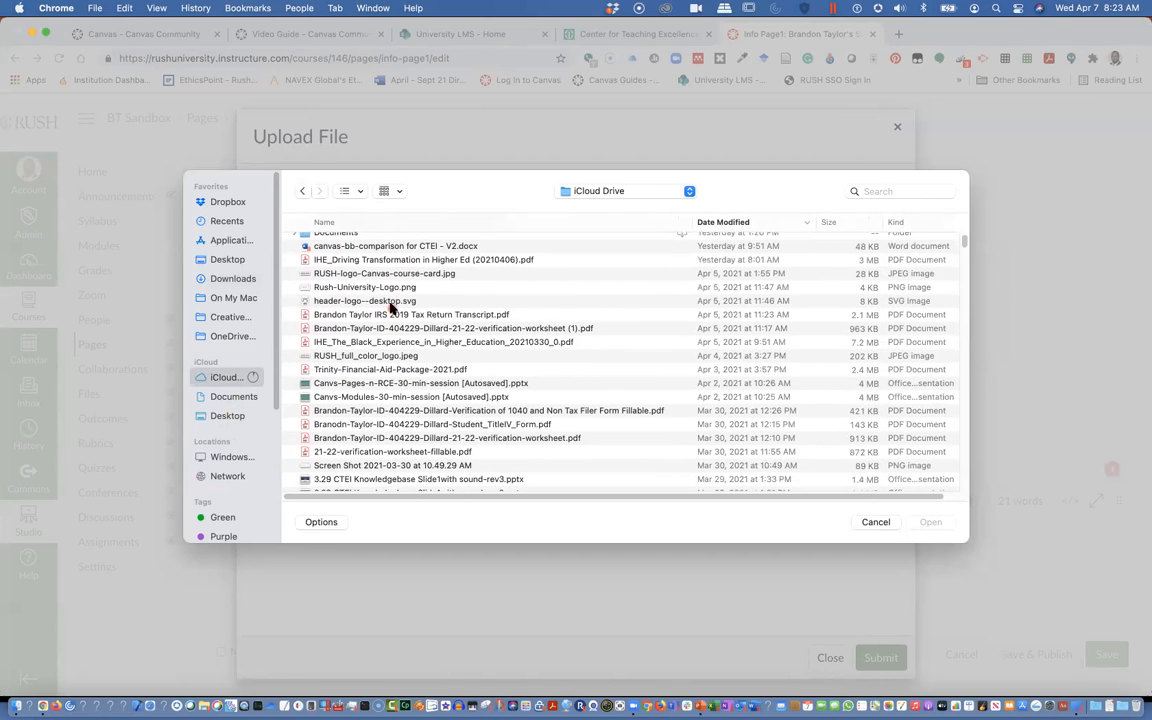
scroll(392, 307, "down", 2)
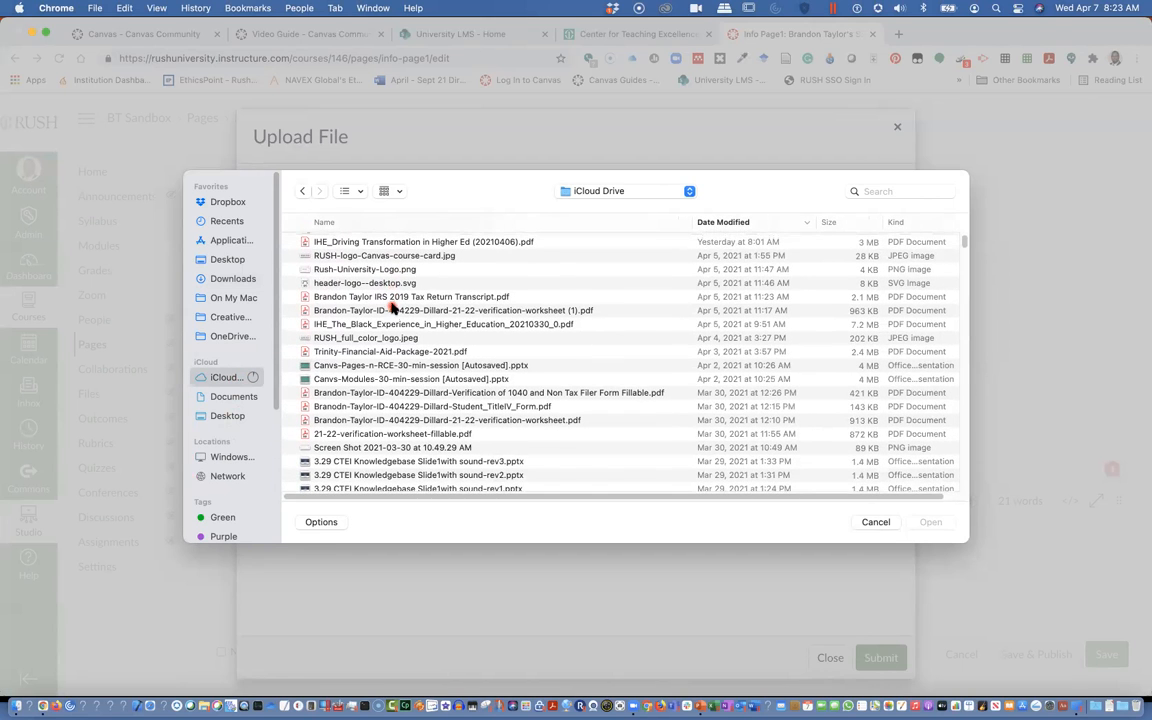
left_click(418, 242)
double_click(418, 242)
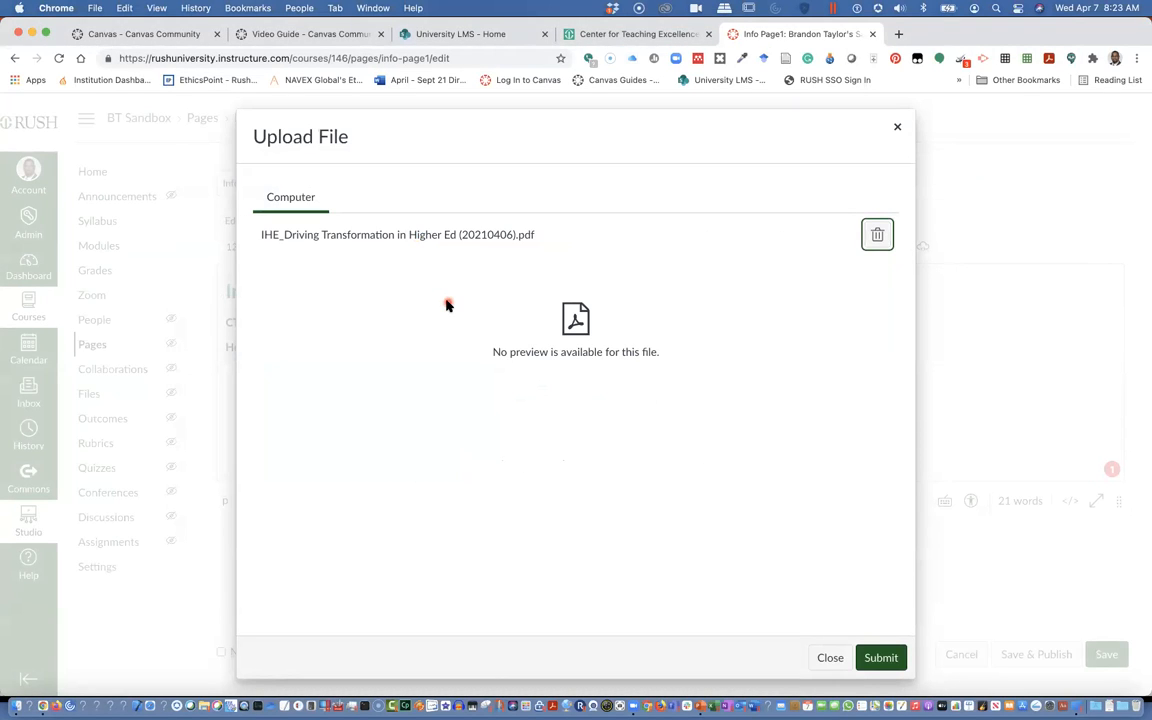
left_click_drag(495, 352, 543, 83)
left_click(881, 658)
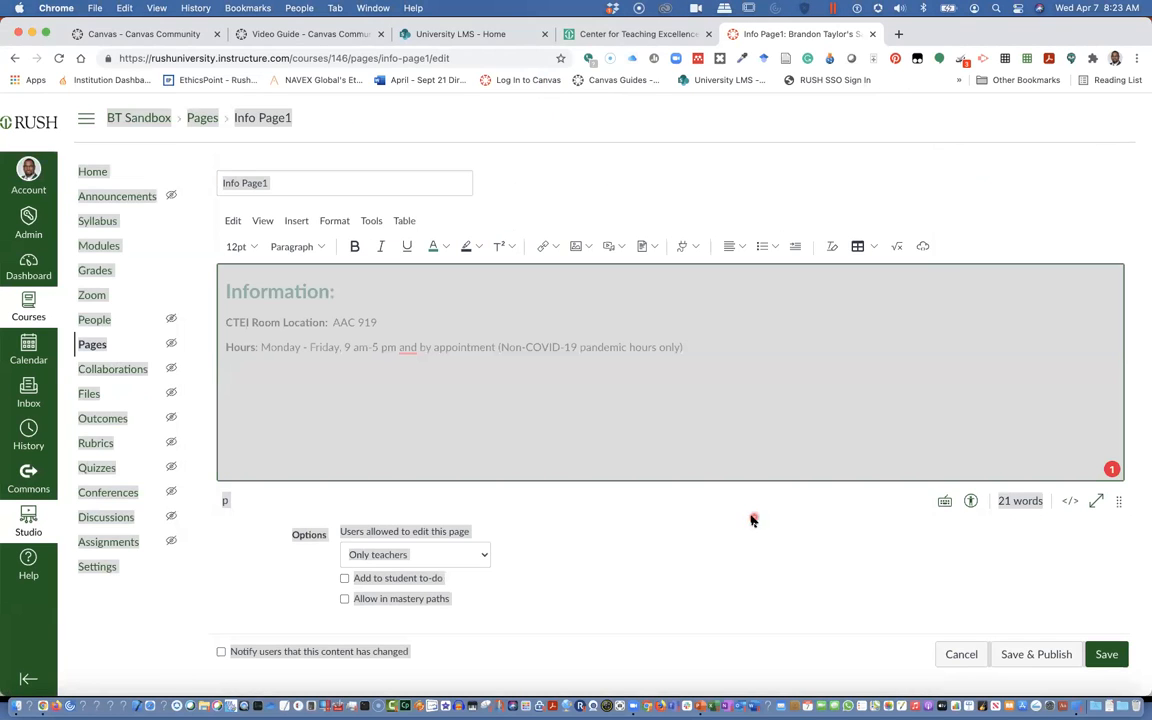
left_click(669, 445)
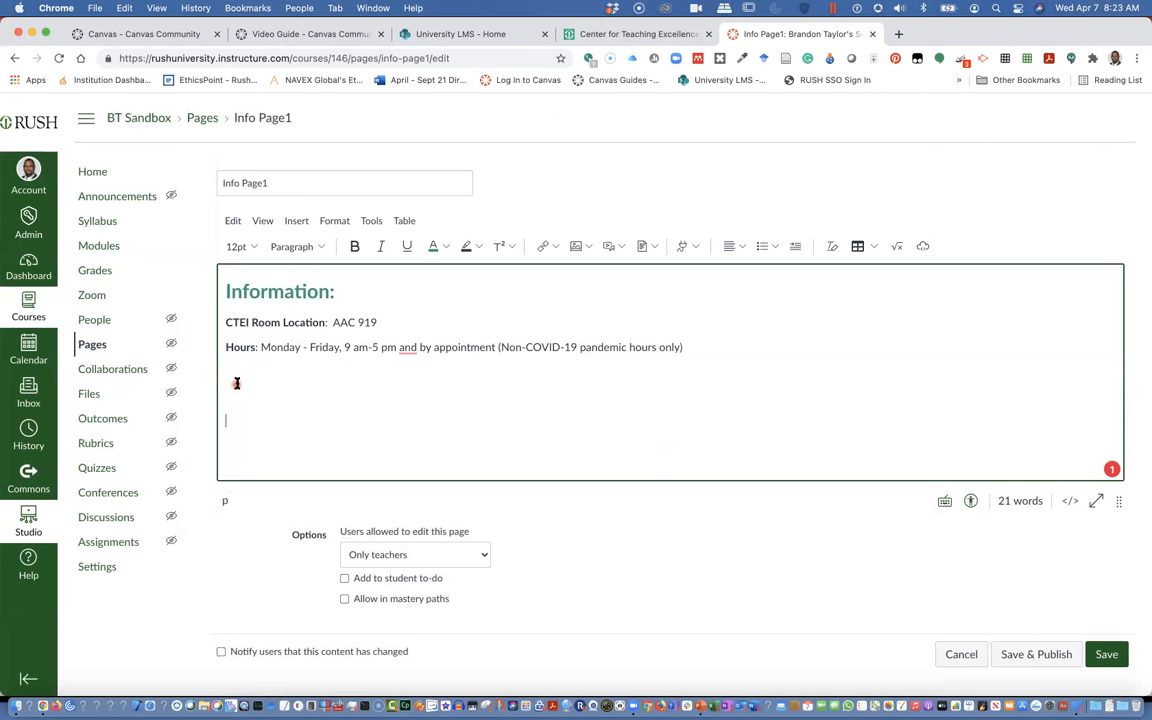
Upload and insert the document IHE_Driving Transformation in Higher Ed (20210406).pdf from iCloud Drive into the page
left_click(588, 249)
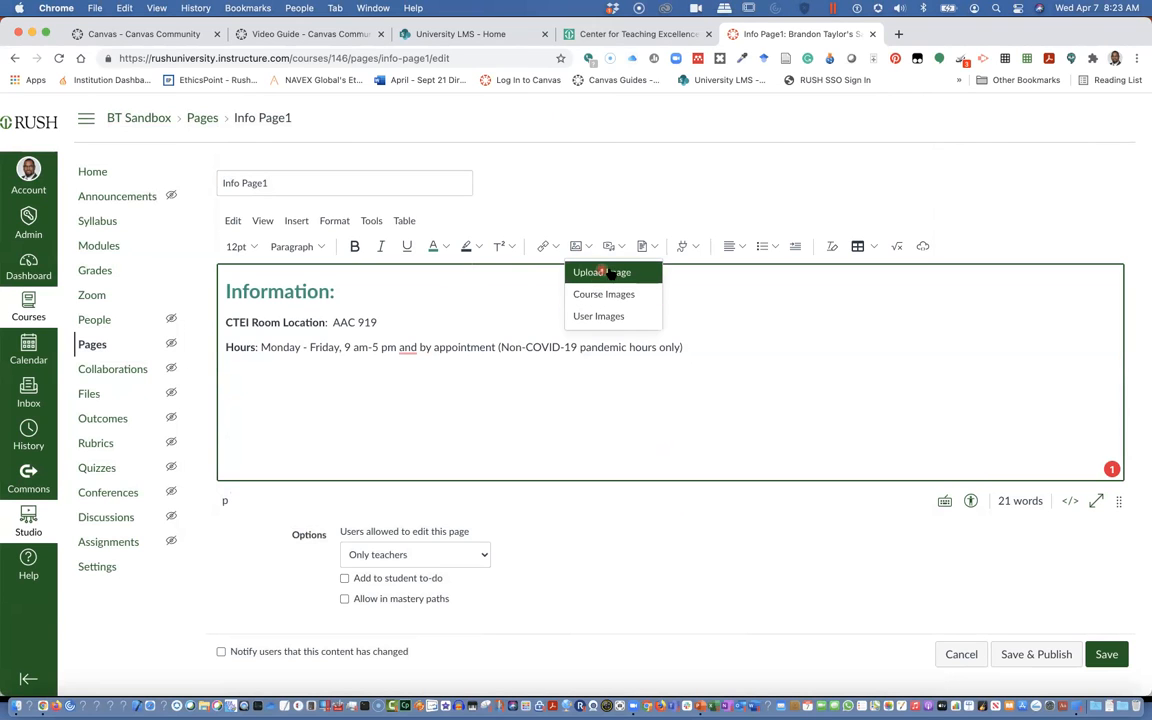
left_click(656, 250)
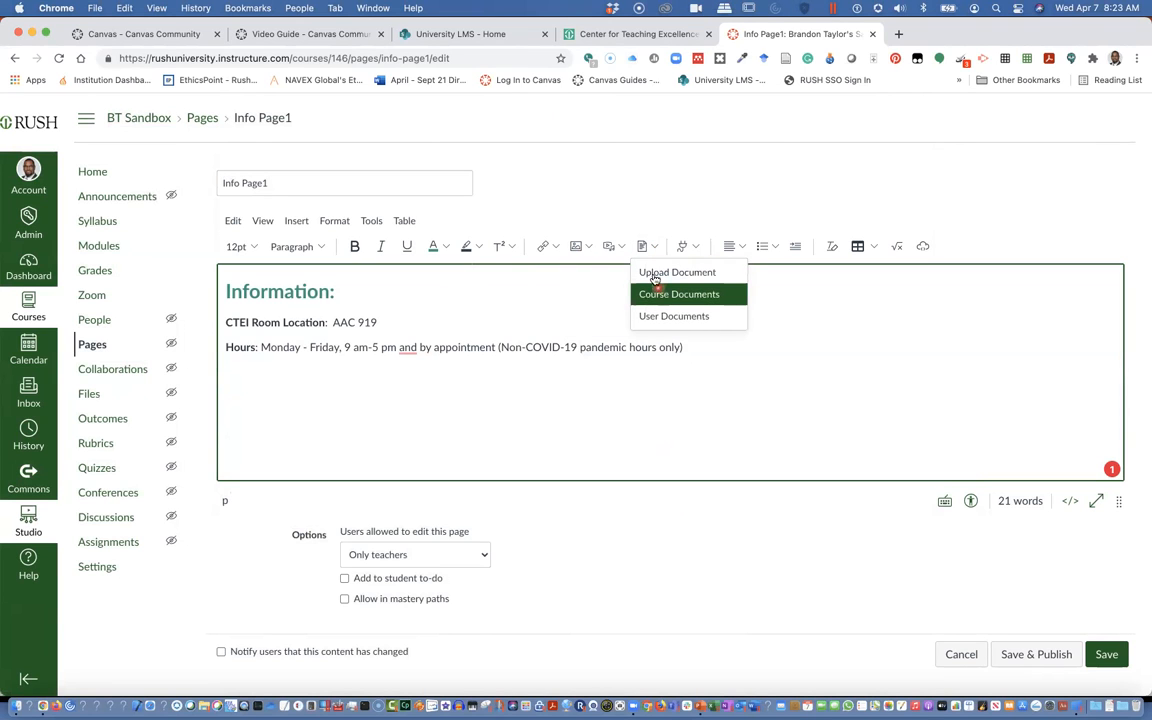
left_click(654, 278)
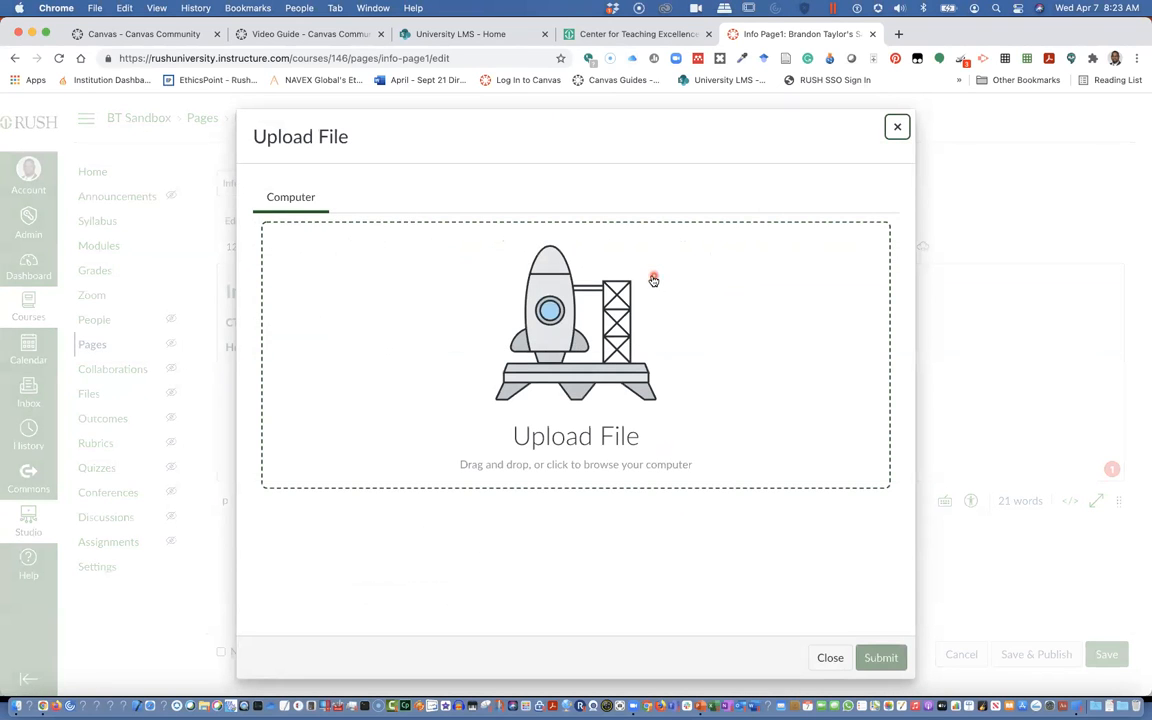
left_click(592, 317)
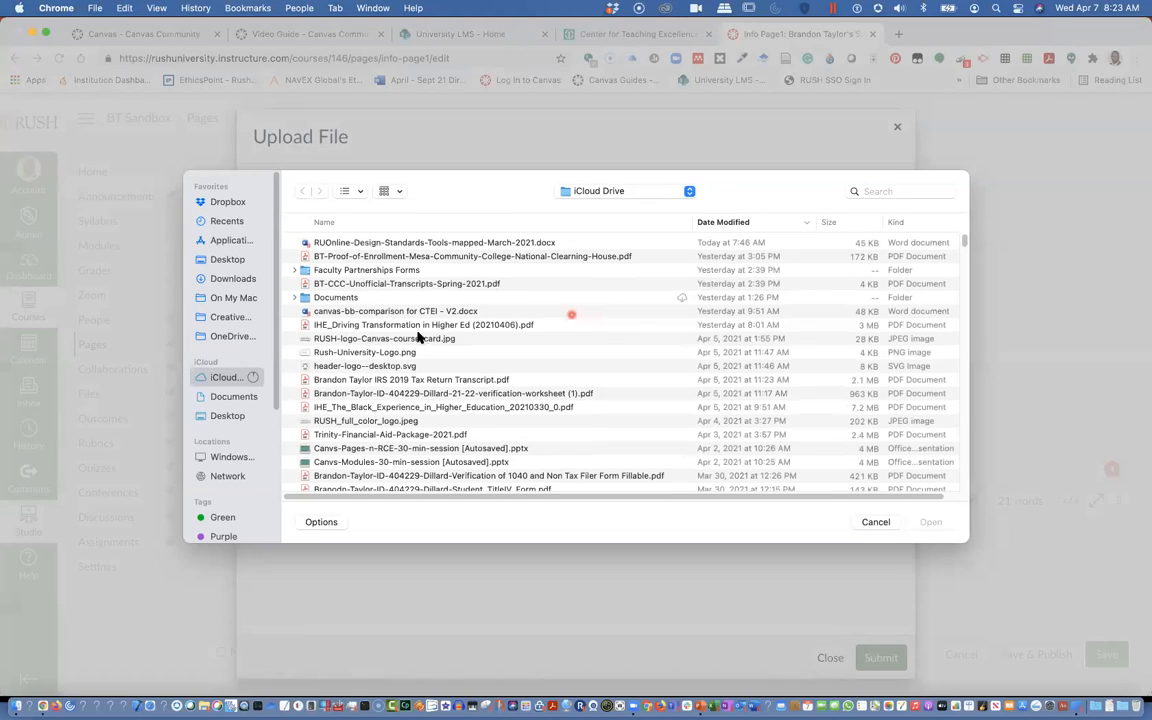
double_click(407, 325)
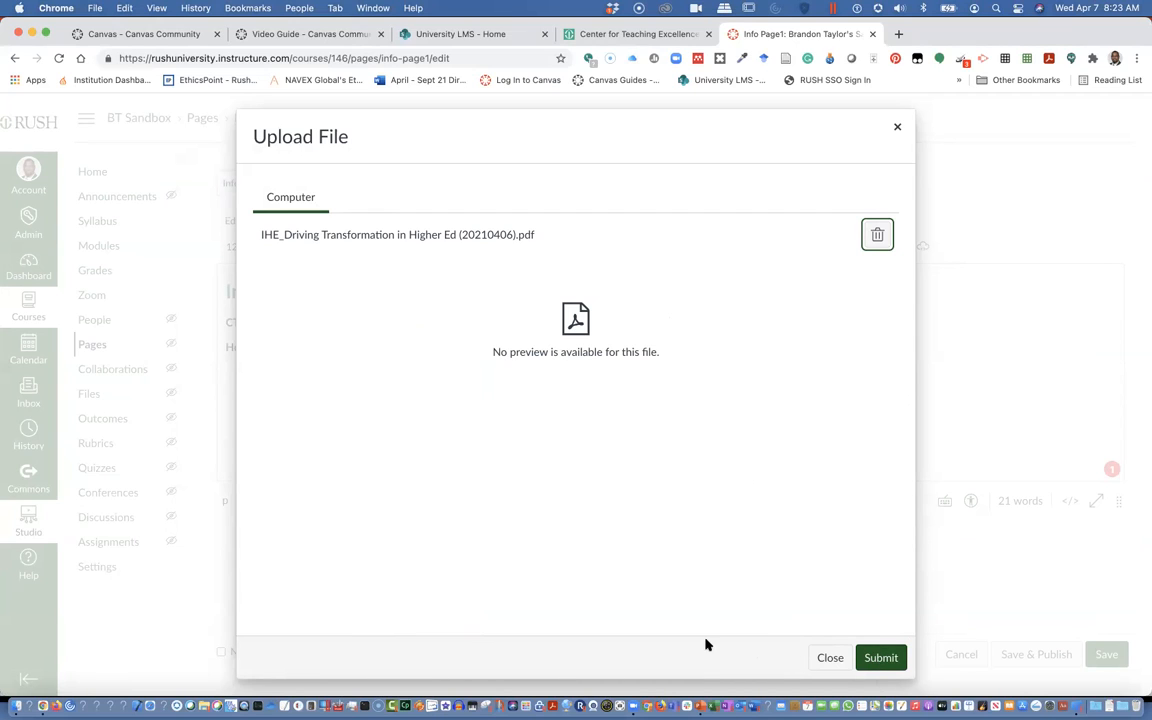
left_click(886, 660)
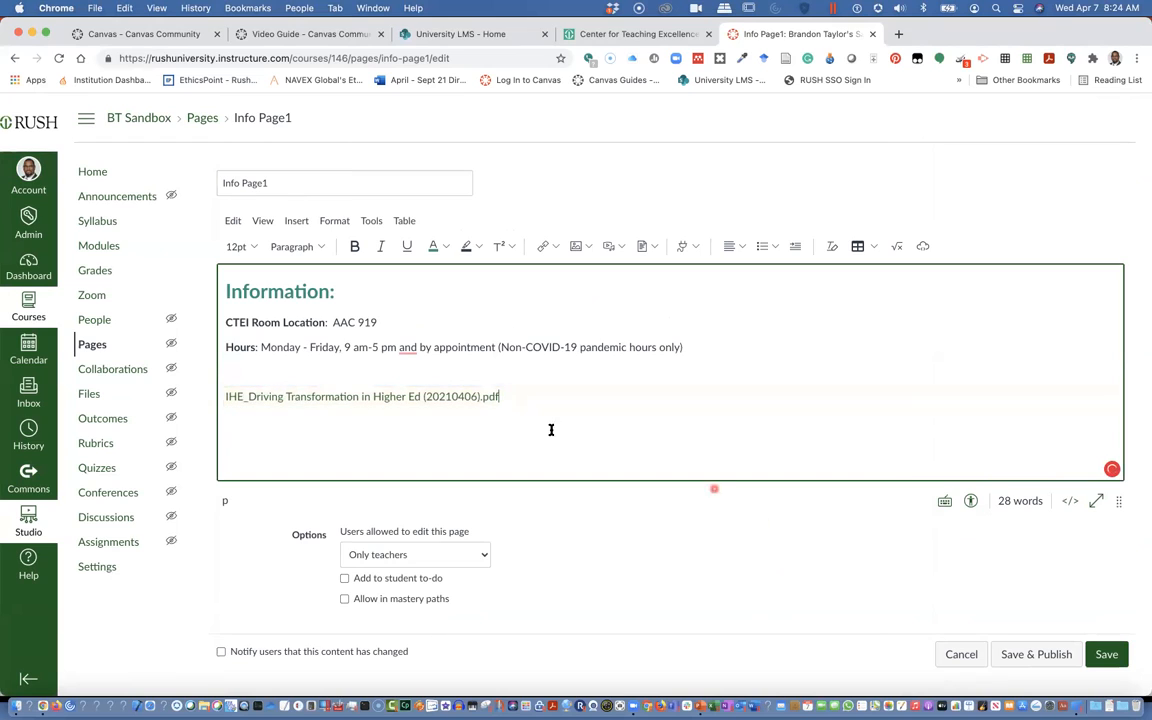
Check the inserted document link and save the page
left_click(432, 397)
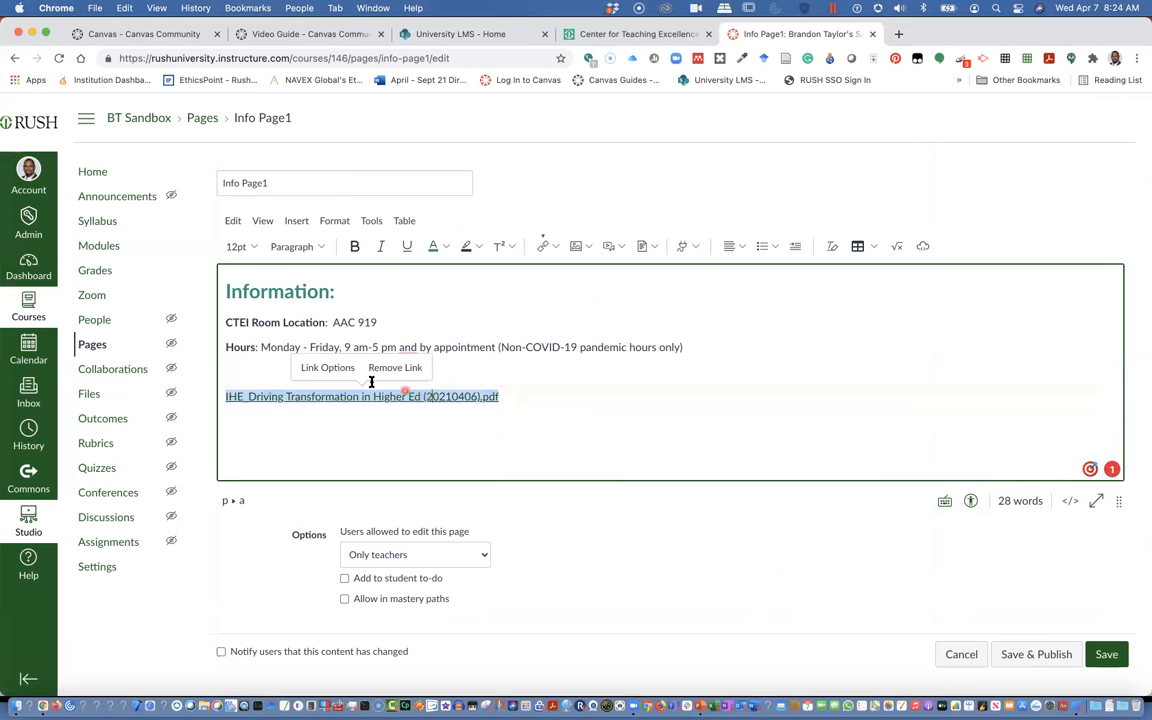
left_click(445, 414)
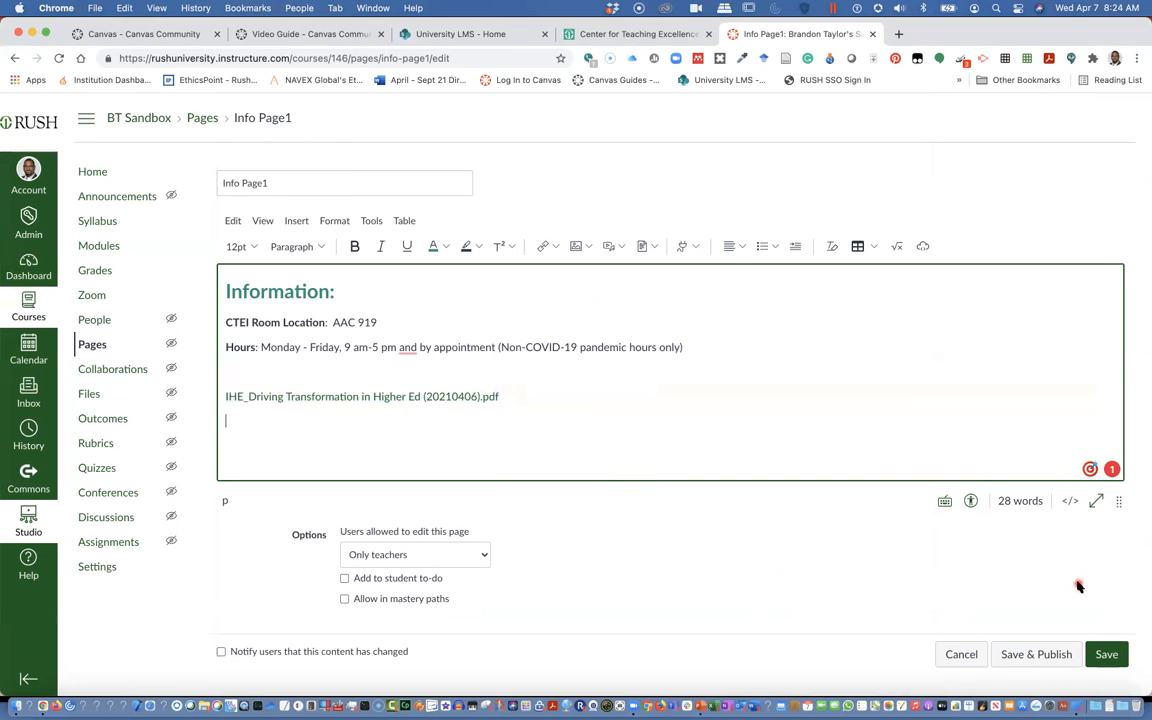
left_click(1107, 655)
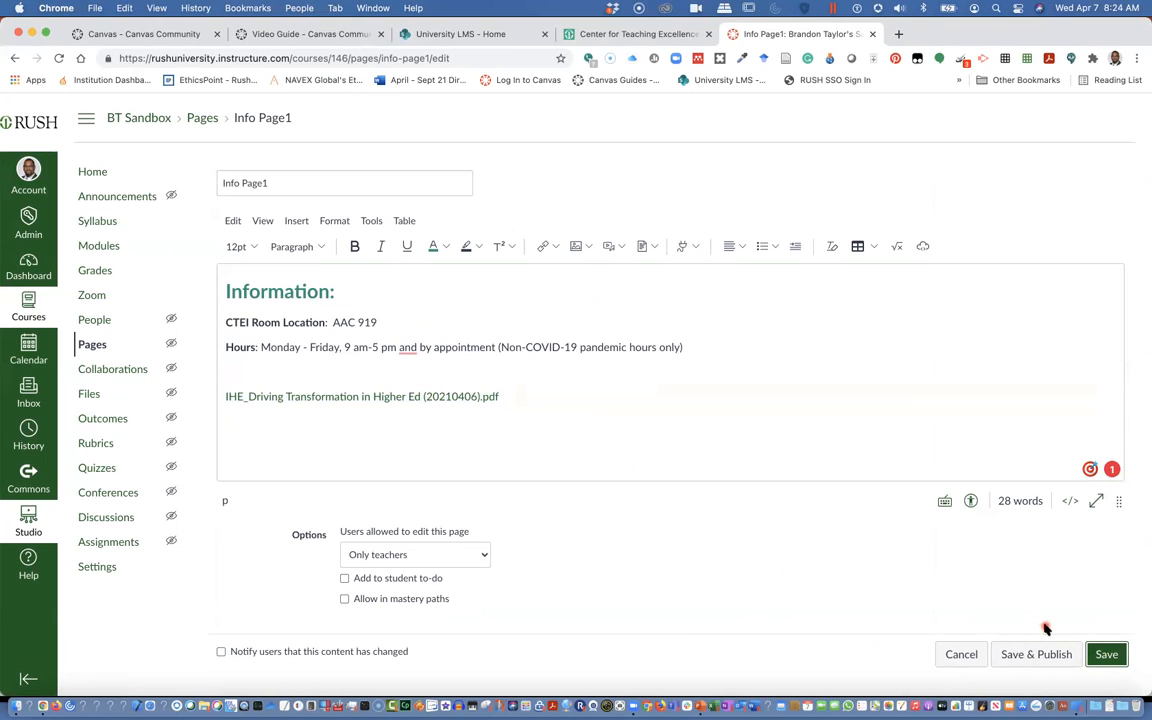
left_click(1107, 655)
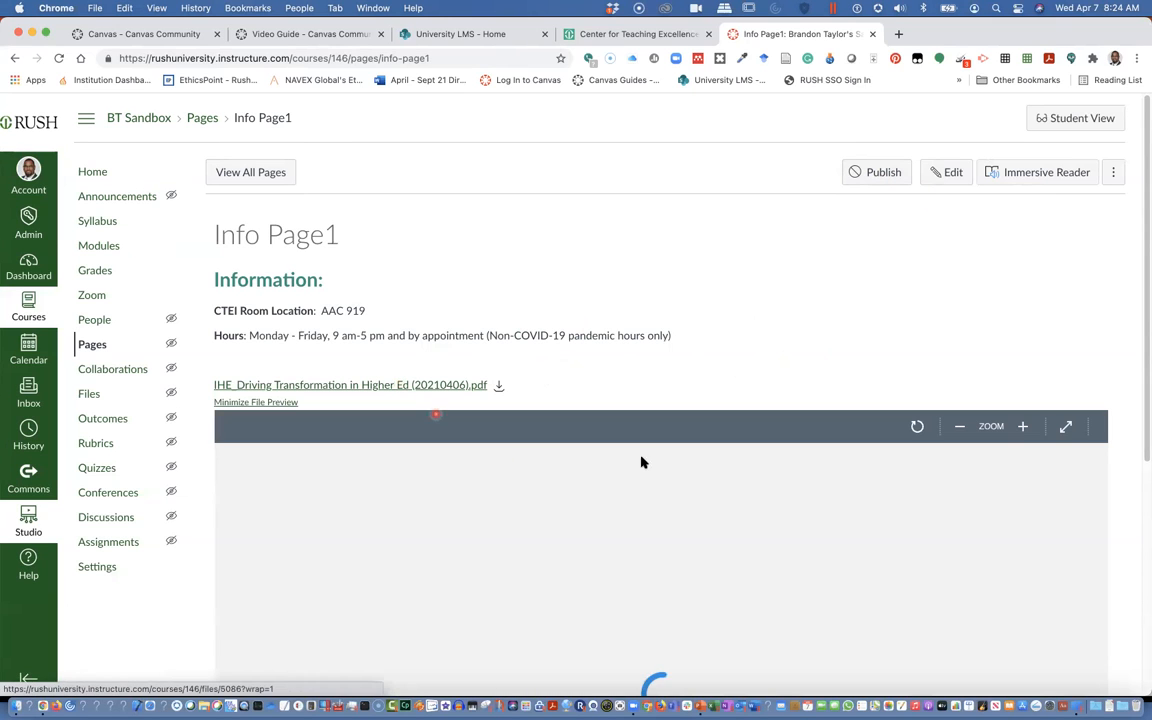
Scroll through the embedded preview of the inserted PDF document on the saved page
scroll(740, 450, "down", 3)
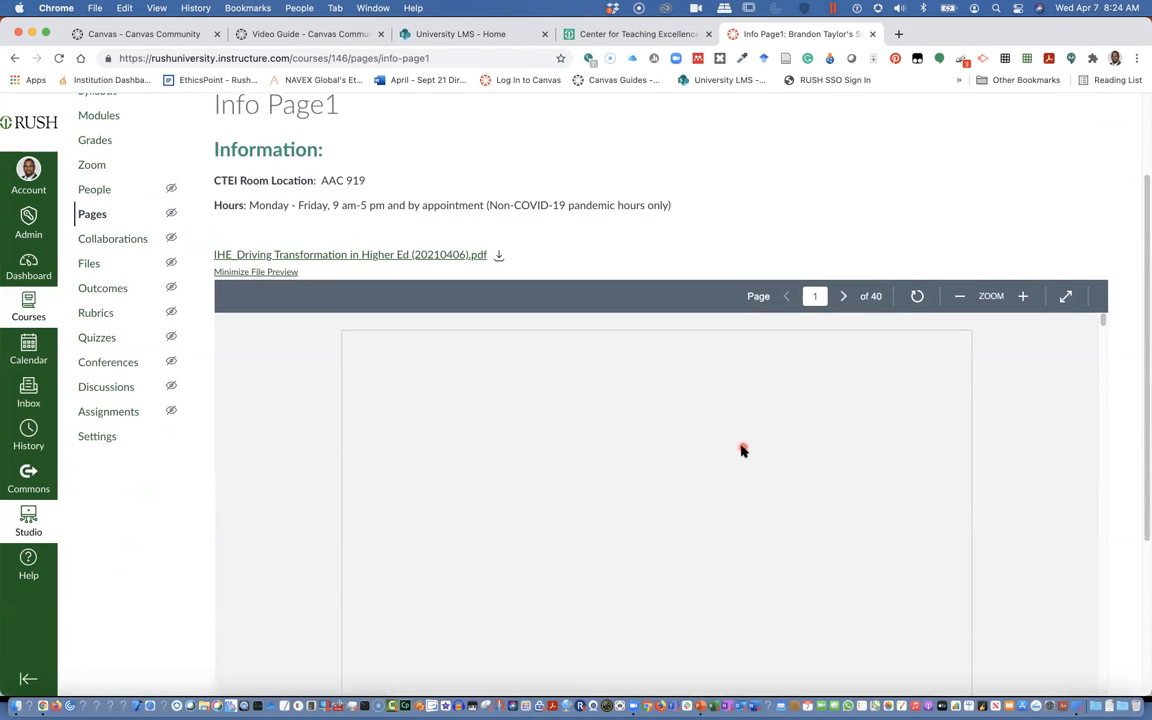
scroll(742, 446, "down", 2)
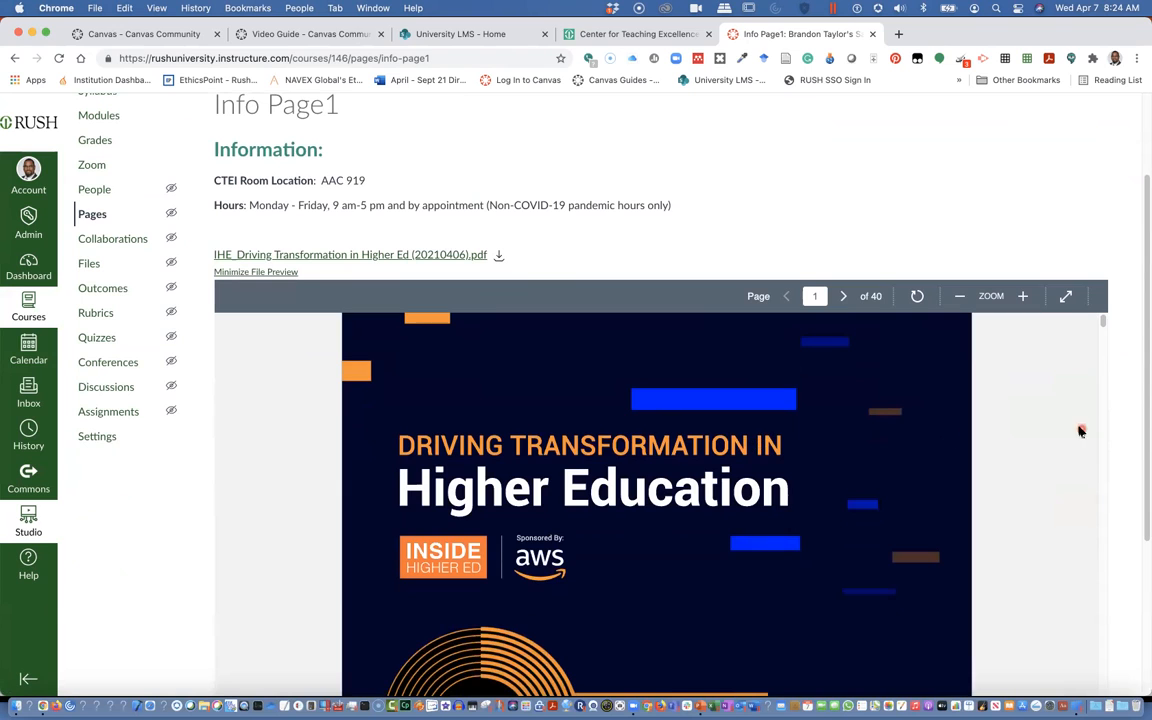
scroll(1060, 437, "down", 5)
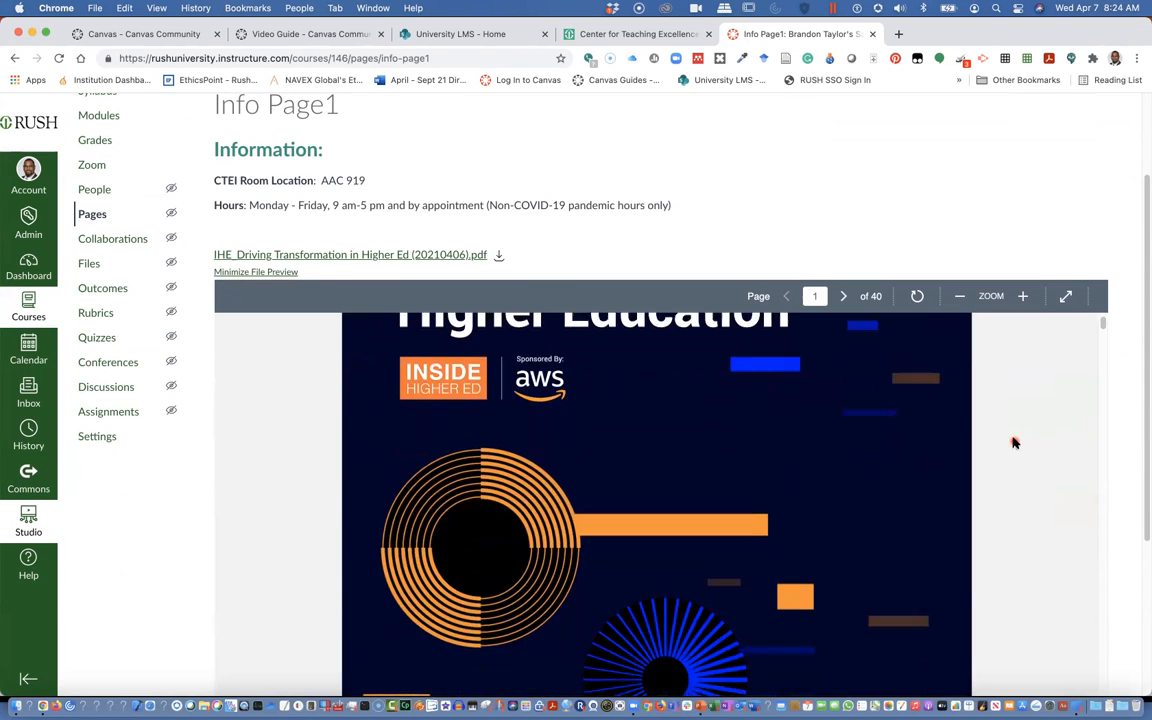
scroll(1014, 442, "down", 1)
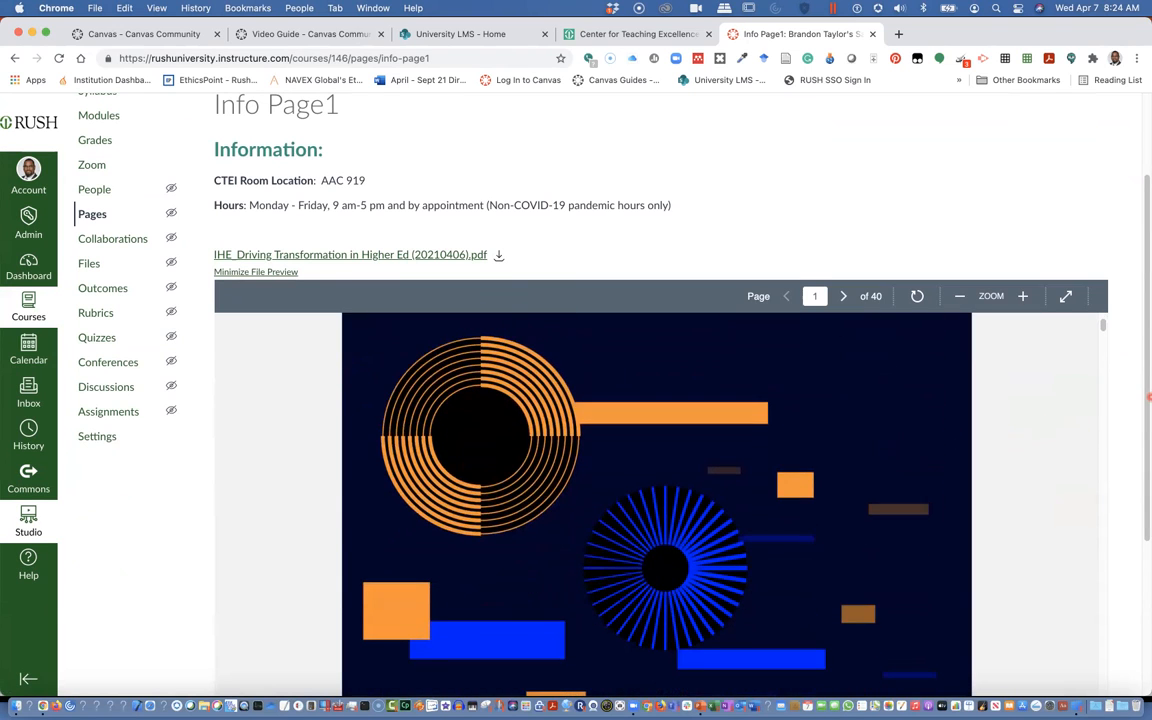
left_click(1150, 397)
left_click(1144, 382)
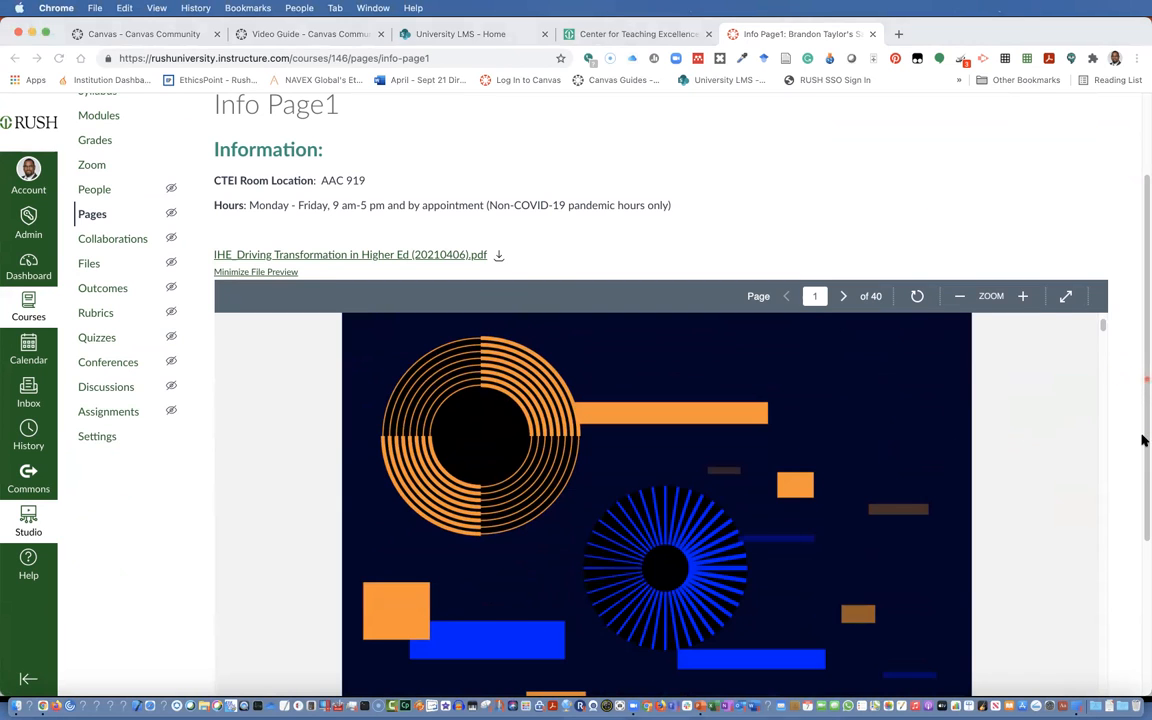
scroll(1075, 398, "down", 3)
mouse_move(1100, 326)
left_mouse_down()
mouse_move(1096, 387)
mouse_move(1101, 318)
left_mouse_up()
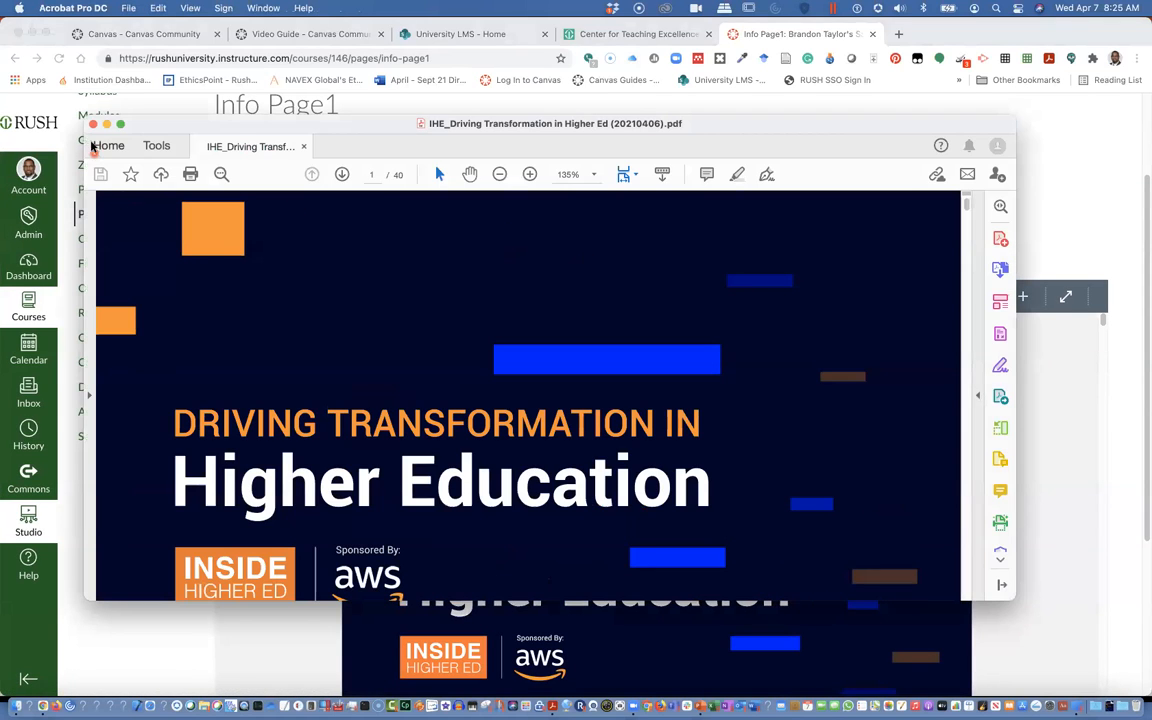
left_click(93, 124)
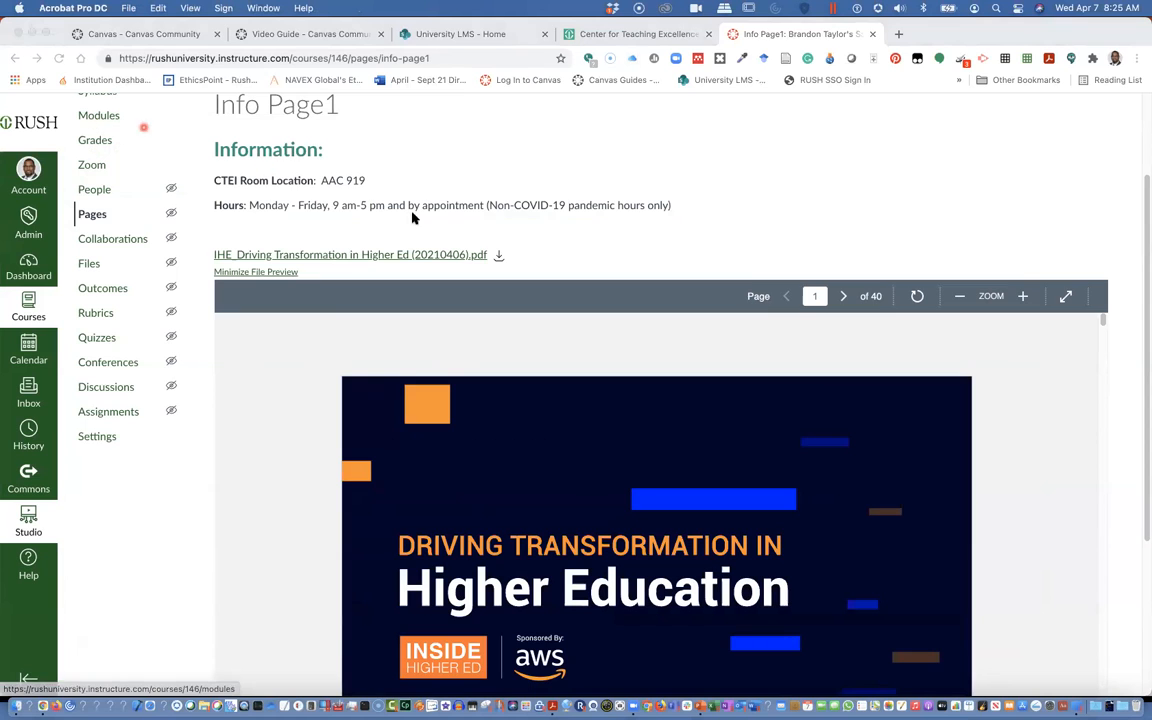
scroll(432, 228, "down", 3)
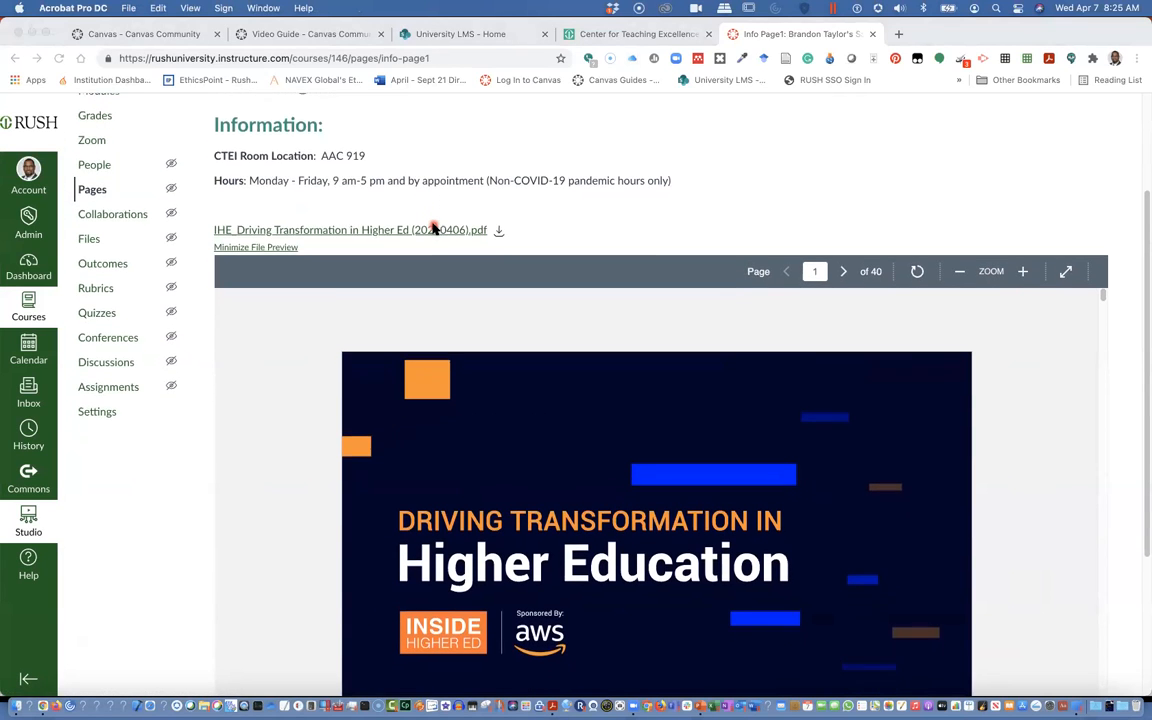
scroll(432, 228, "up", 5)
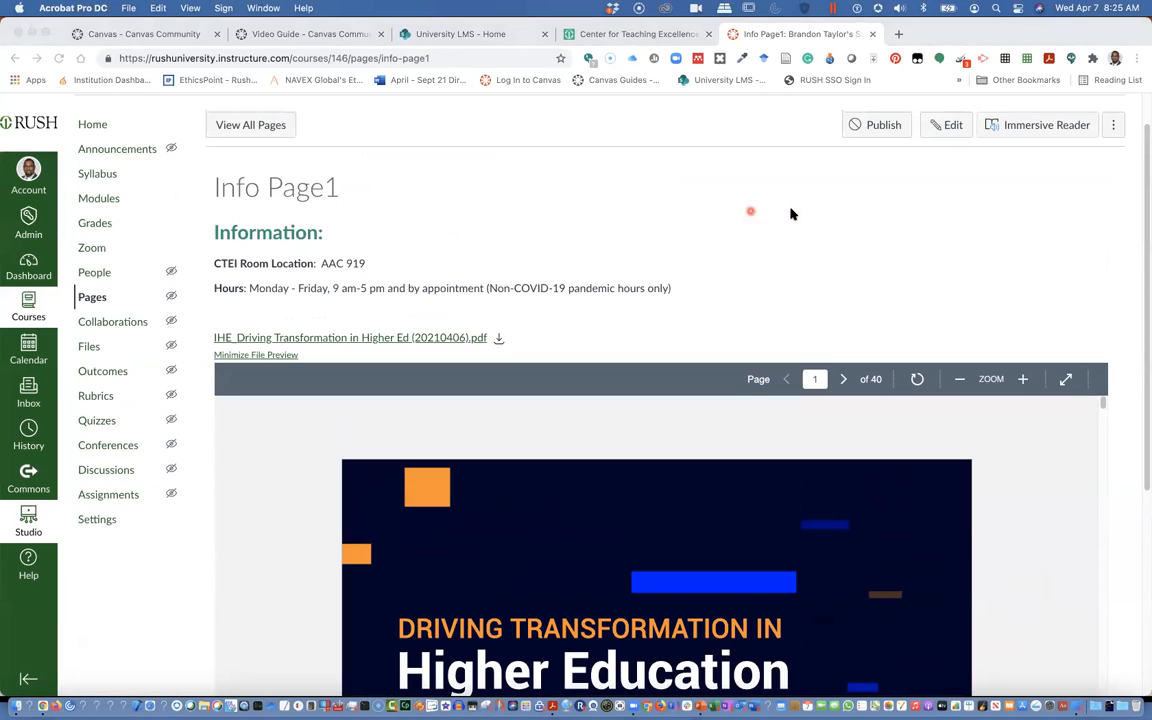
Open the Info Page1 page for editing again
left_click(949, 127)
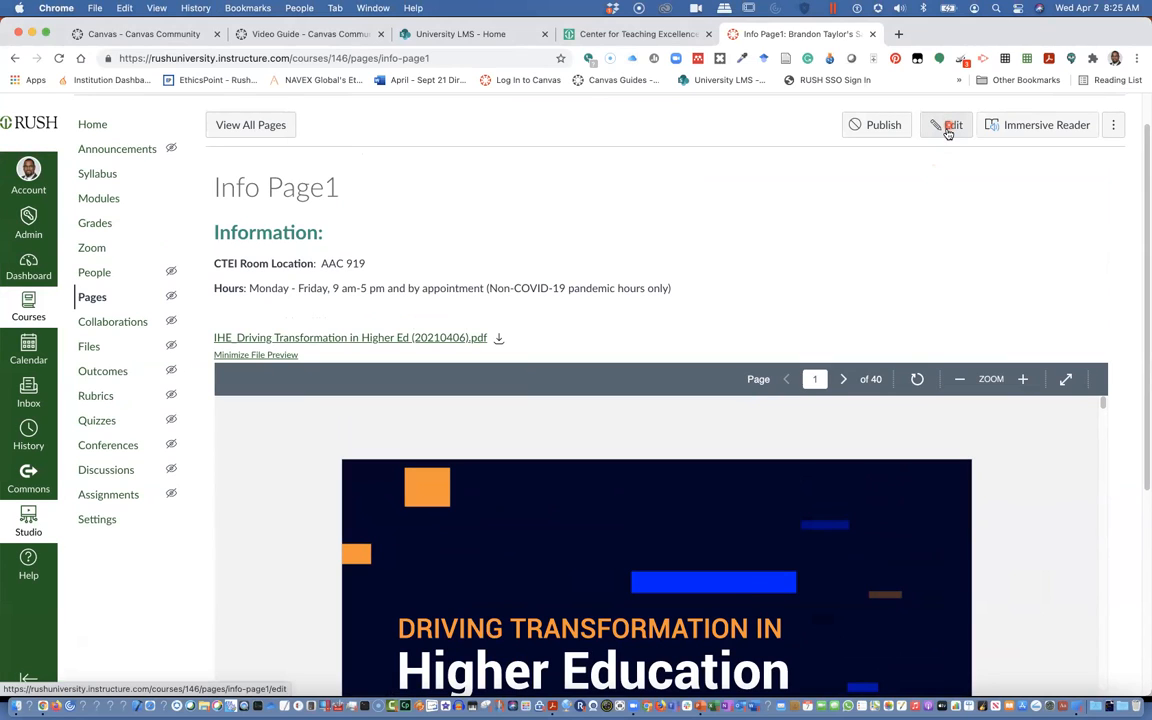
left_click(948, 131)
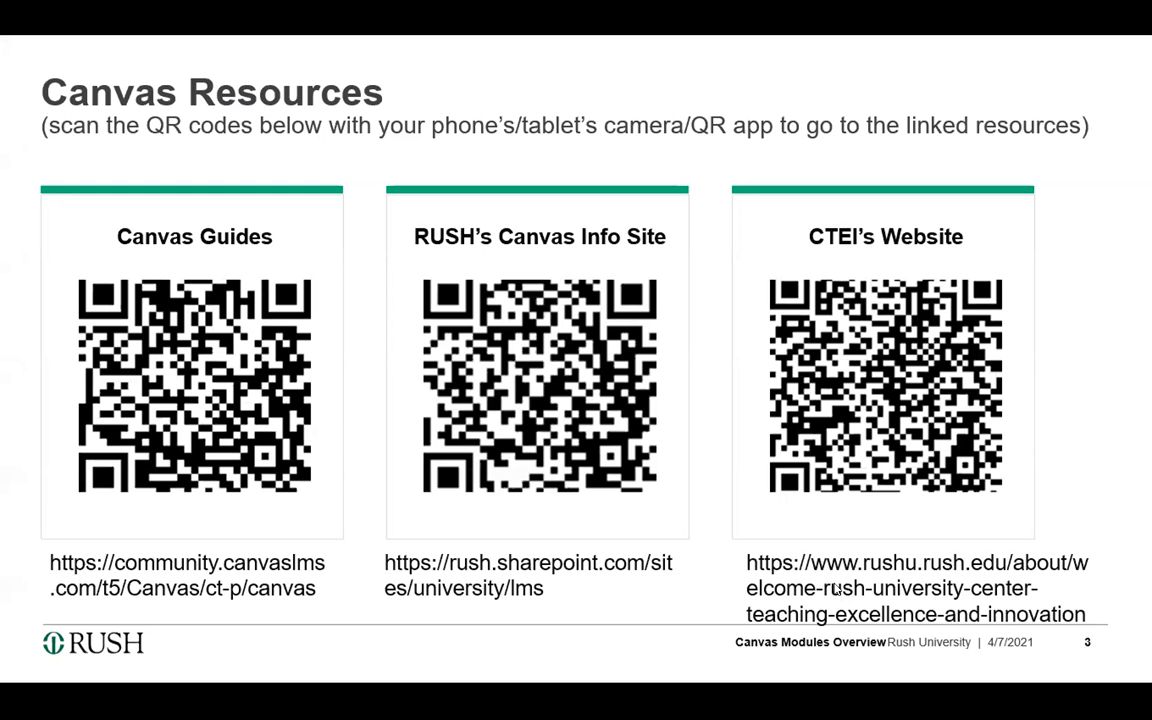
left_click(788, 517)
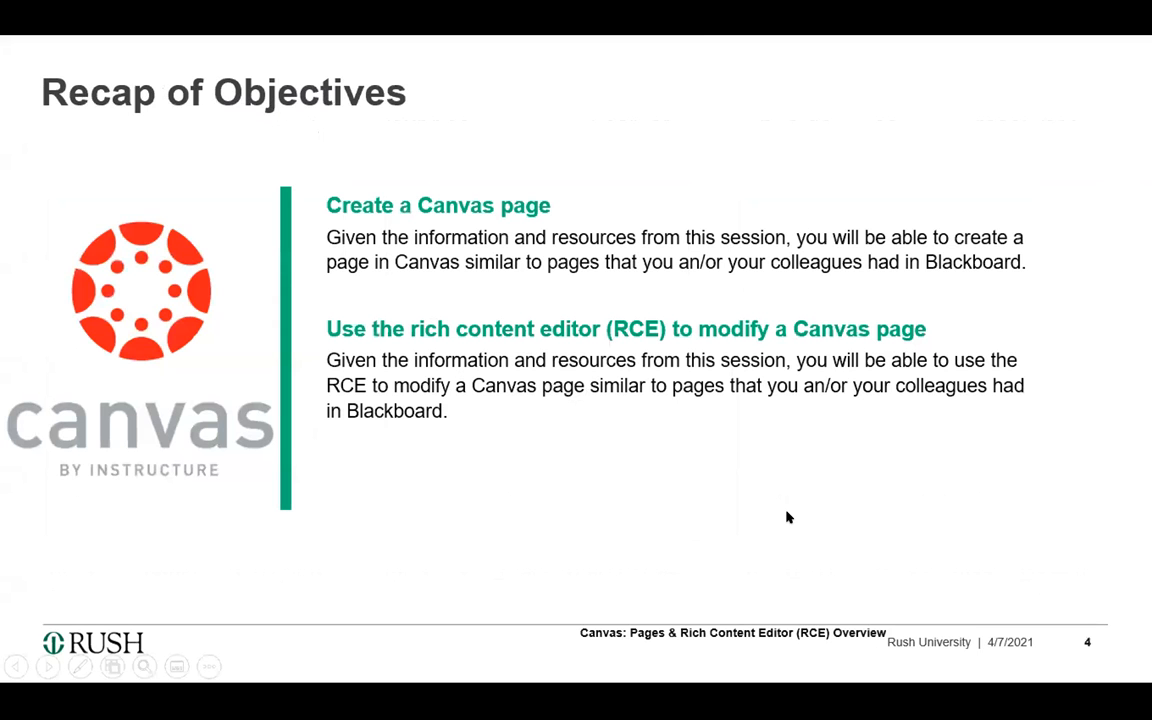